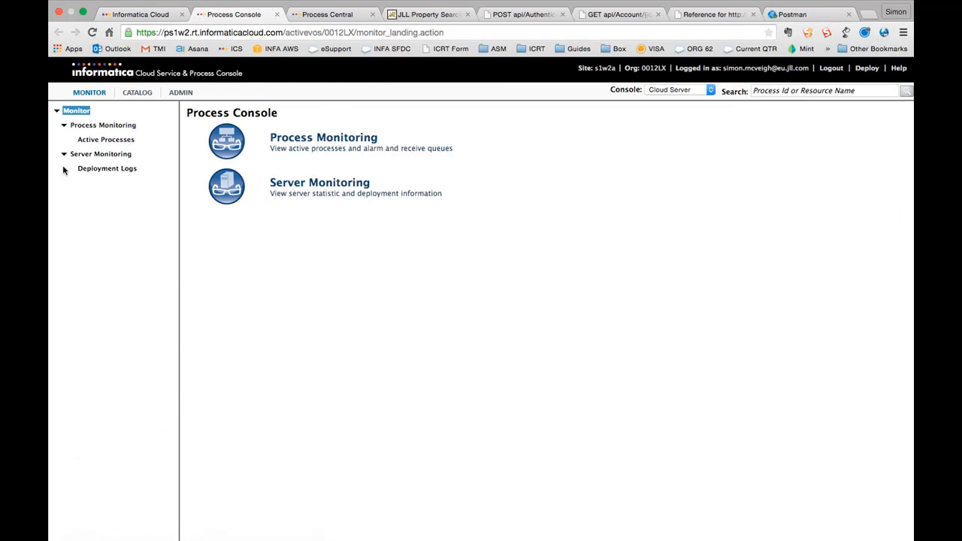
Step: View the list of active processes in the Process Console and check the Secure Agent page in Informatica Cloud
click(102, 142)
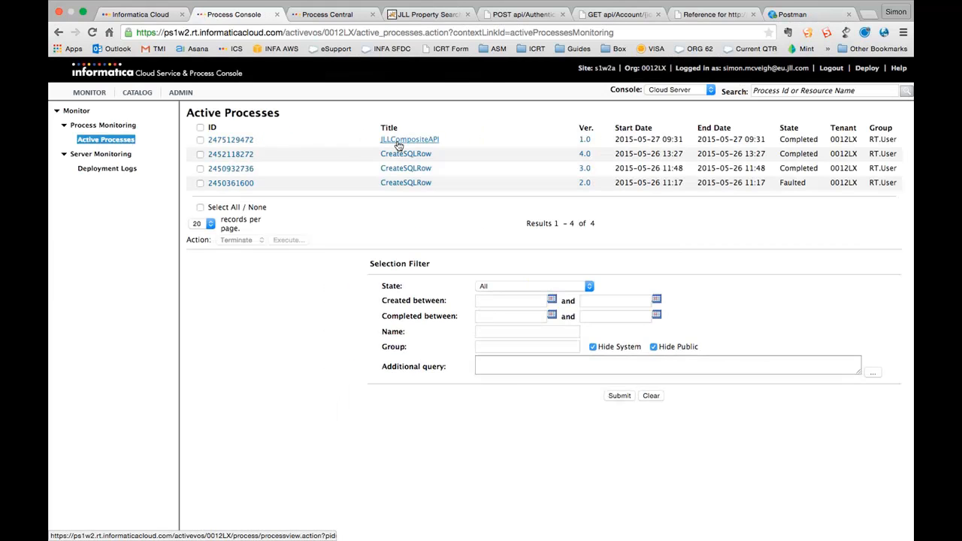
click(99, 142)
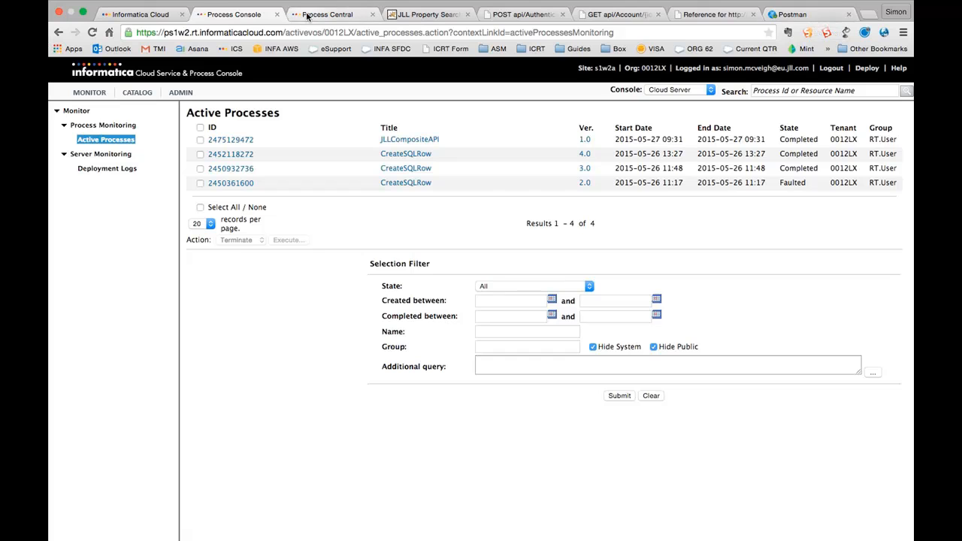
click(160, 17)
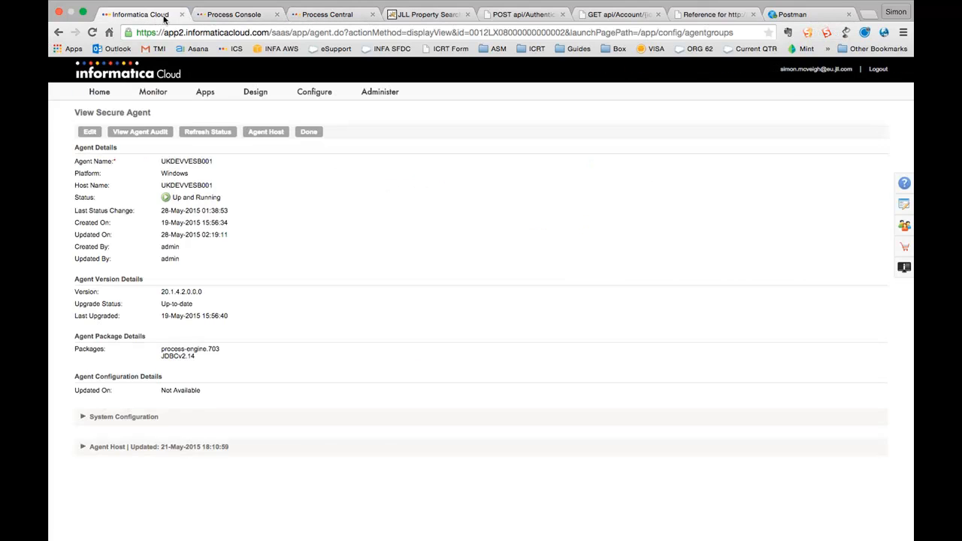
Step: Switch to Process Central and open the JLLCompositeAPI process from the Processes designs
click(312, 17)
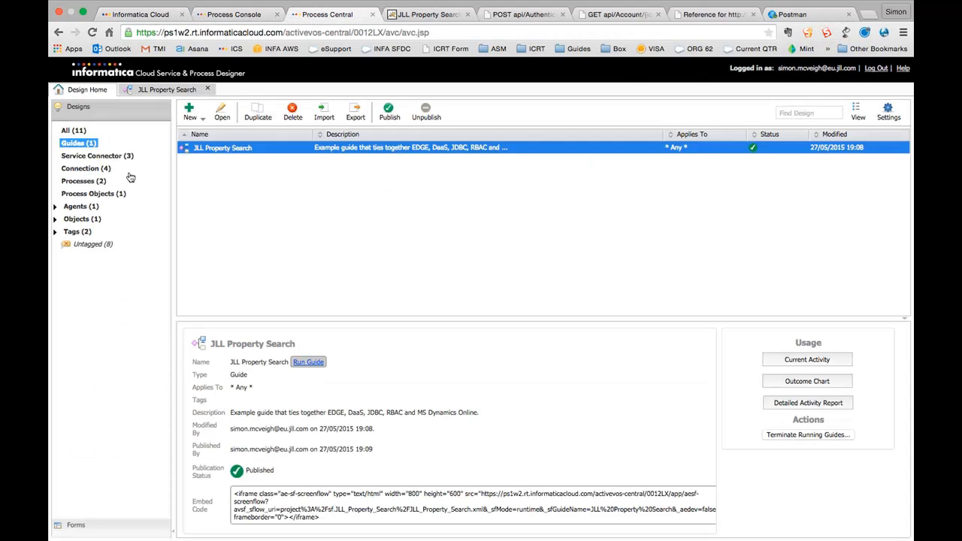
click(78, 183)
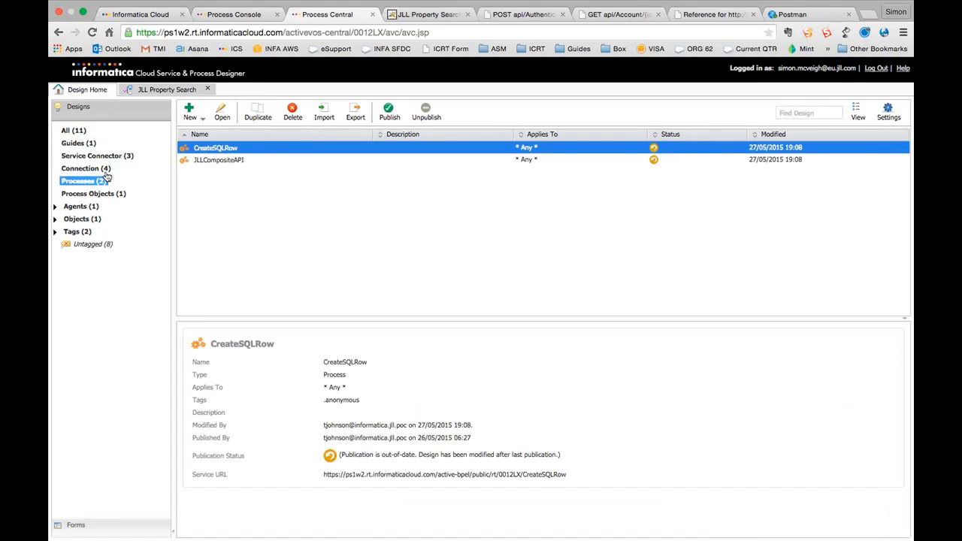
click(209, 160)
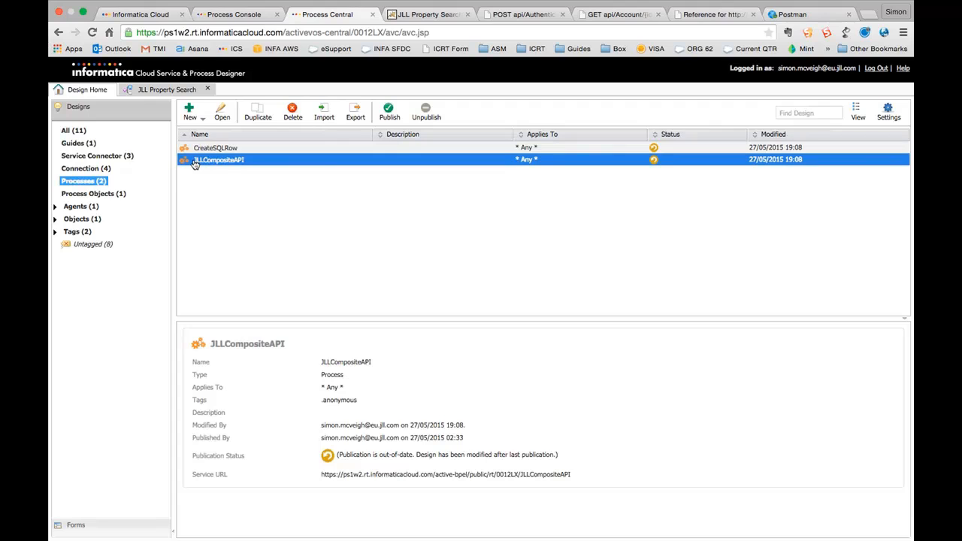
double_click(209, 160)
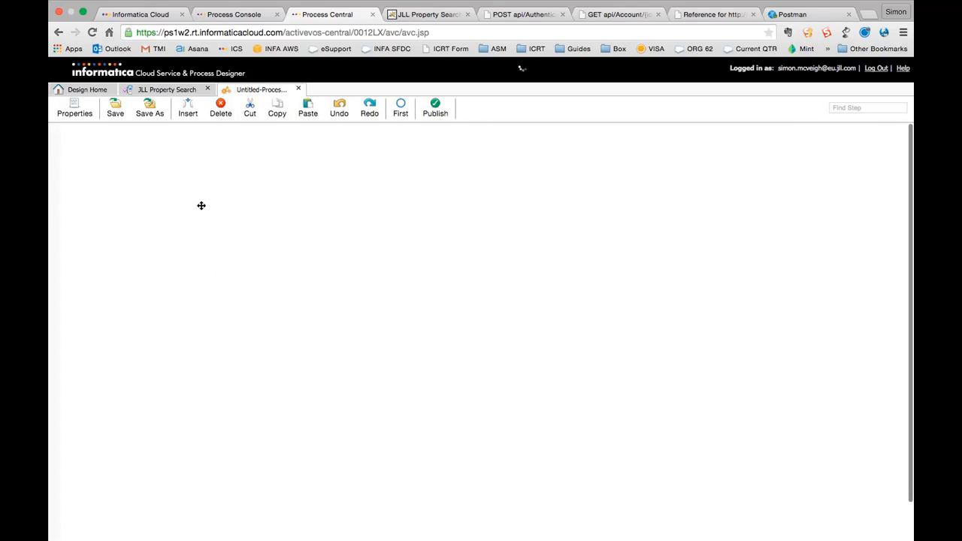
Step: Examine the Login to EDGE and Get Property by Id service calls at the beginning of the process flow
drag(224, 230, 225, 150)
click(234, 270)
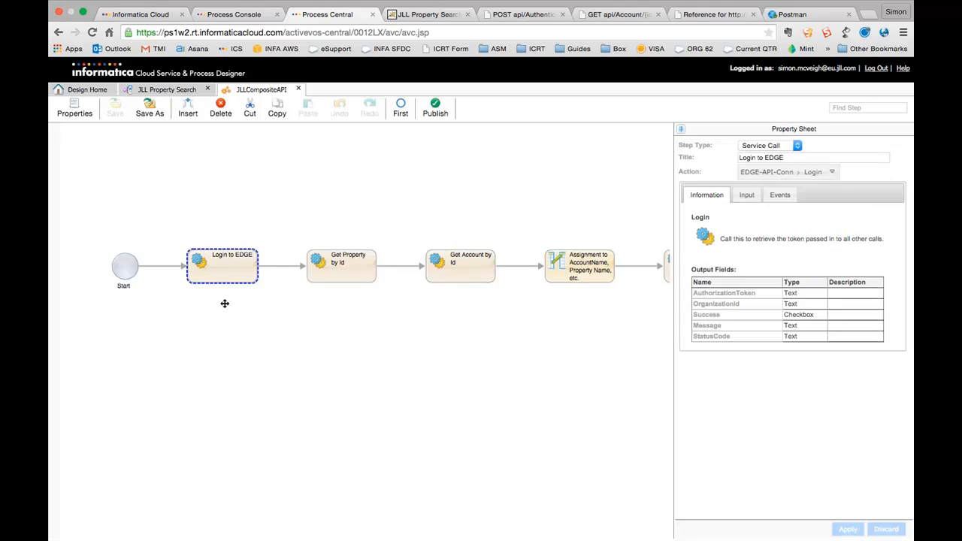
click(348, 273)
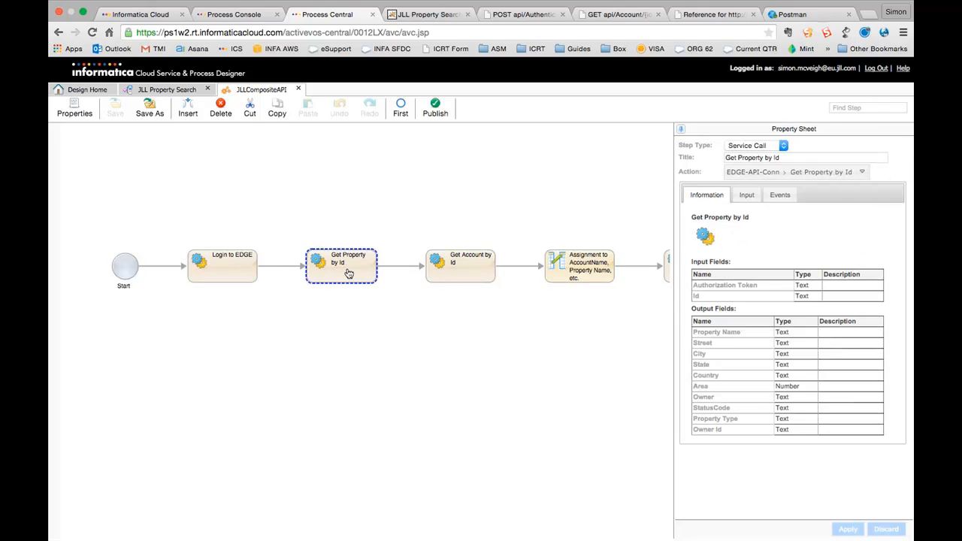
drag(454, 325, 373, 347)
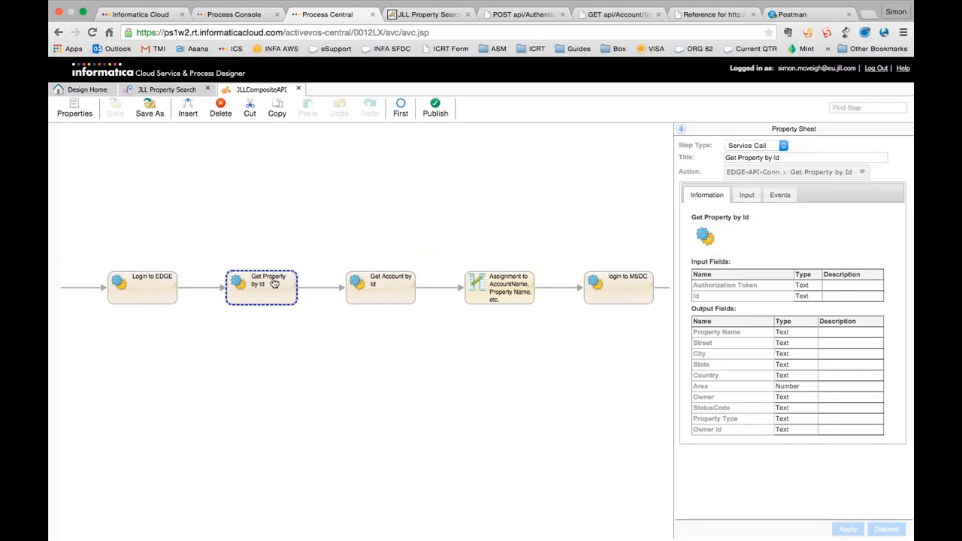
drag(188, 222, 394, 214)
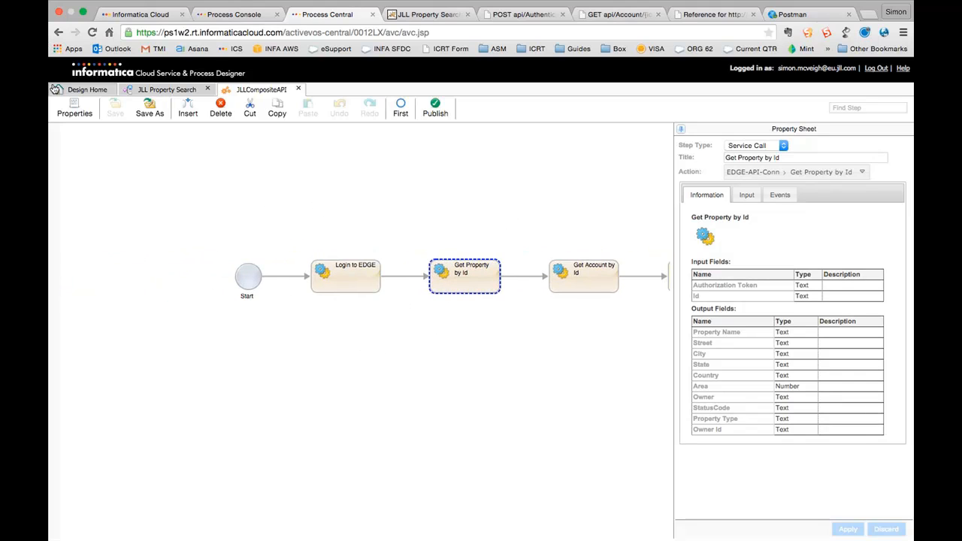
Step: Open the process properties and examine the propertyId input field definition
click(75, 109)
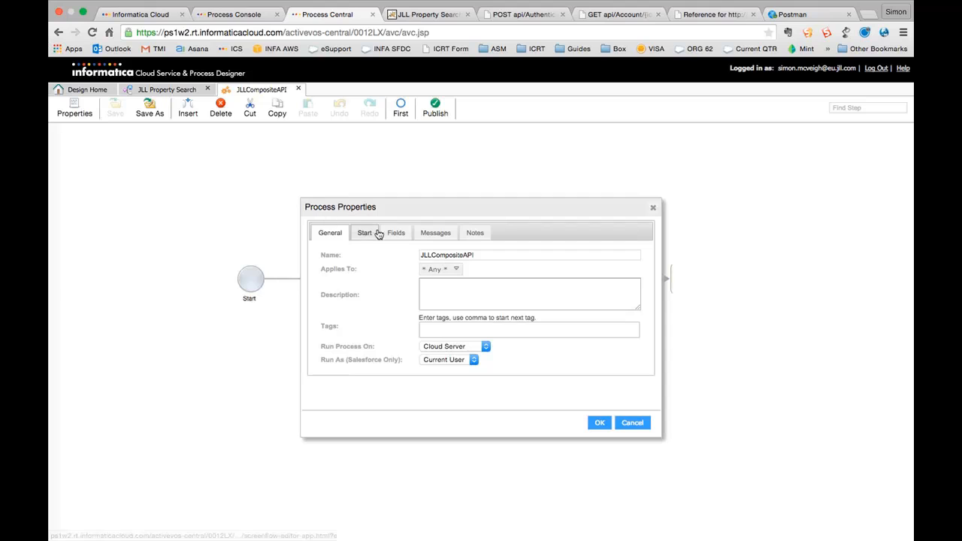
click(397, 233)
click(367, 294)
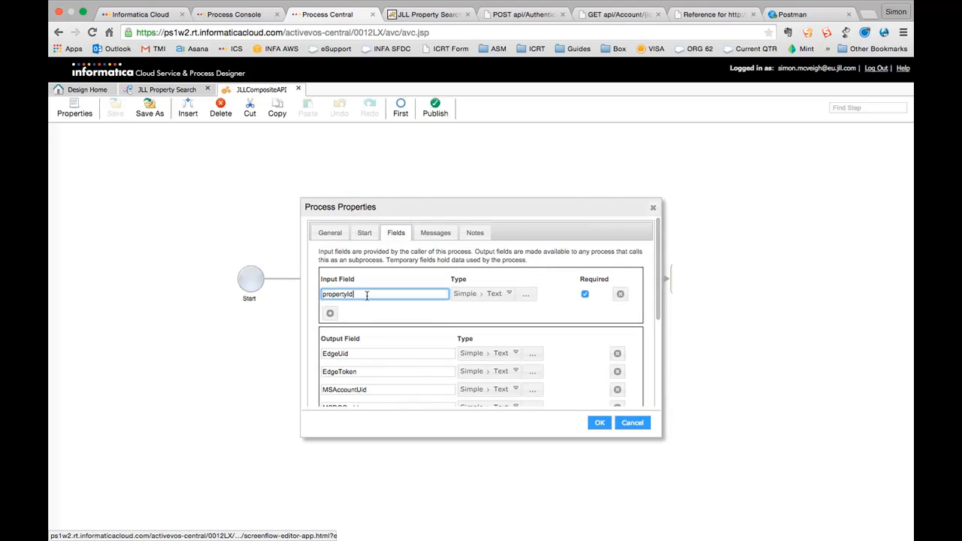
double_click(330, 294)
click(366, 294)
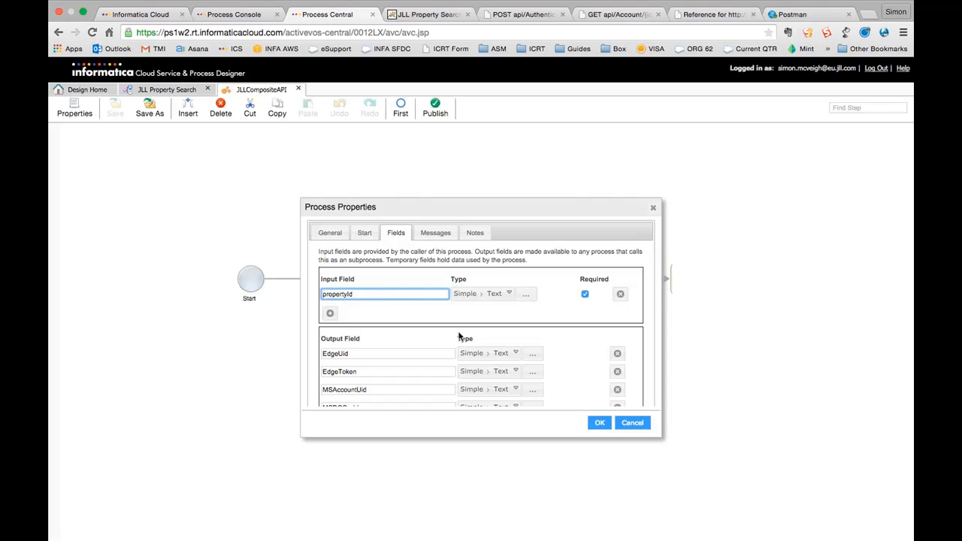
Step: Review the process output fields from EdgeUid through AccountName
click(401, 352)
scroll(401, 348, down, 3)
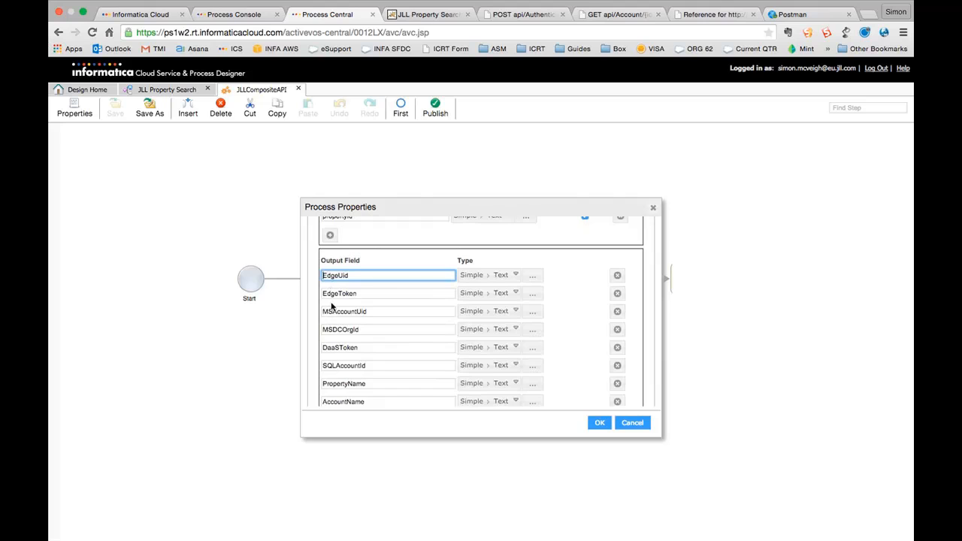
scroll(331, 307, down, 1)
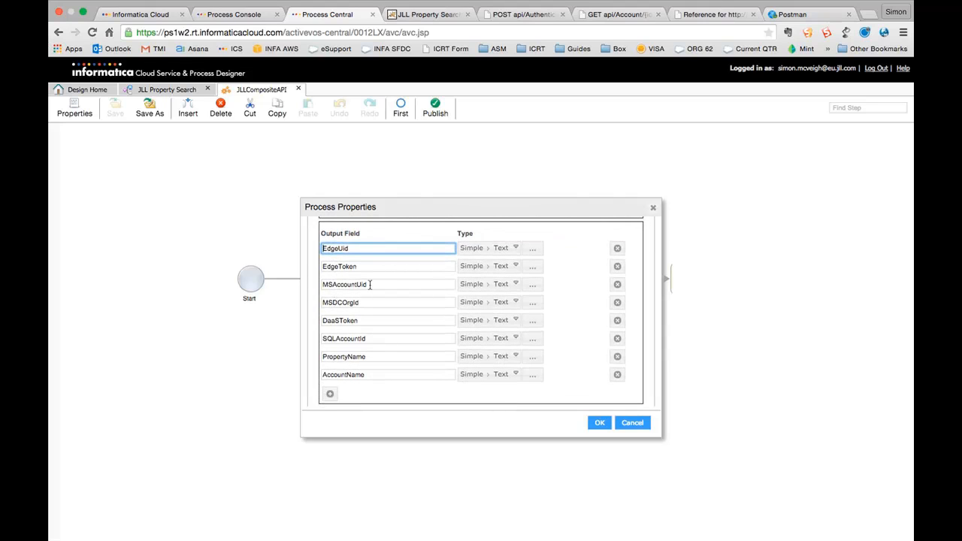
click(385, 283)
click(385, 302)
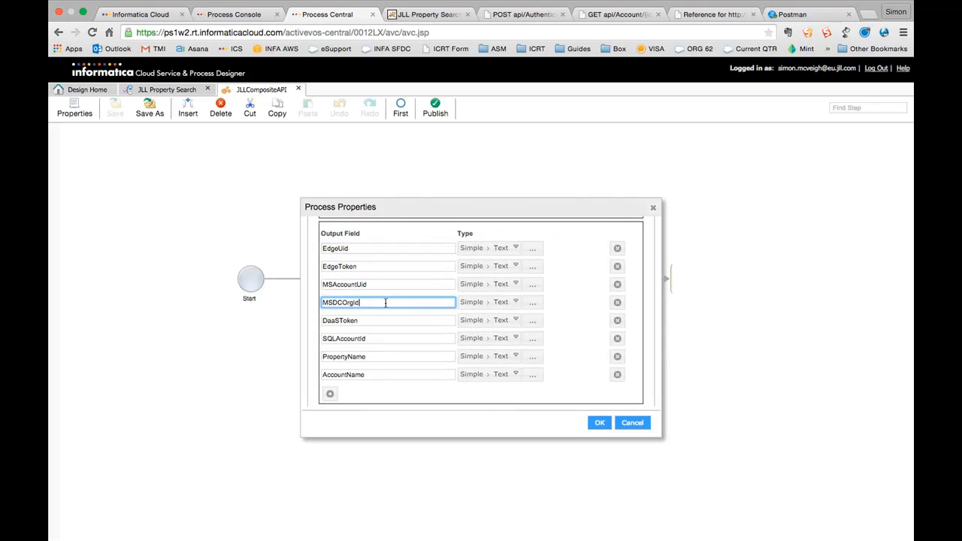
scroll(386, 303, down, 1)
click(369, 306)
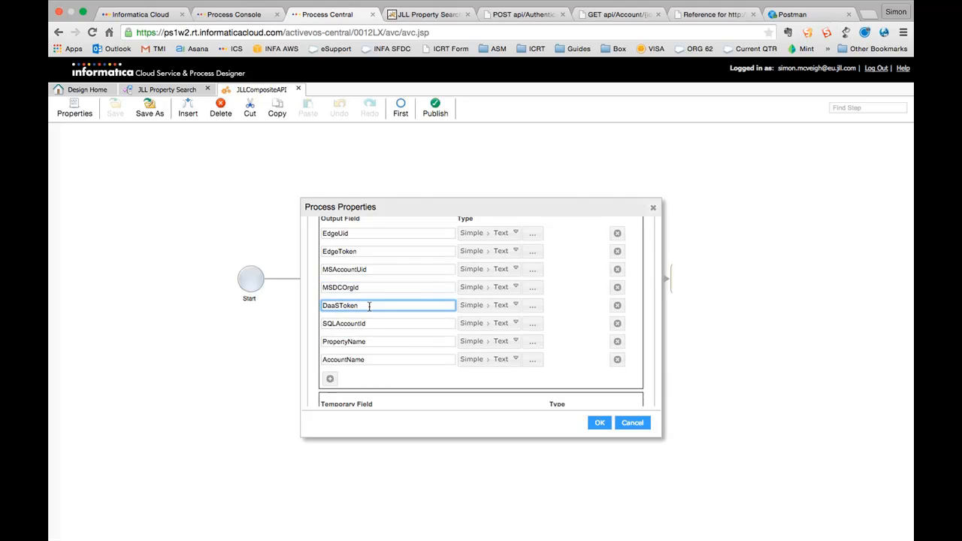
click(386, 323)
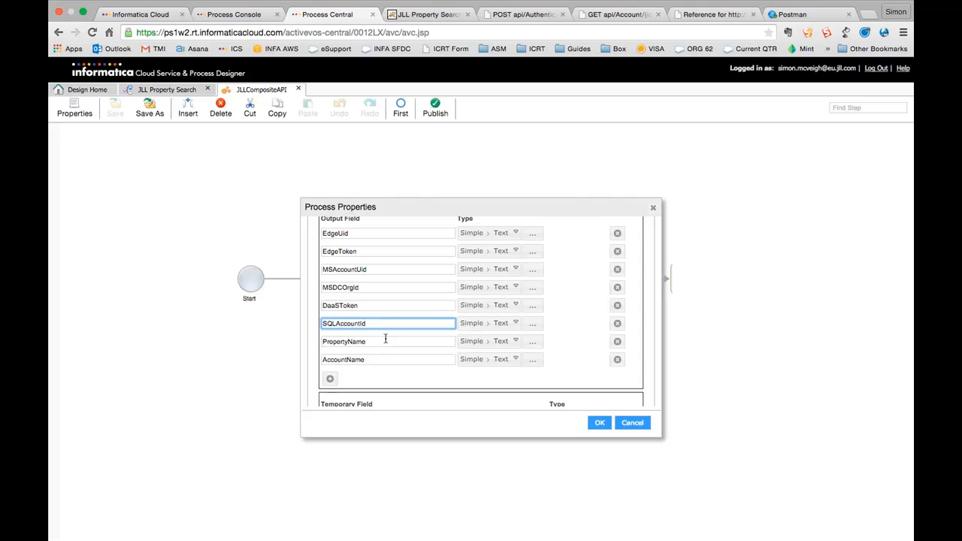
click(385, 340)
click(387, 359)
scroll(388, 360, down, 1)
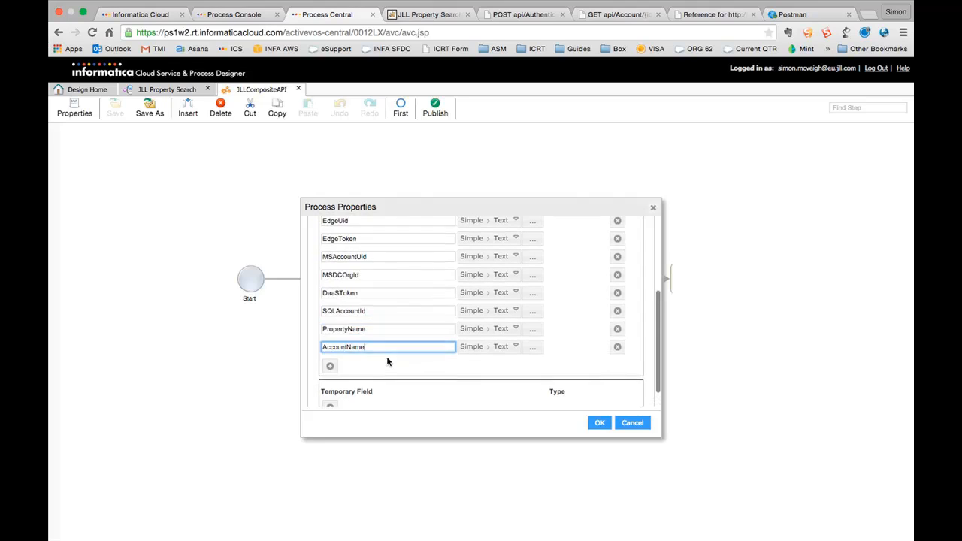
Step: Recheck the DaaSToken and MSDCOrgId output fields and close the process properties without saving
scroll(387, 361, up, 4)
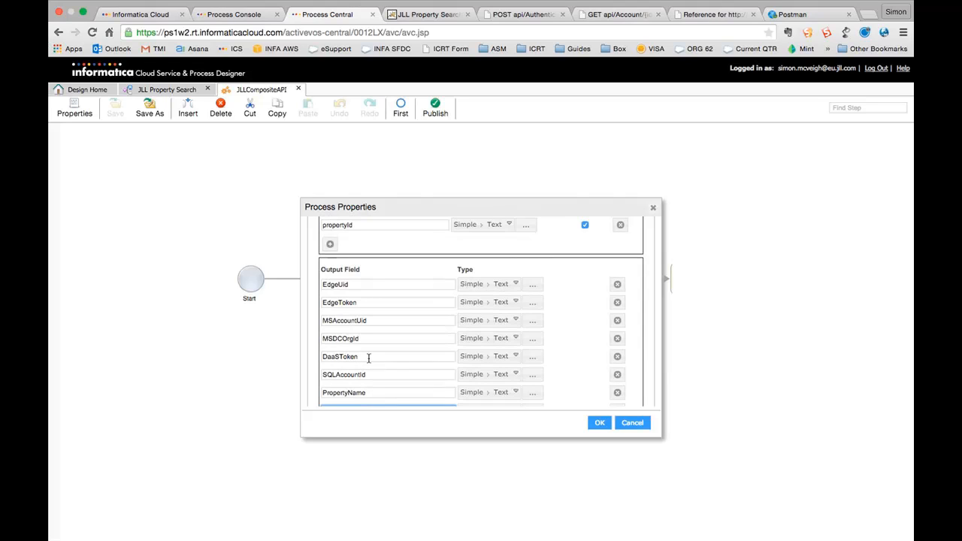
click(368, 358)
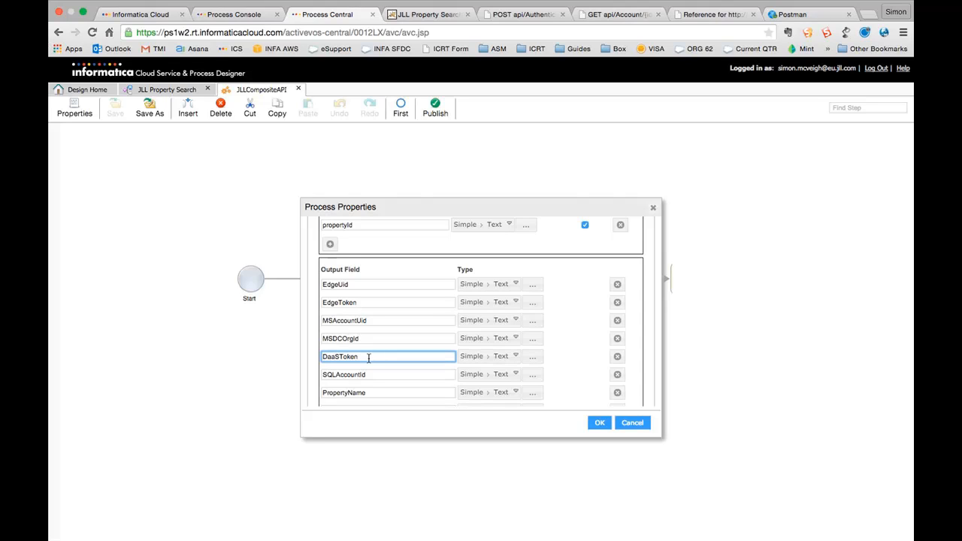
click(371, 338)
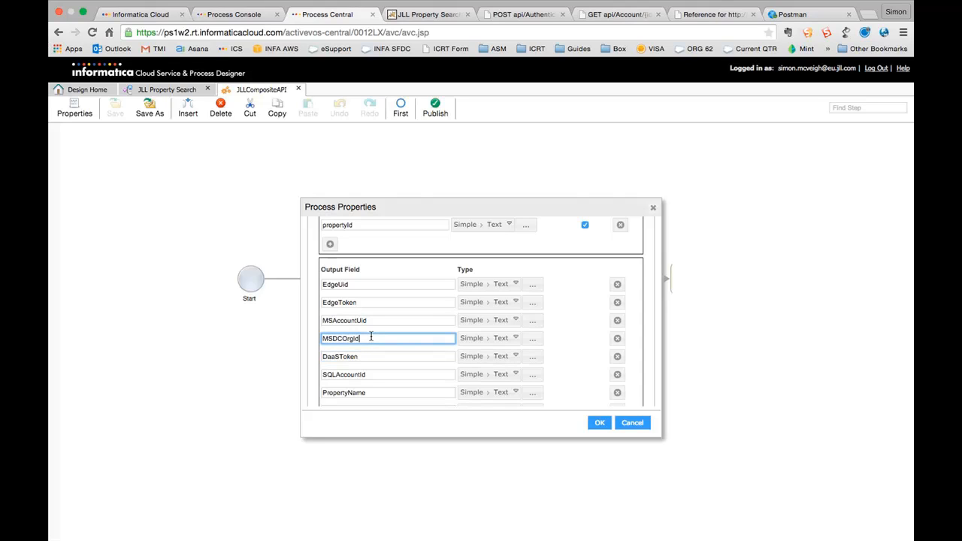
click(392, 355)
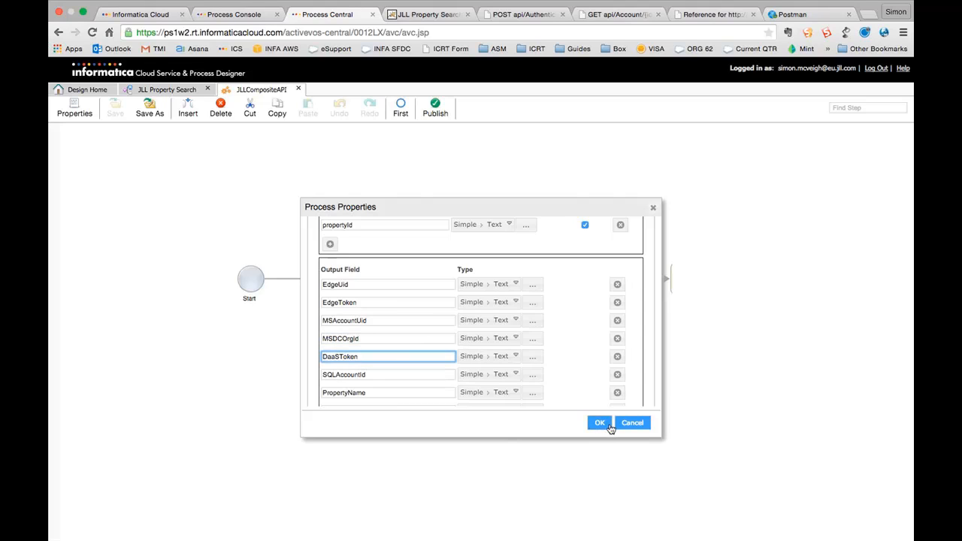
scroll(551, 336, up, 3)
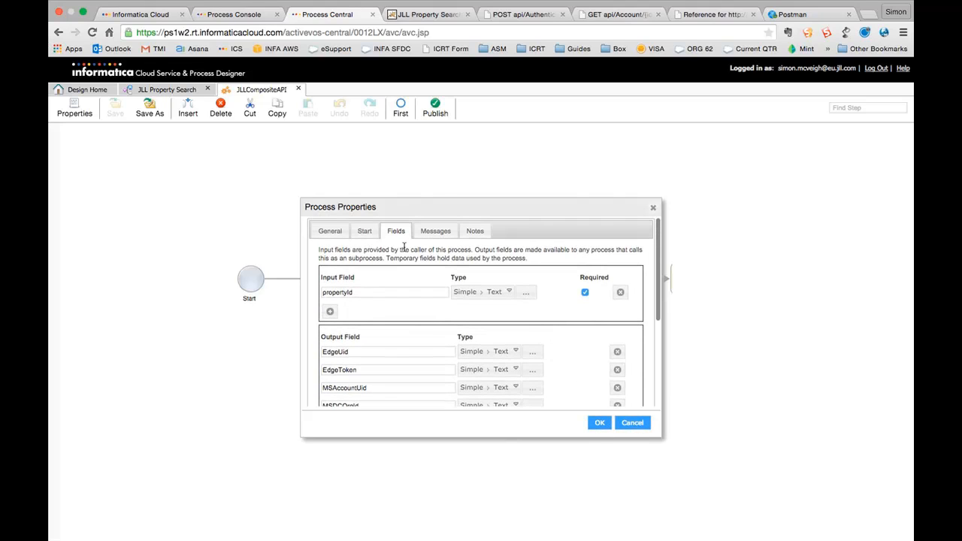
click(632, 425)
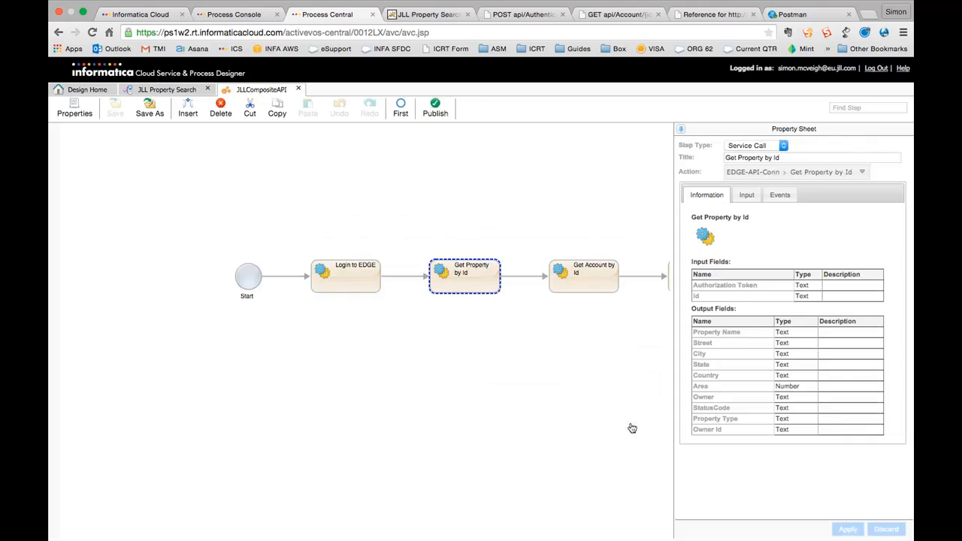
Step: Examine the input and output fields of the Login to EDGE, Get Property by Id and Get Account by Id service calls
click(339, 276)
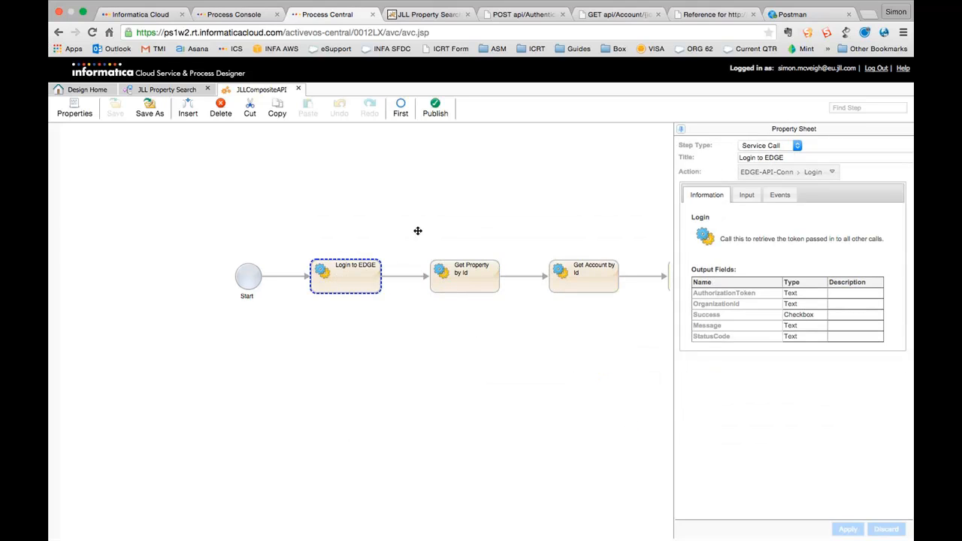
drag(483, 217, 320, 219)
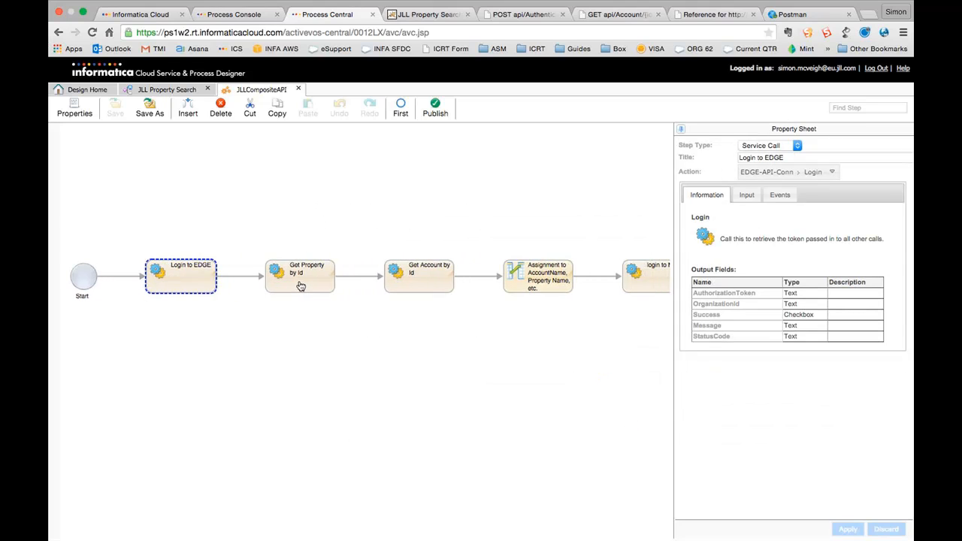
click(744, 197)
click(707, 194)
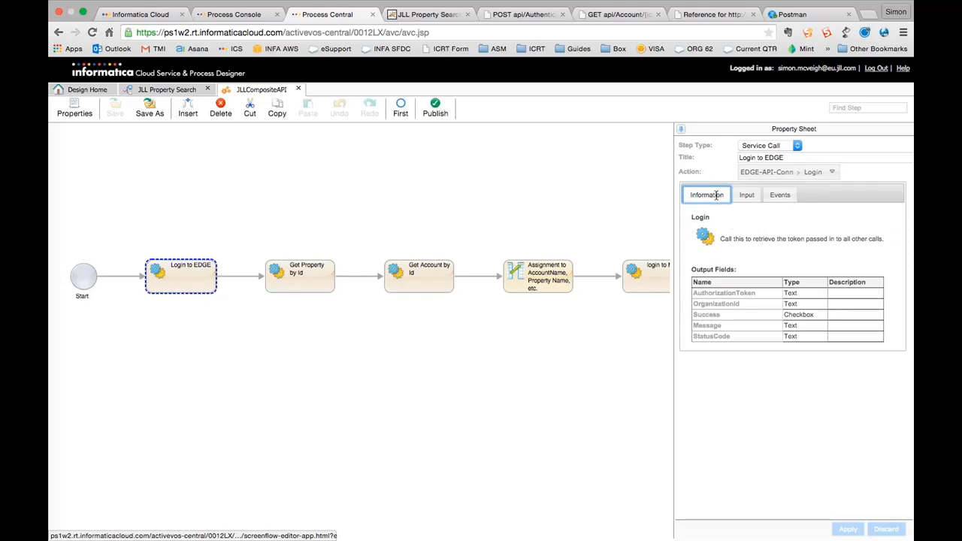
click(274, 281)
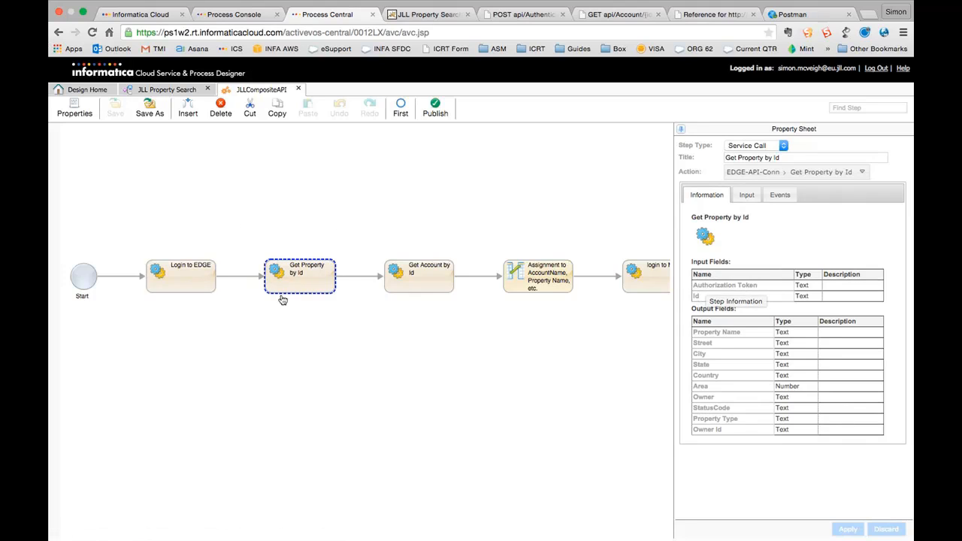
click(442, 277)
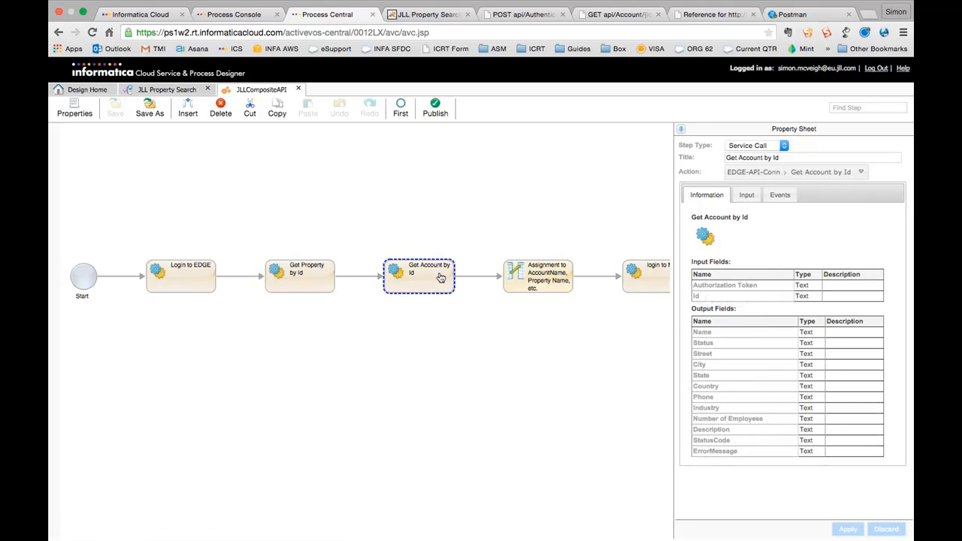
Step: Inspect the field mappings of the AccountName and Property Name assignment step and the details of the login to MSDC service call
drag(533, 218, 431, 218)
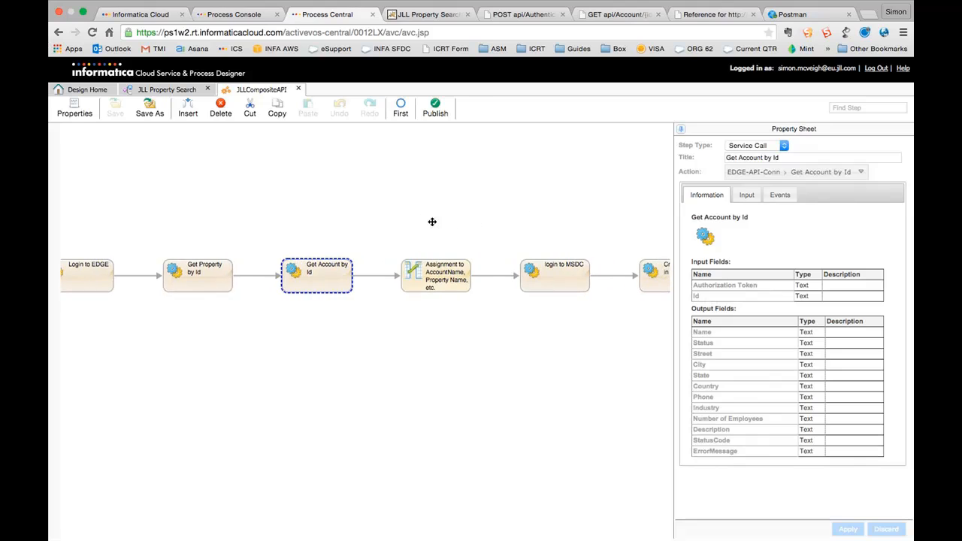
click(436, 291)
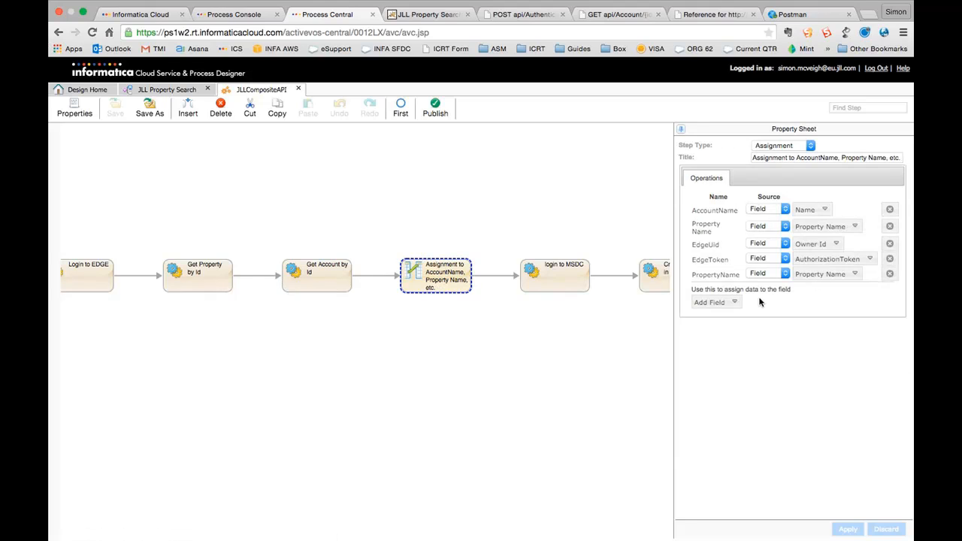
drag(584, 212, 389, 221)
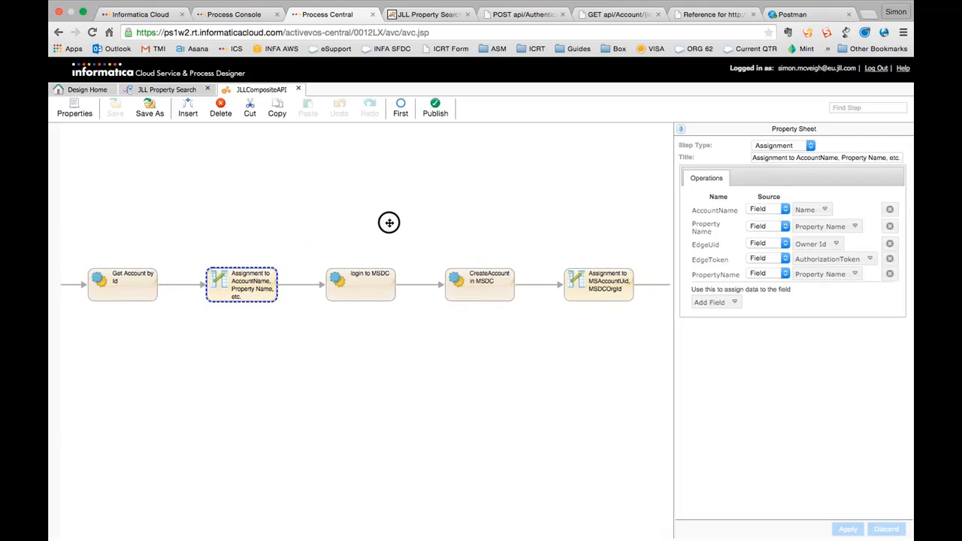
click(373, 293)
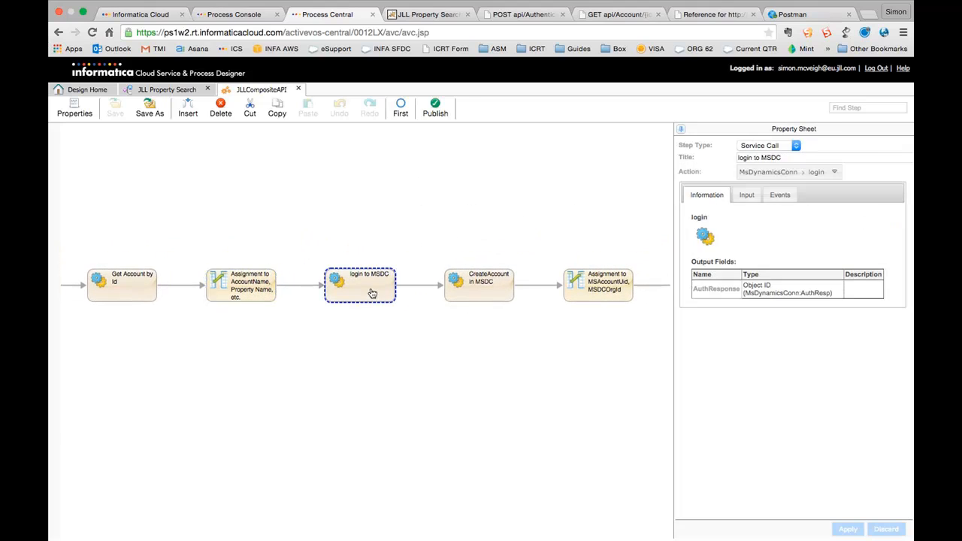
Step: Inspect the fields of the CreateAccount in MSDC service call and the mappings of the MSAccountUid and MSDCOrgId assignment step
click(500, 293)
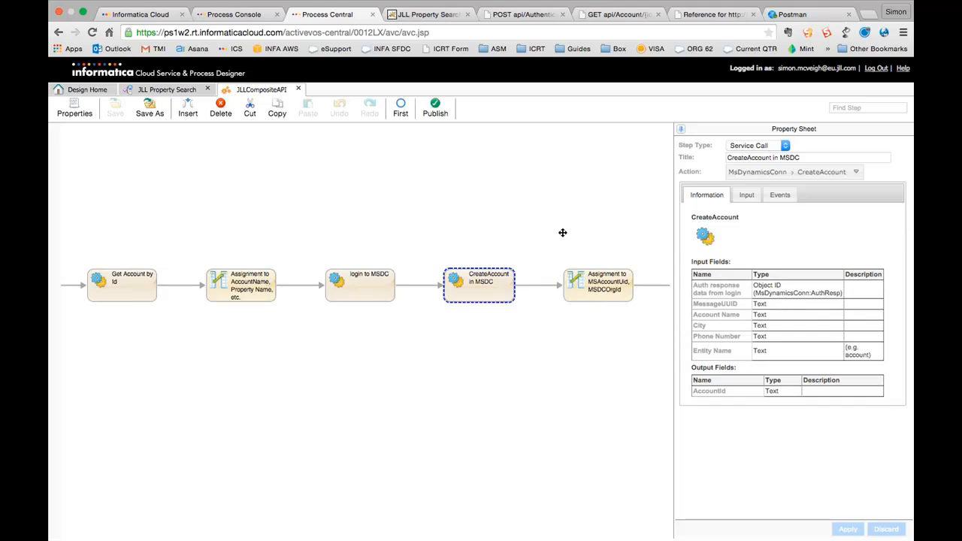
drag(563, 231, 428, 258)
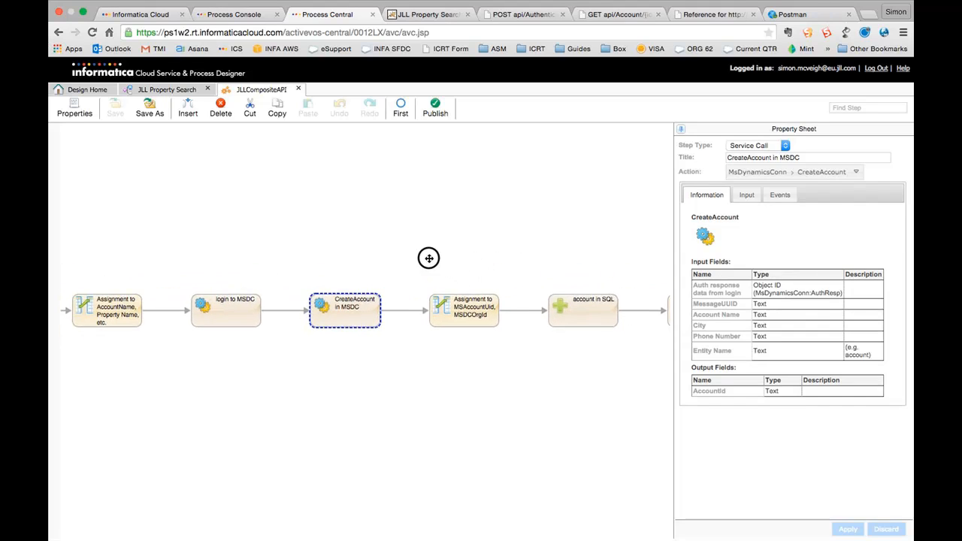
click(445, 321)
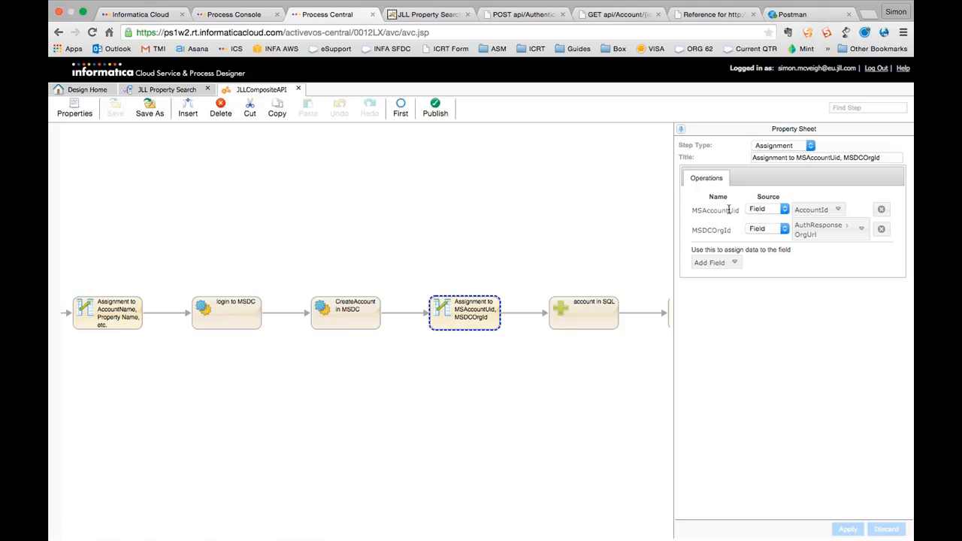
Step: Inspect the account in SQL create step, the SQLAccountId assignment mapping and the End step's settings
drag(535, 234, 395, 203)
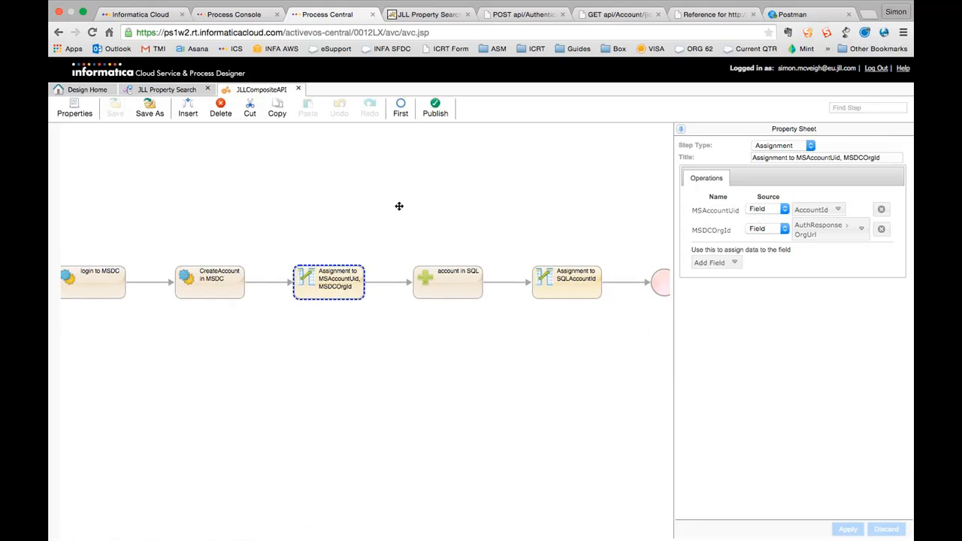
click(462, 292)
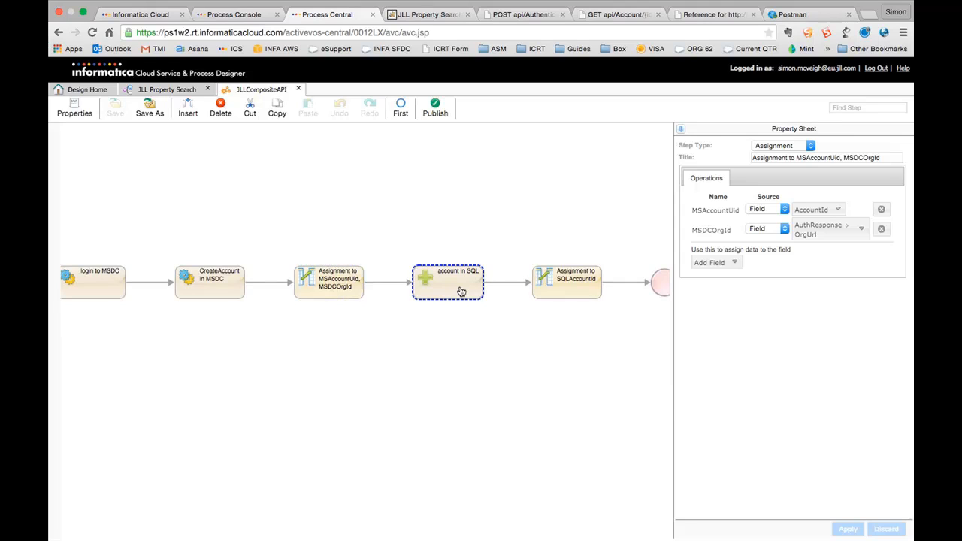
drag(537, 221, 462, 218)
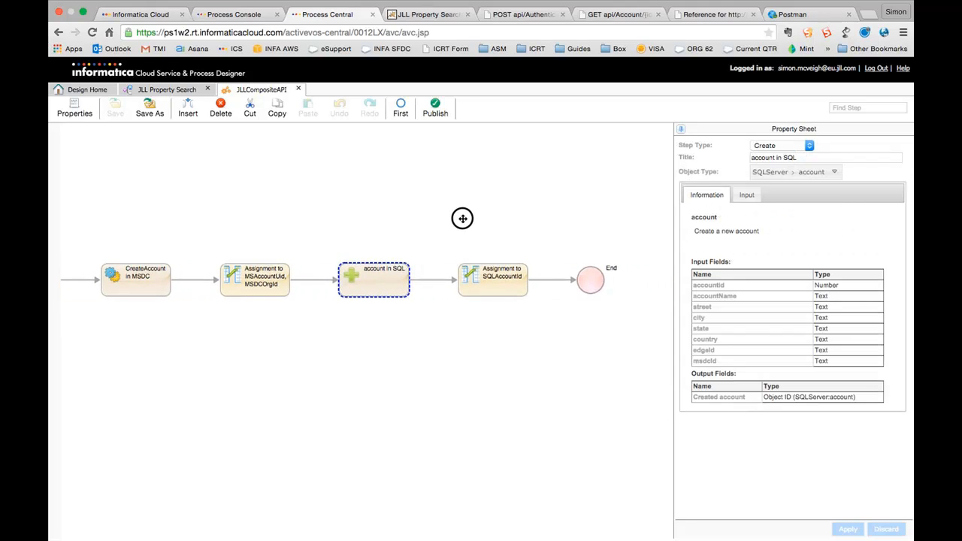
click(494, 291)
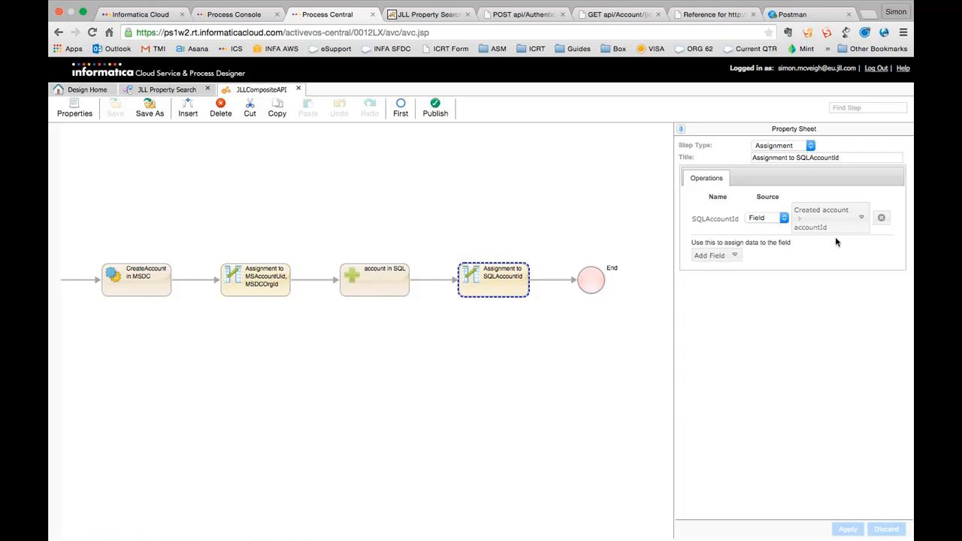
double_click(710, 217)
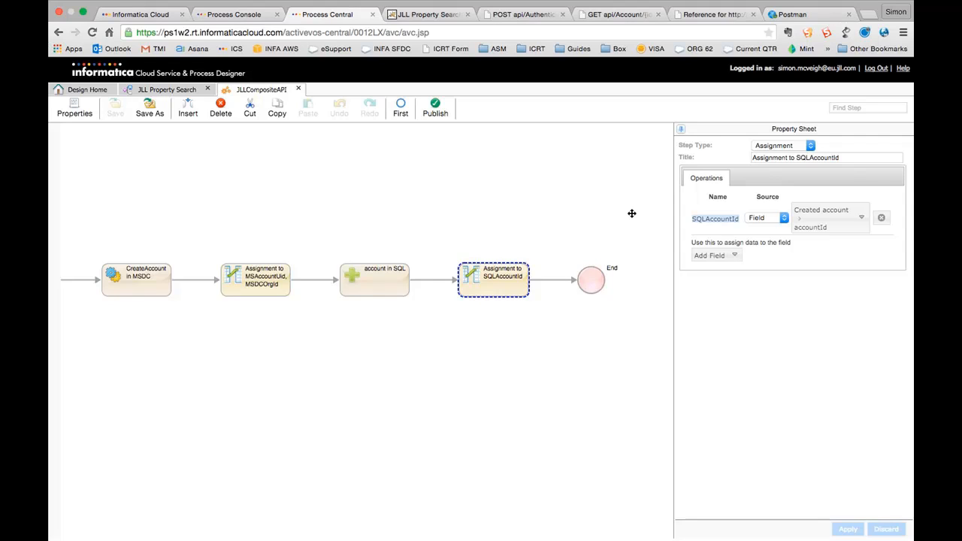
click(596, 274)
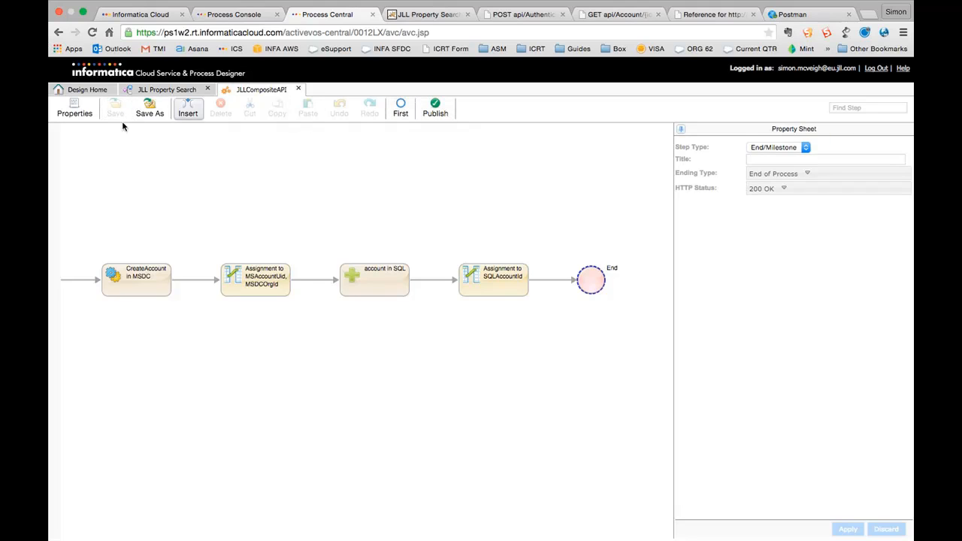
Step: Review the start settings in the process properties, including REST and anonymous access, and close them without saving
click(64, 111)
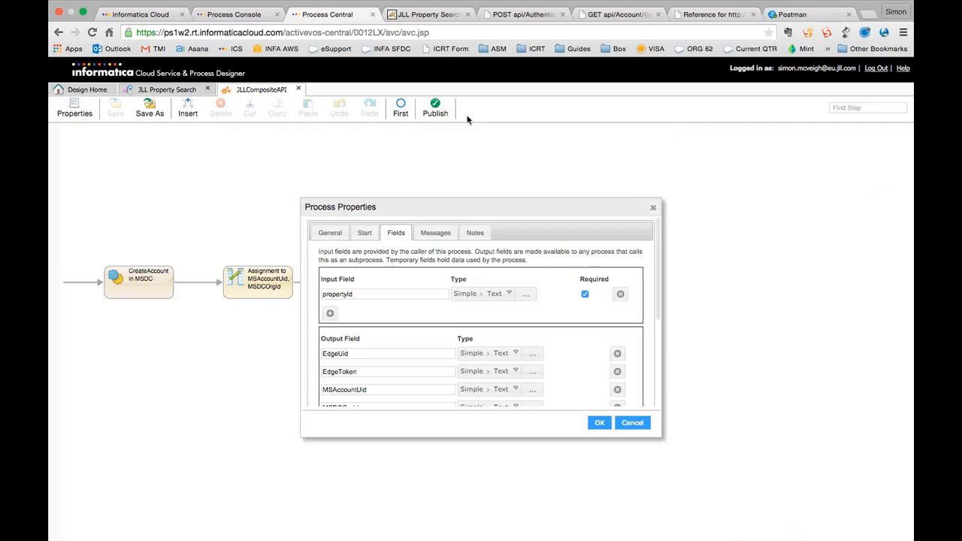
click(368, 233)
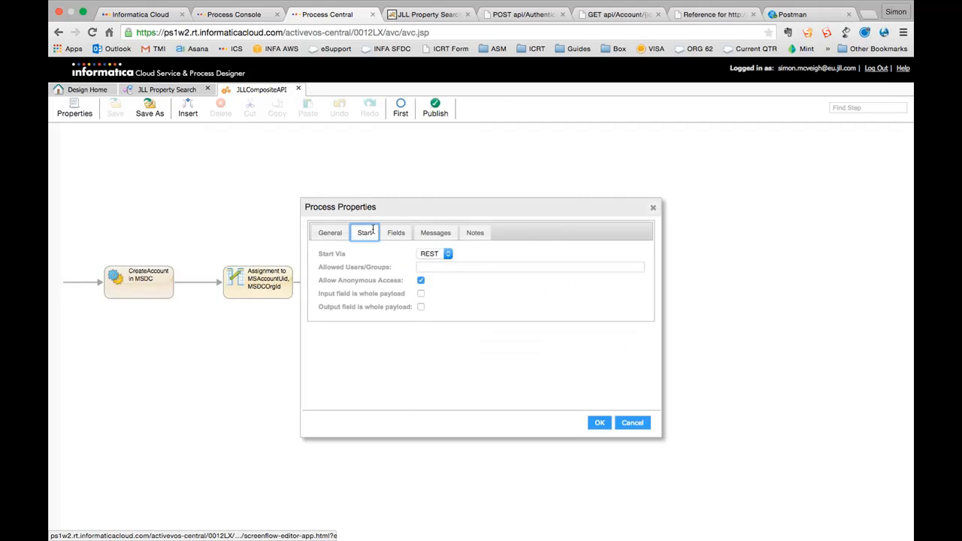
click(456, 268)
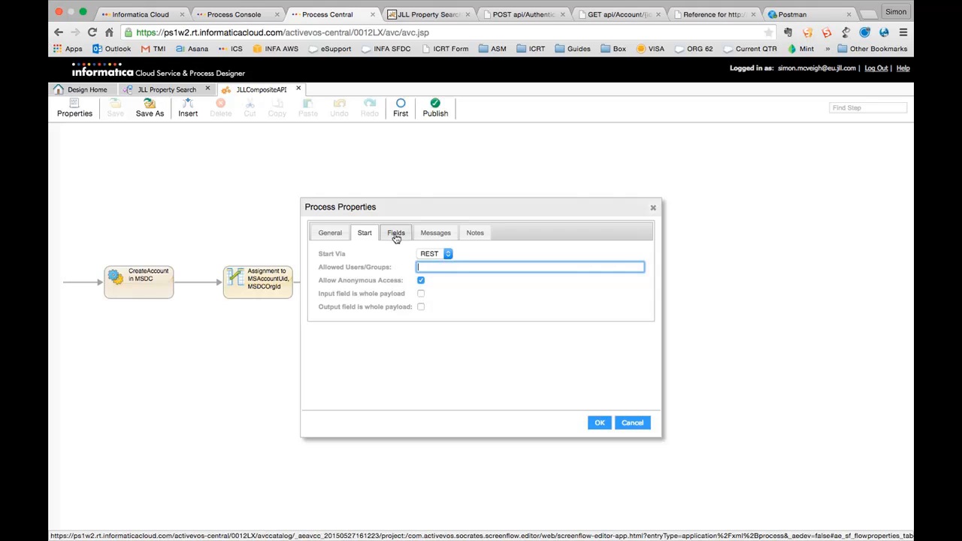
click(631, 423)
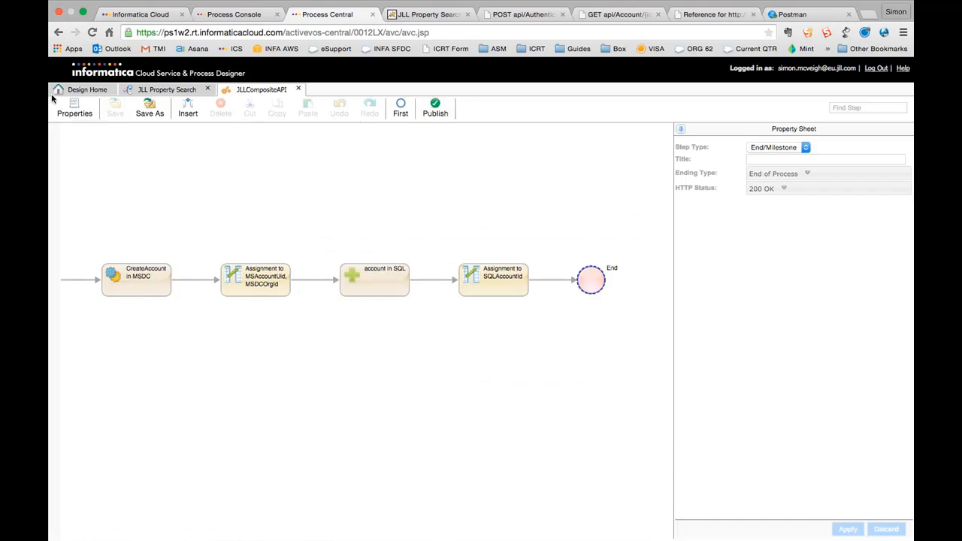
Step: Highlight the JLLCompositeAPI process's service URL in the design list and switch to Postman
click(86, 90)
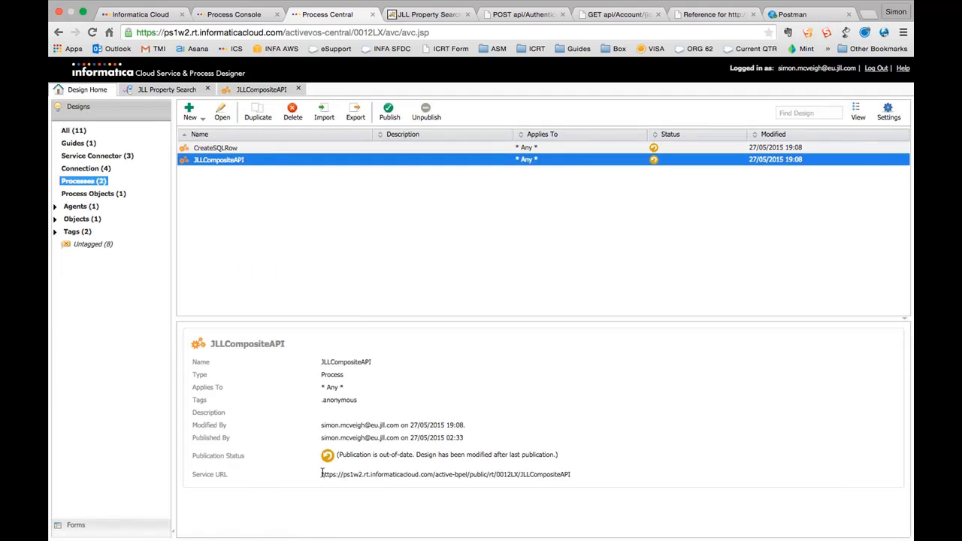
drag(323, 476, 574, 476)
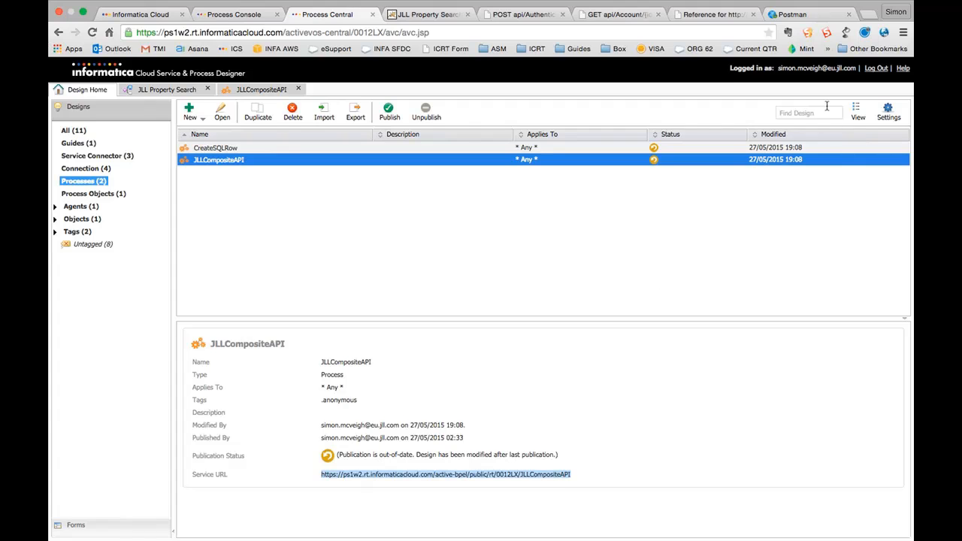
click(796, 14)
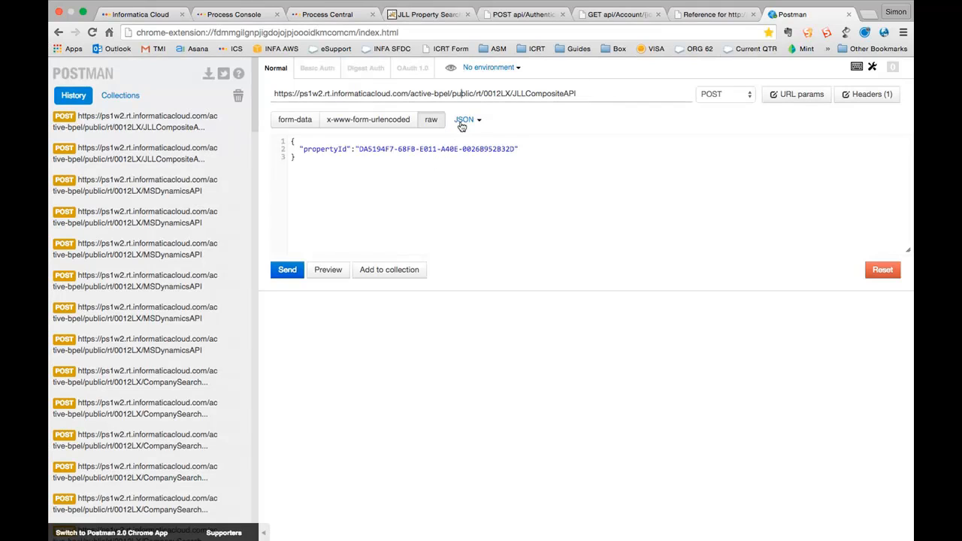
Step: Clear the JSON request body and send the POST request to JLLCompositeAPI with an empty body
key(ctrl+a)
key(BackSpace)
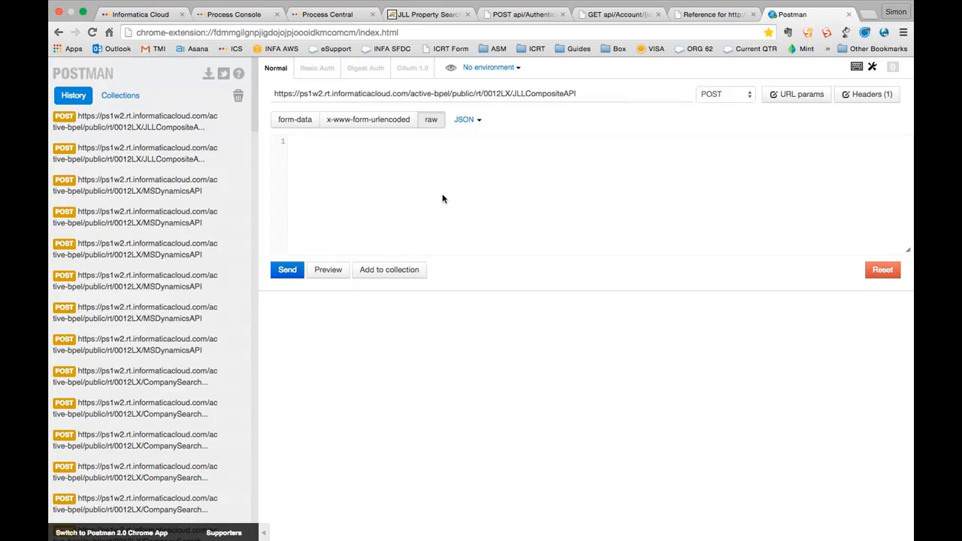
click(579, 94)
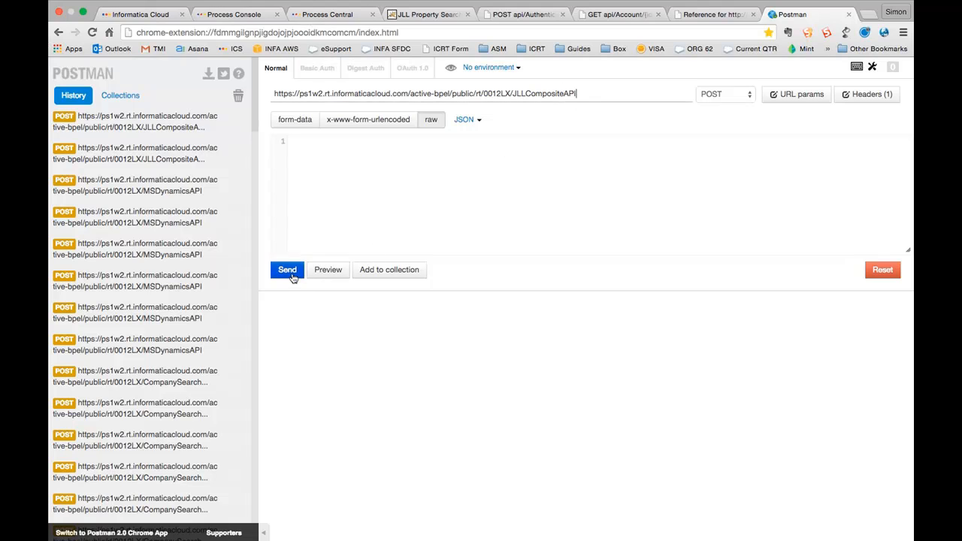
click(289, 271)
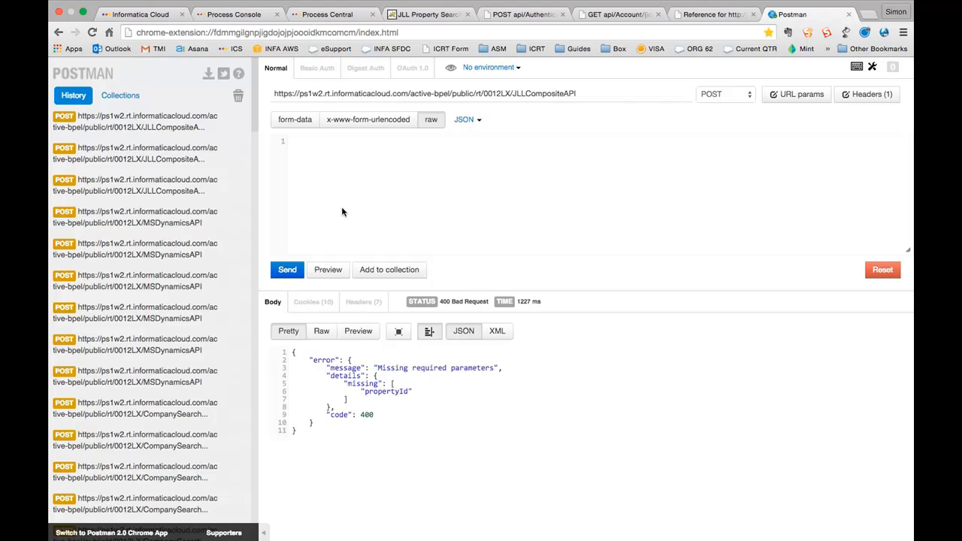
Step: Enter a JSON body with propertyId "DA5194F7-68FB-E011-A40E-0026B952B32D" and send the POST request
text({   "propertyId":"DA5194F7-68FB-E011-A40E-0026B952B32D" })
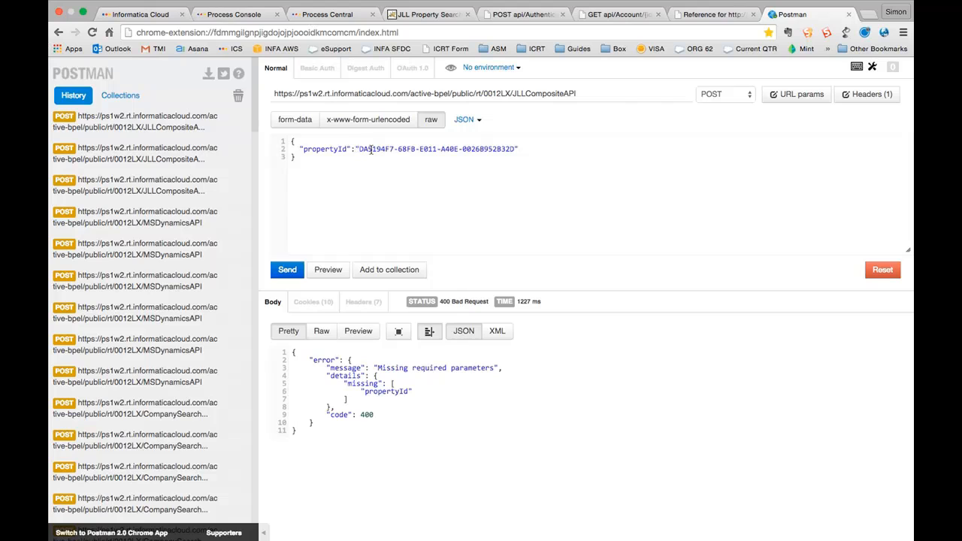
key(super+Tab)
key(Escape)
click(290, 270)
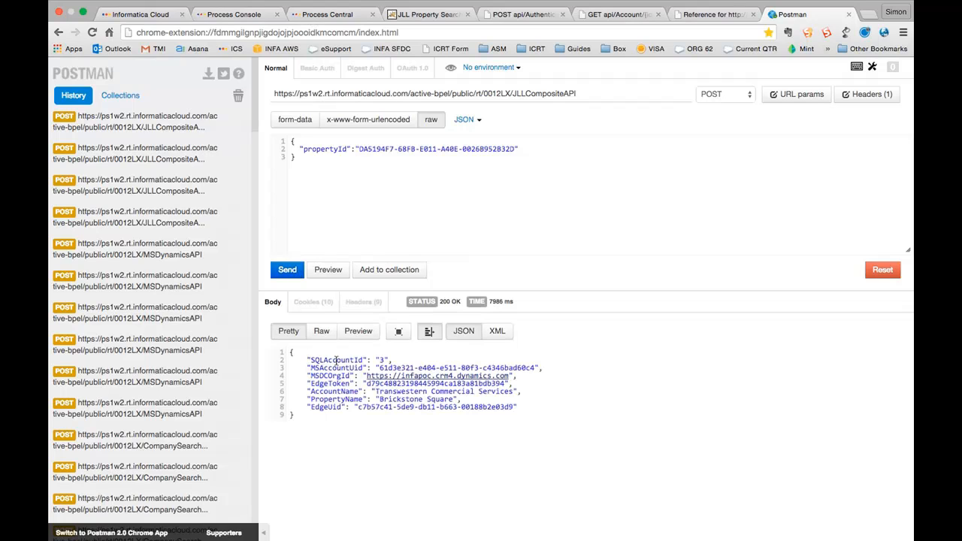
Step: Examine the SQLAccountId, MSAccountUid, EdgeToken and MSDCOrgId values in the JSON response
click(379, 360)
double_click(348, 361)
drag(378, 368, 535, 368)
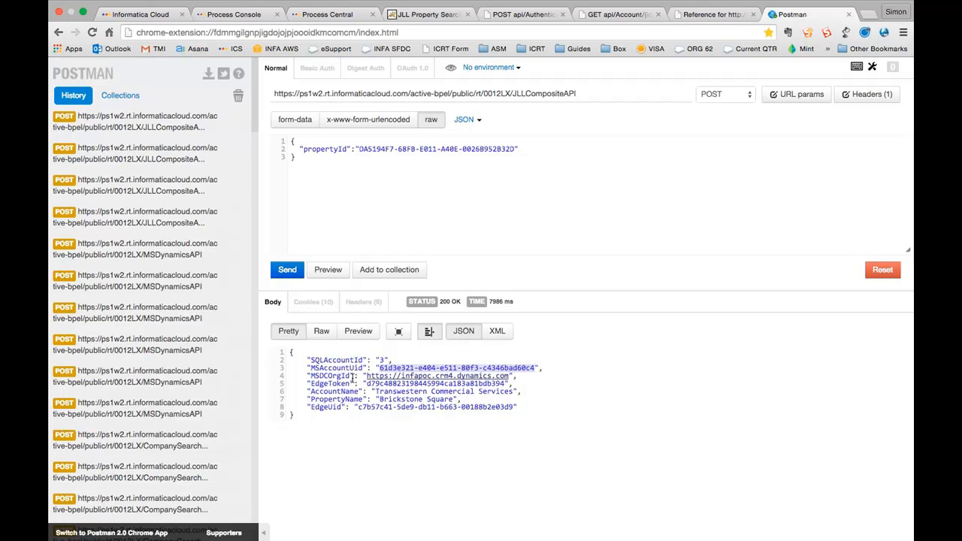
drag(368, 383, 504, 384)
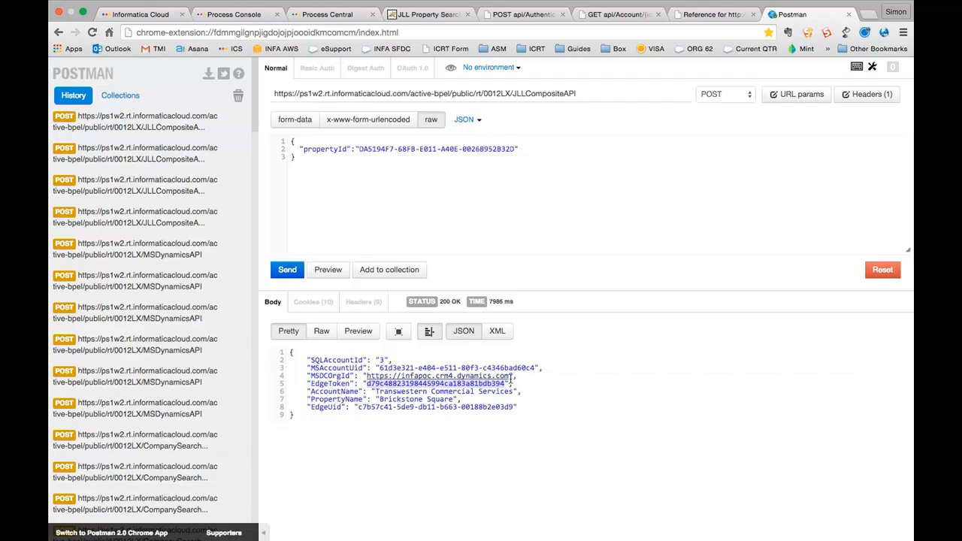
double_click(323, 375)
Step: Examine the AccountName, PropertyName and EdgeUid values in the JSON response
drag(375, 393, 513, 393)
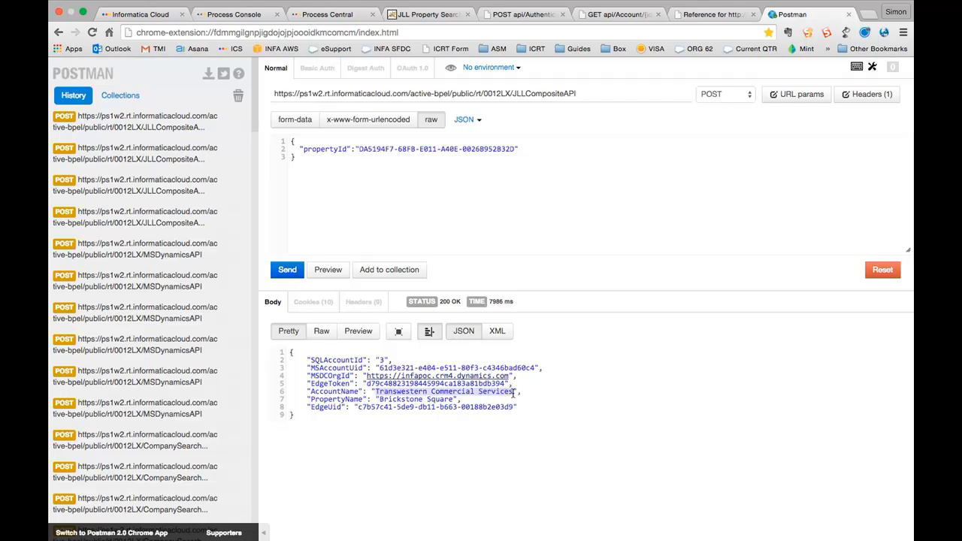
click(490, 399)
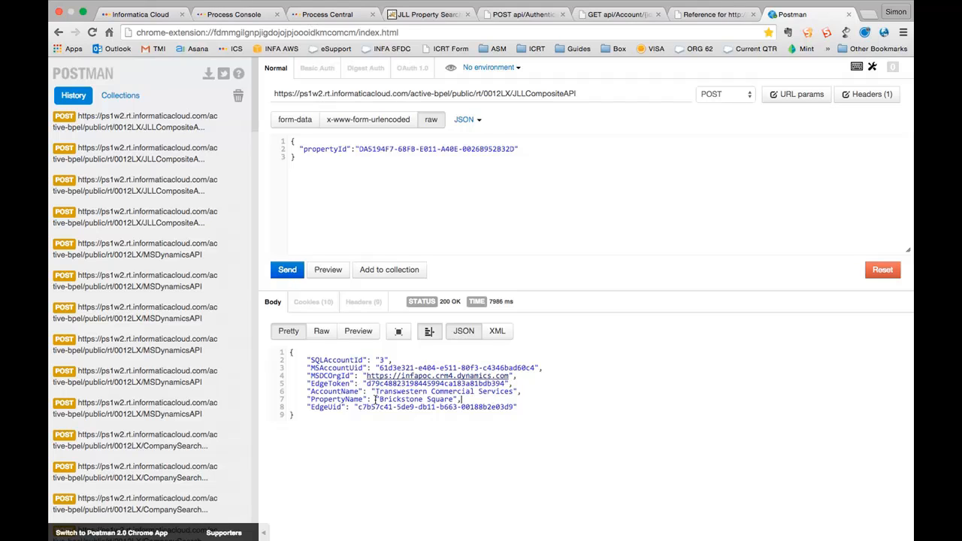
drag(378, 400, 458, 400)
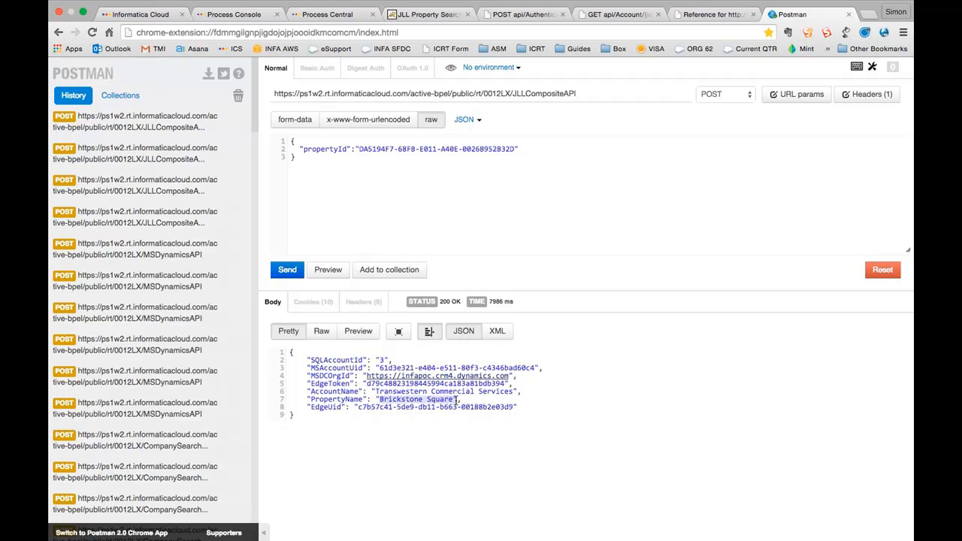
click(426, 404)
drag(357, 407, 515, 407)
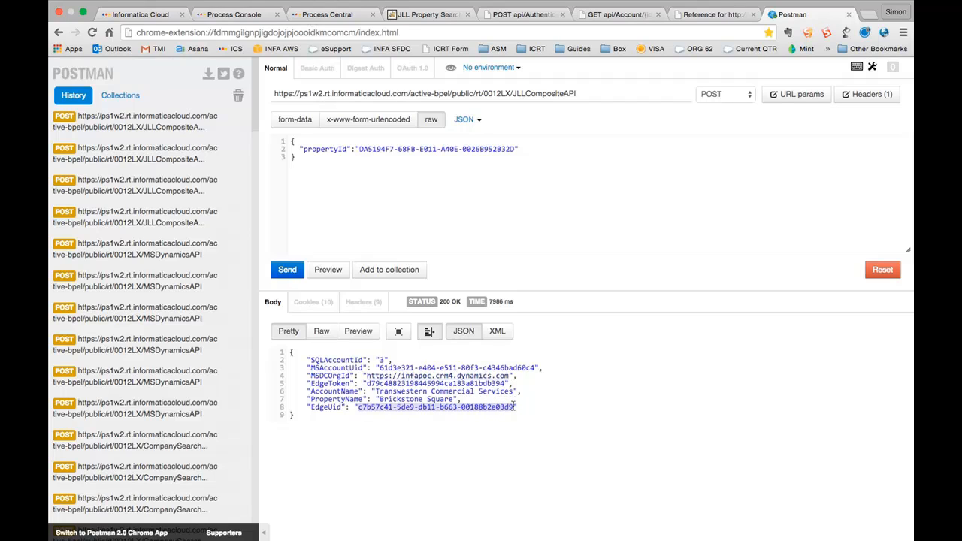
click(516, 406)
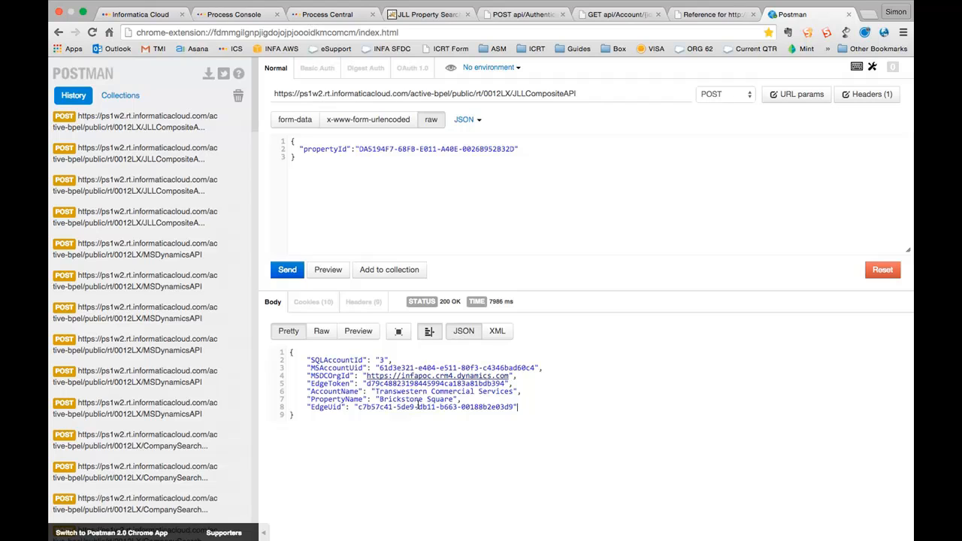
Step: Switch to Microsoft Dynamics CRM in Safari and view the address details of the Transwestern Commercial Services account
click(129, 16)
key(super+Tab)
key(super+Tab)
key(super+Tab)
key(super+Tab)
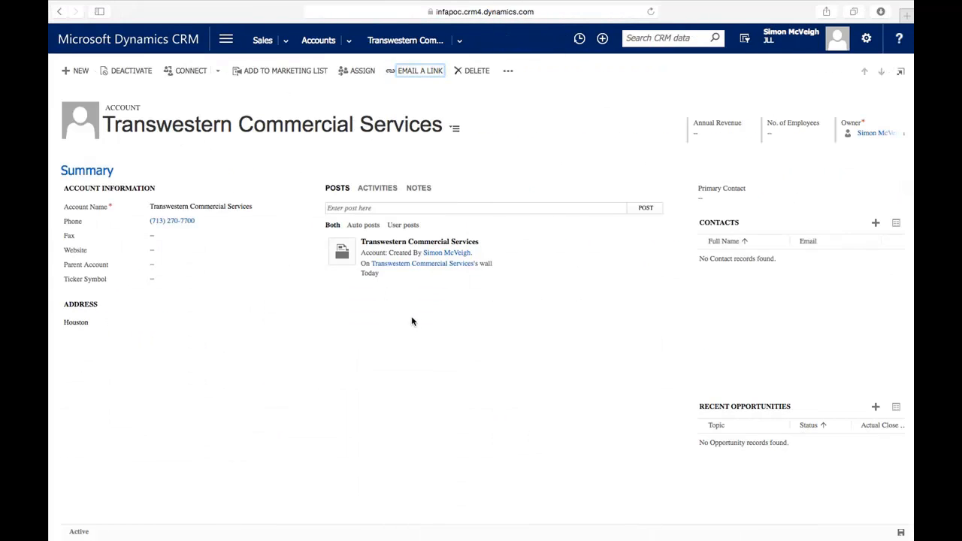
click(224, 328)
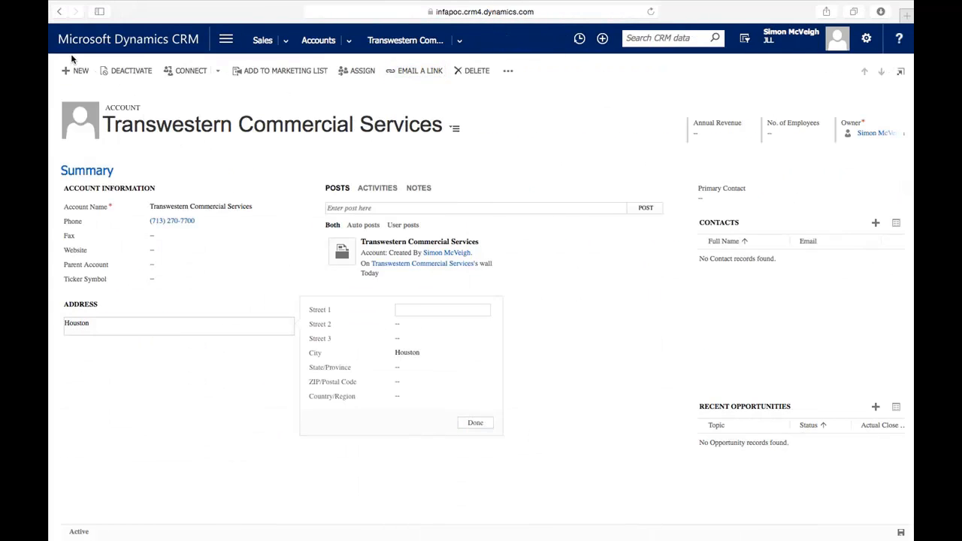
Step: Open the Accounts list in the Sales area to check for the account created by the API call
click(262, 42)
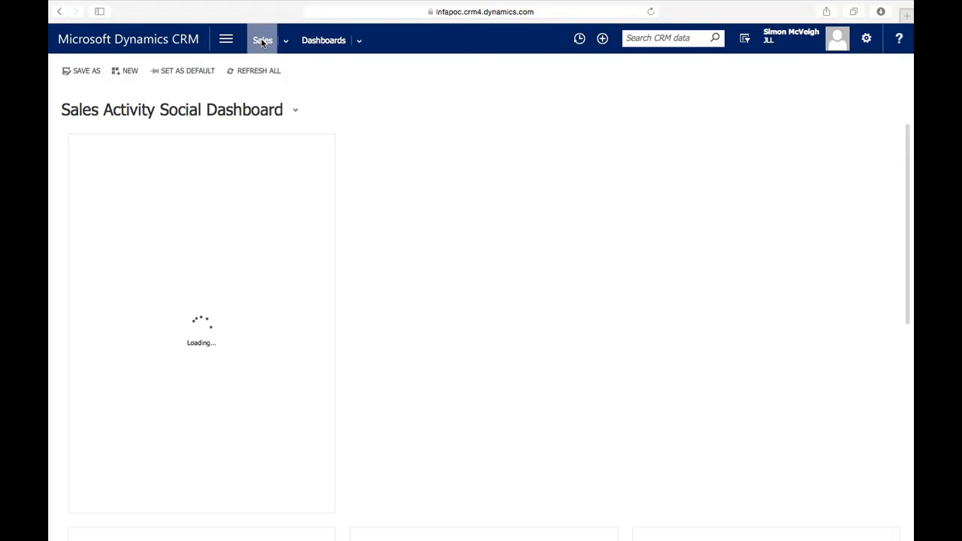
click(285, 41)
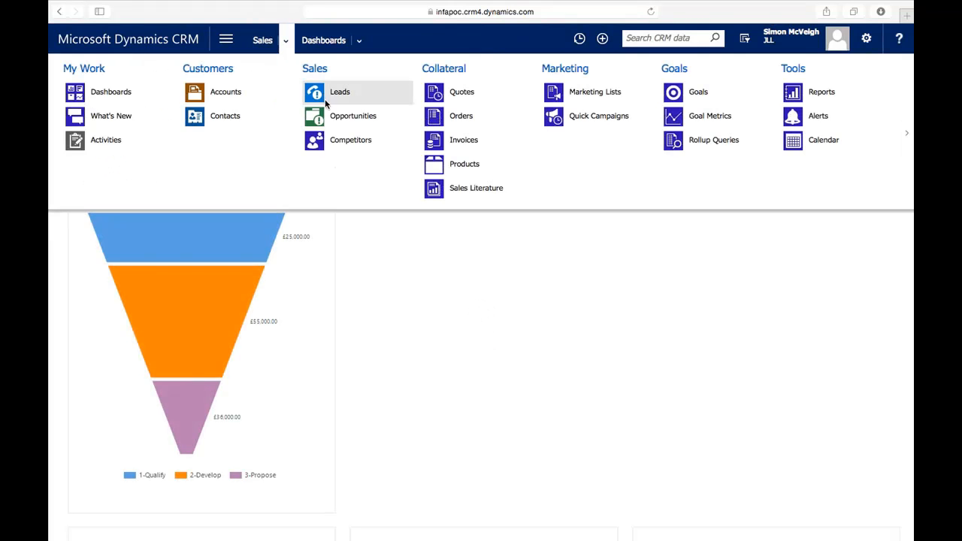
click(216, 96)
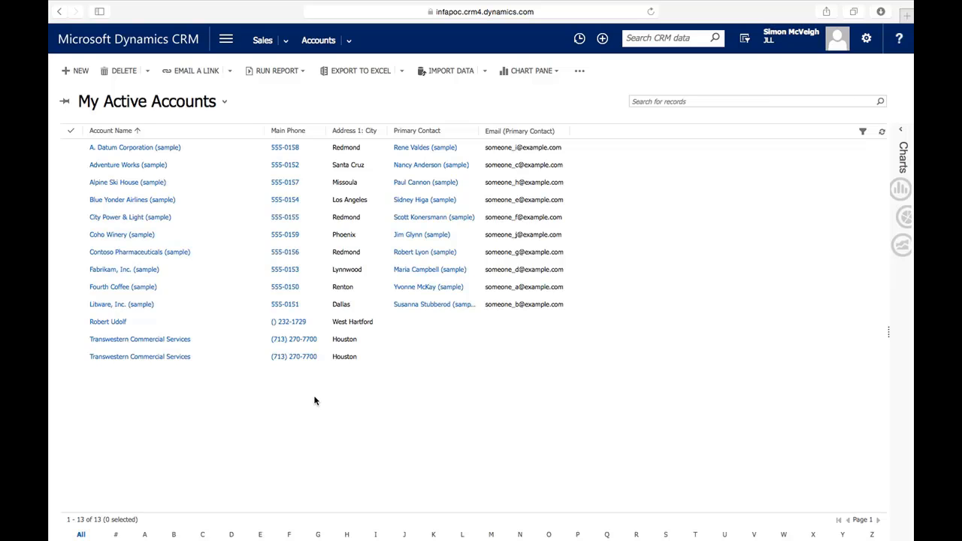
Step: Switch to the SQL Server session in Citrix Viewer that holds the query on the account table
key(super+Tab)
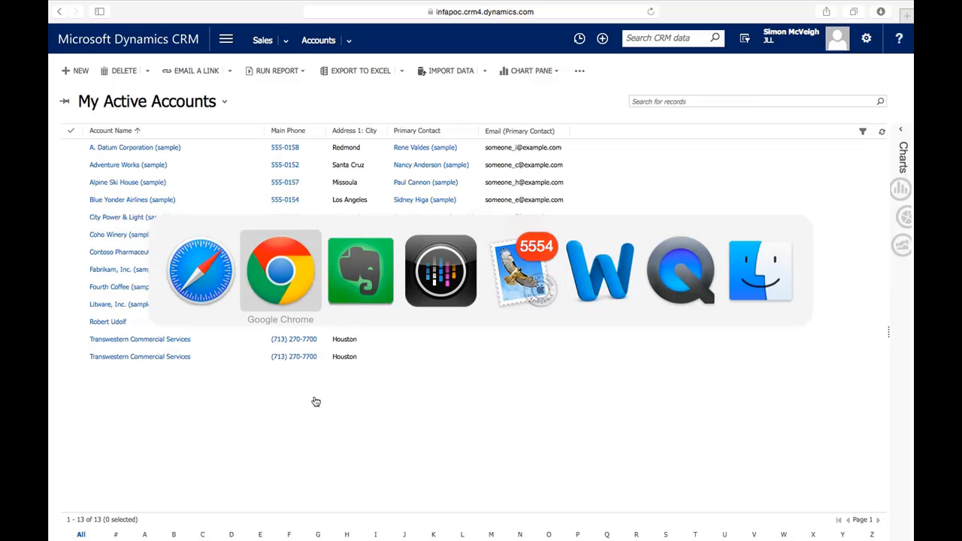
key(super+Tab)
key(super+Tab)
key(shift+super+Tab)
key(shift+super+Tab)
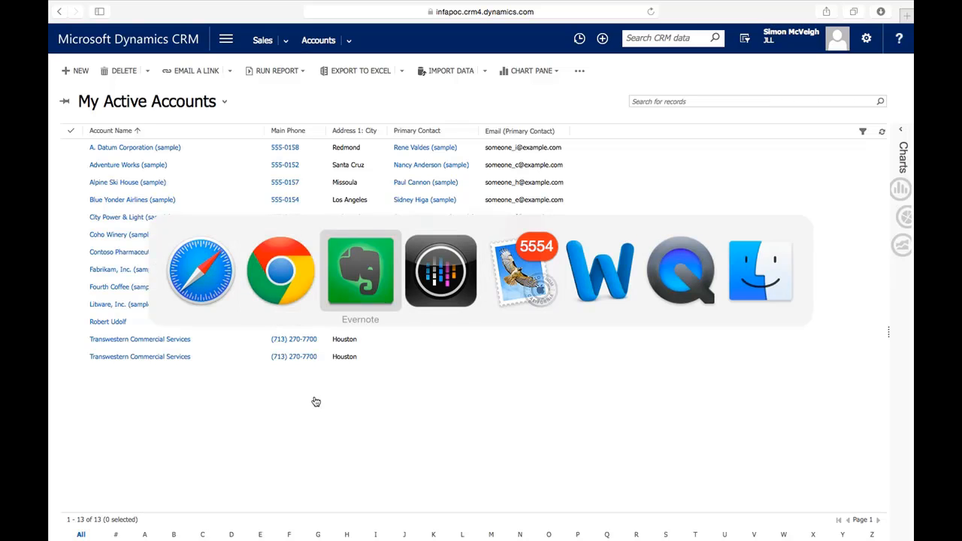
key(super+Tab)
key(super+Tab)
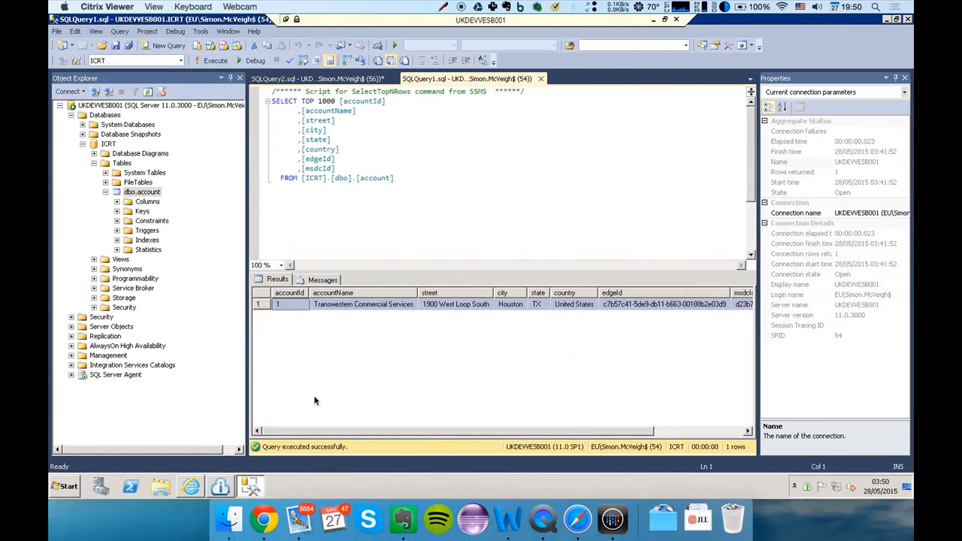
Step: Rerun the query on the dbo.account table and select the third result row to check the new record
click(214, 60)
click(328, 329)
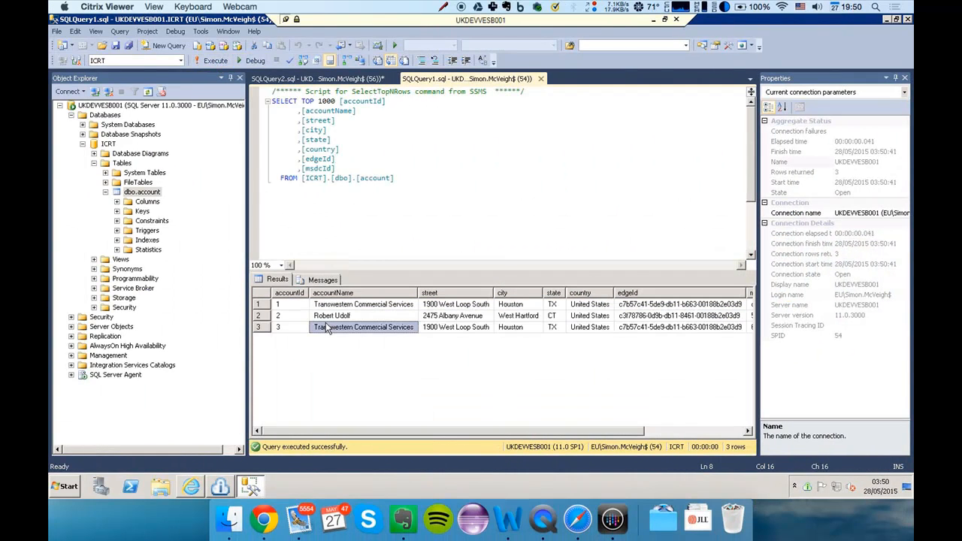
click(259, 328)
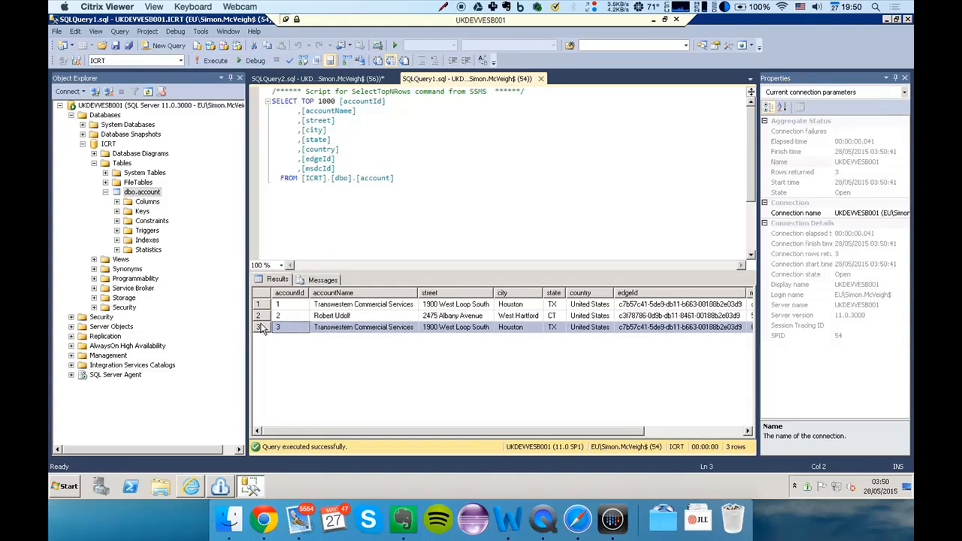
Step: Switch to Chrome, refresh the Active Processes list in Process Console and open the version 2.0 run of JLLCompositeAPI
key(super+Tab)
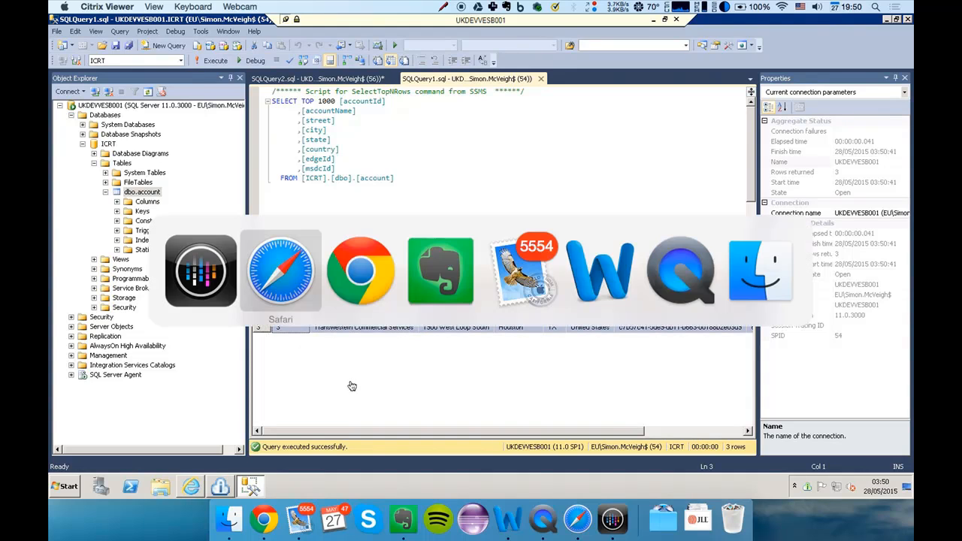
key(super+Tab)
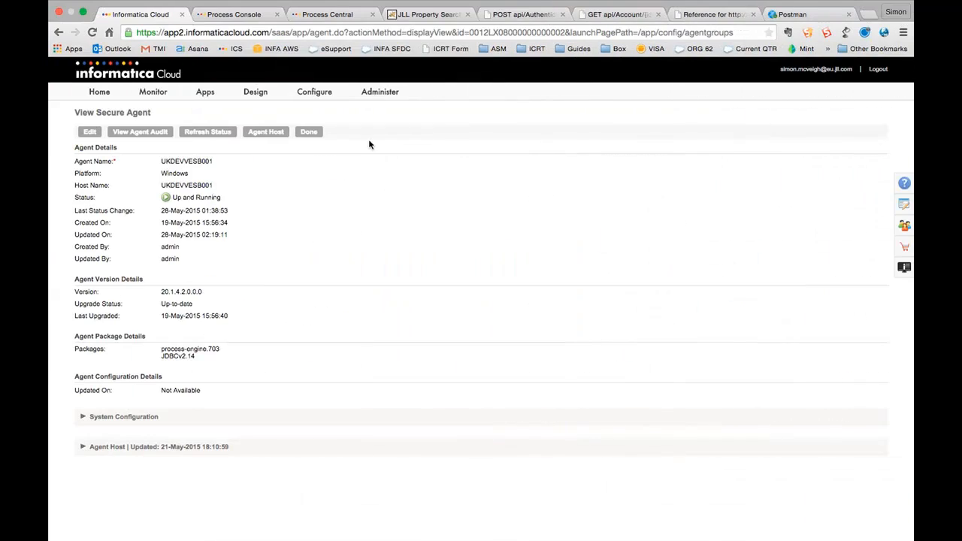
click(202, 17)
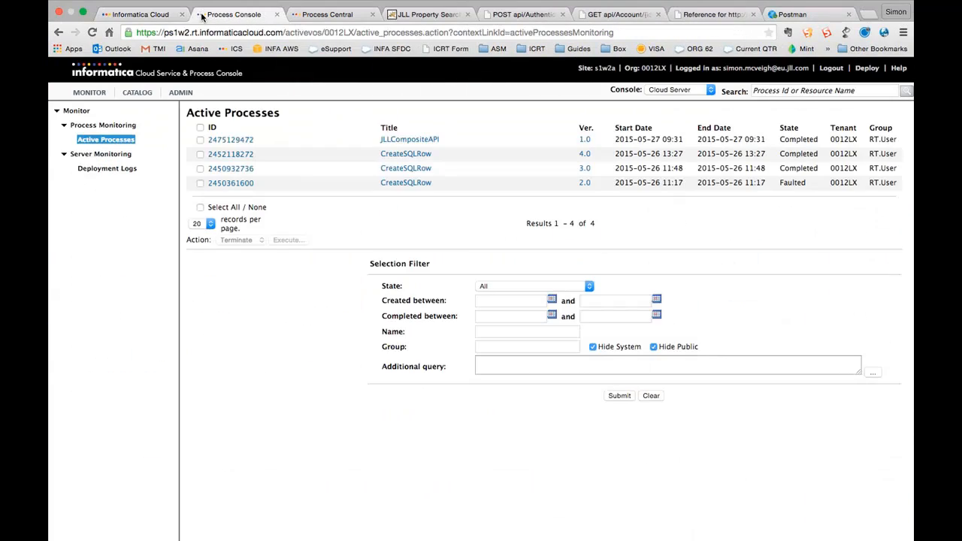
click(117, 143)
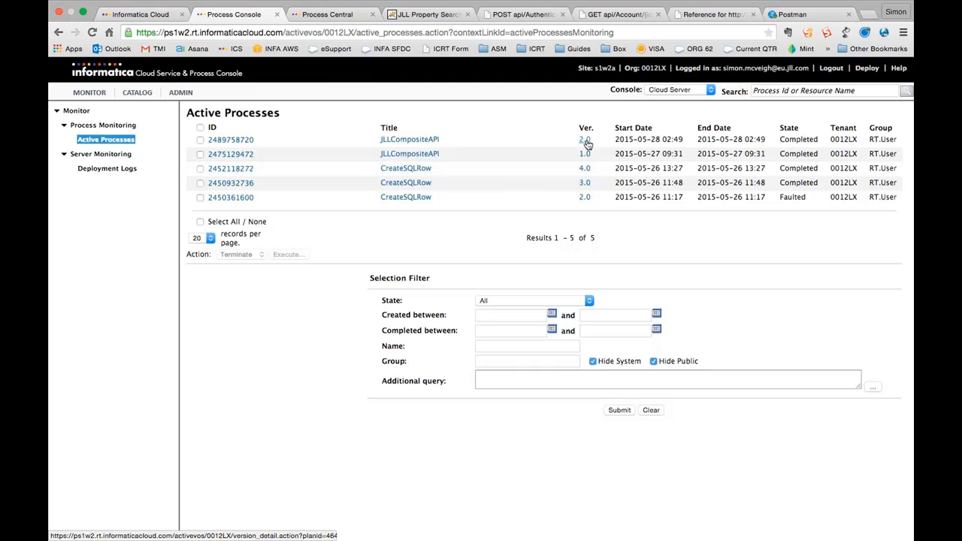
click(214, 144)
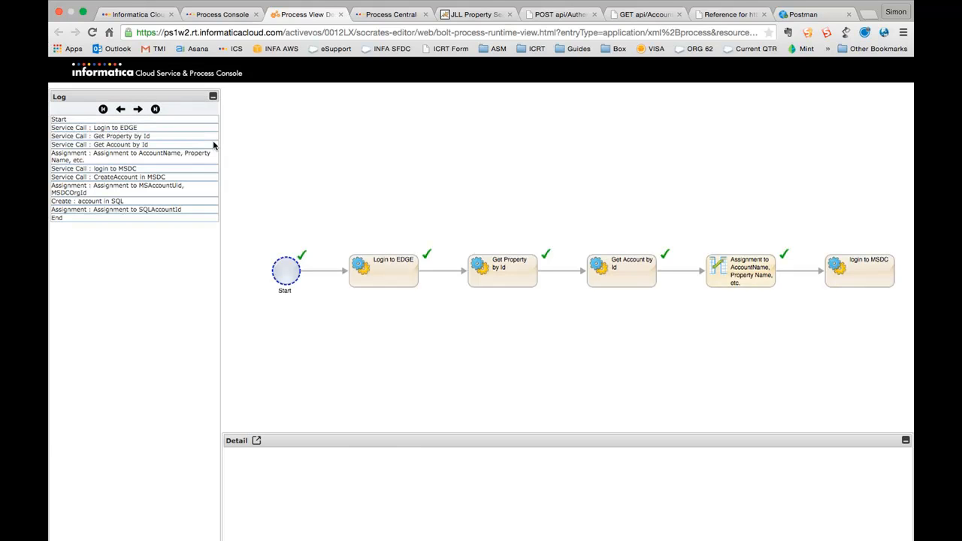
Step: Collapse the Detail pane and examine the data of the Login to EDGE, Get Property by Id and Get Account by Id steps
drag(531, 176, 491, 144)
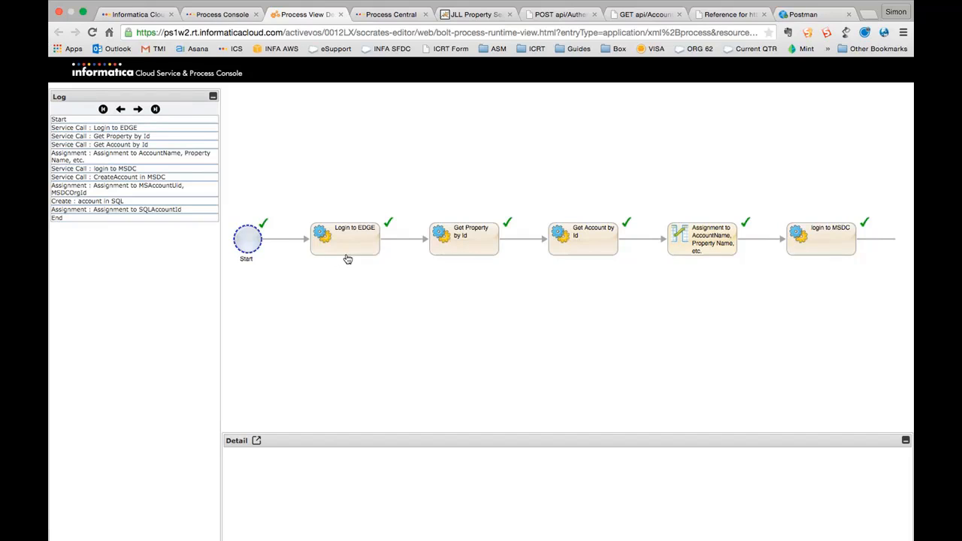
click(906, 440)
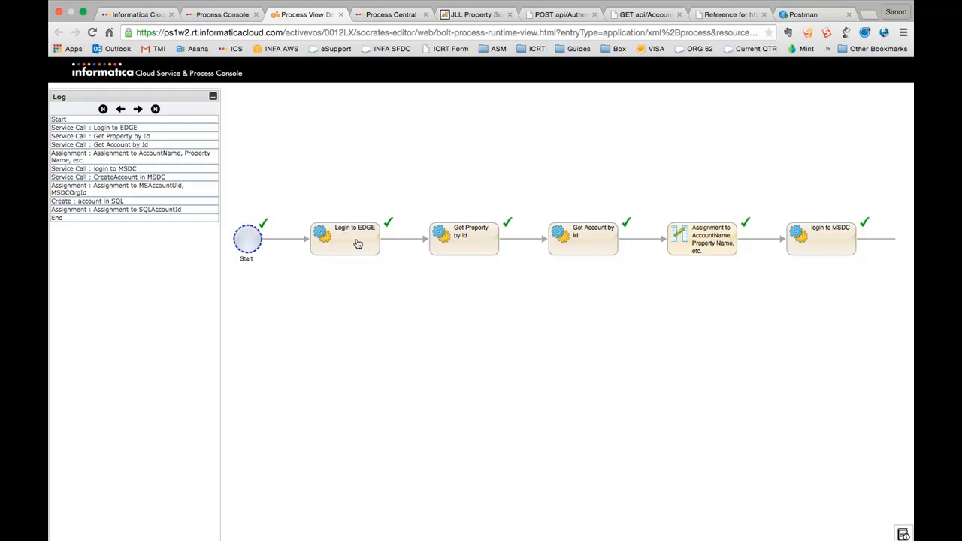
drag(446, 198, 512, 202)
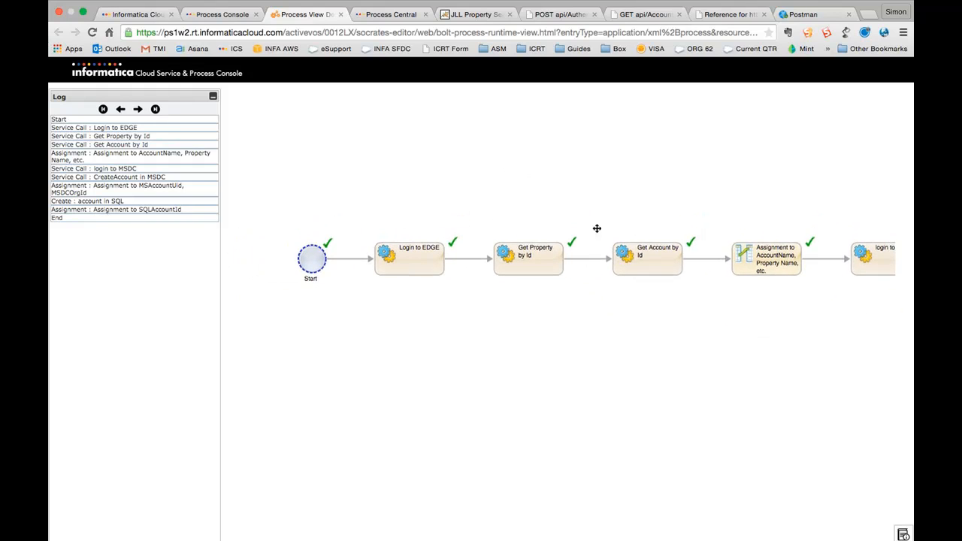
click(398, 276)
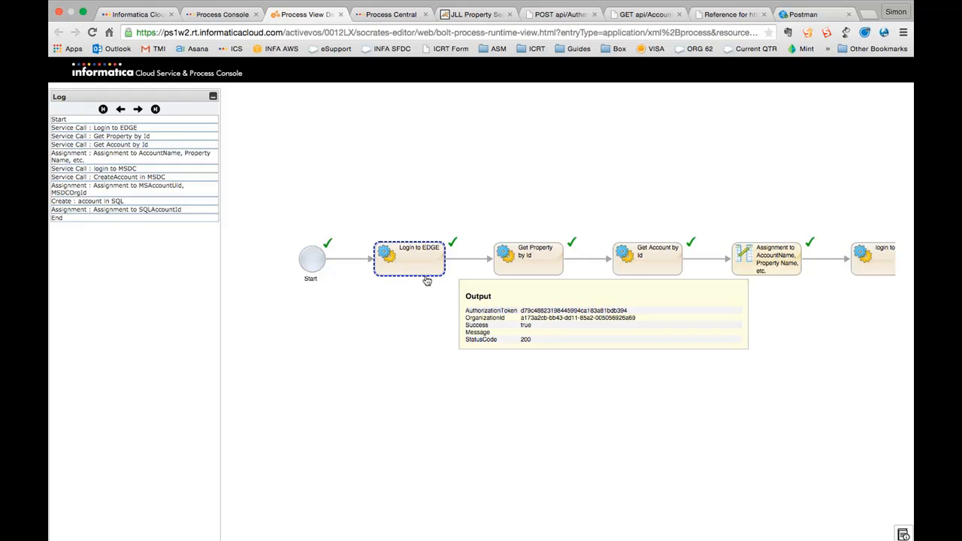
click(533, 254)
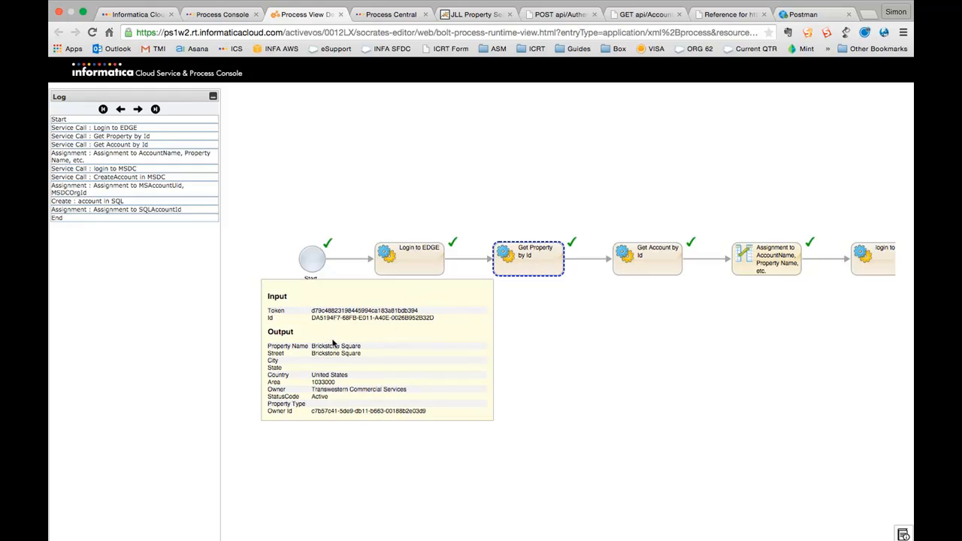
click(642, 257)
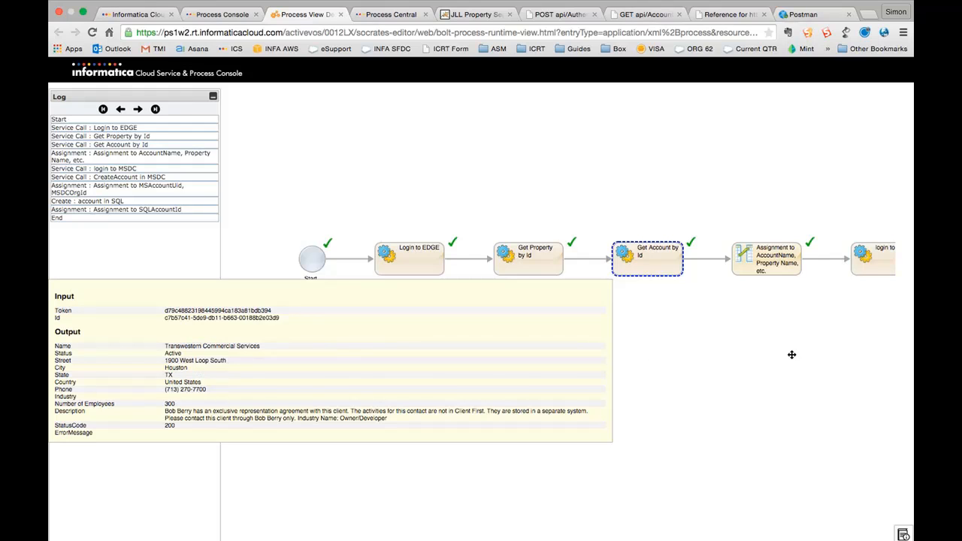
Step: Examine the input and output data of the login to MSDC and CreateAccount in MSDC steps
drag(790, 352, 522, 328)
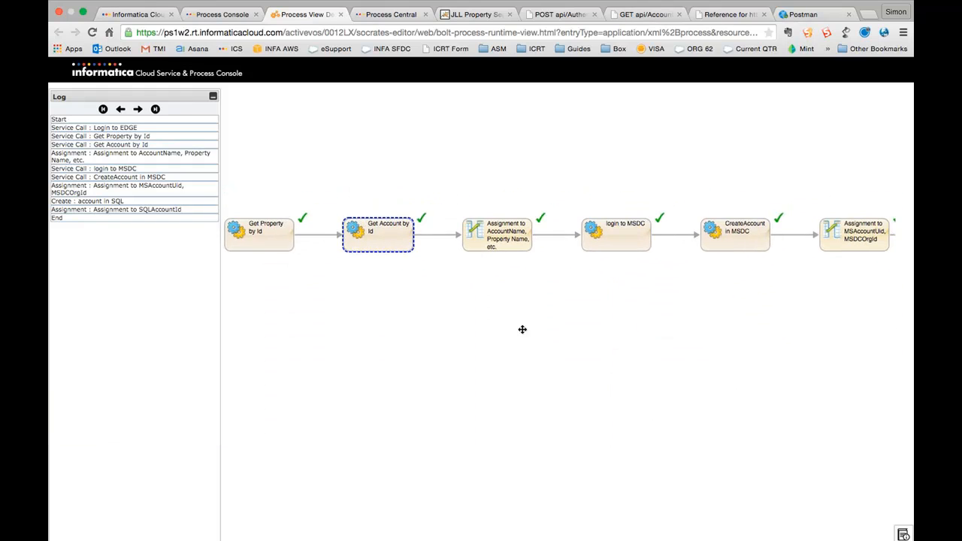
click(621, 245)
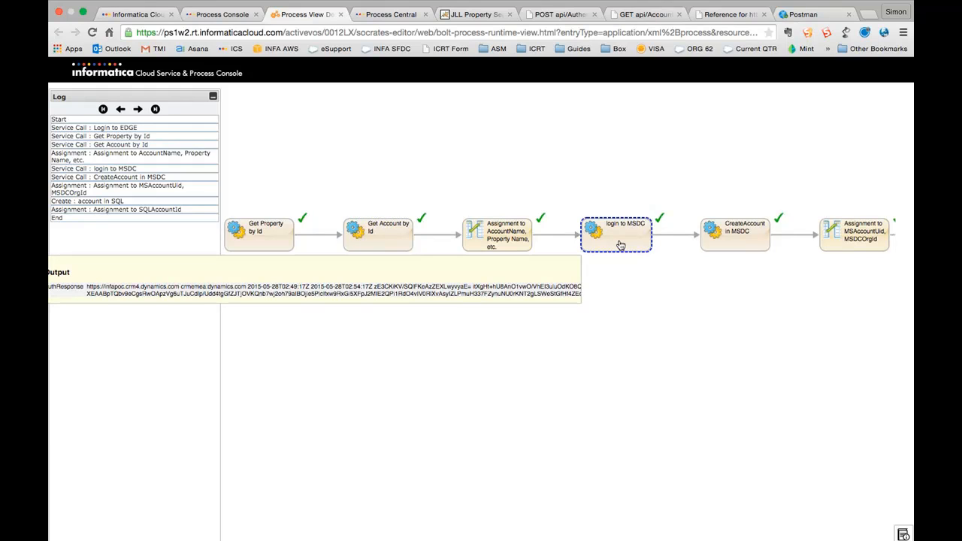
click(673, 296)
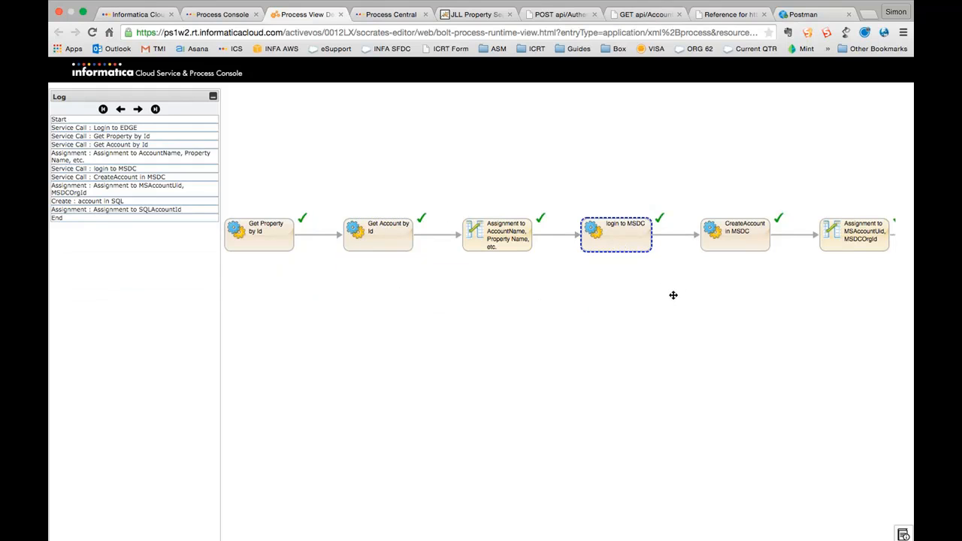
drag(607, 328, 556, 292)
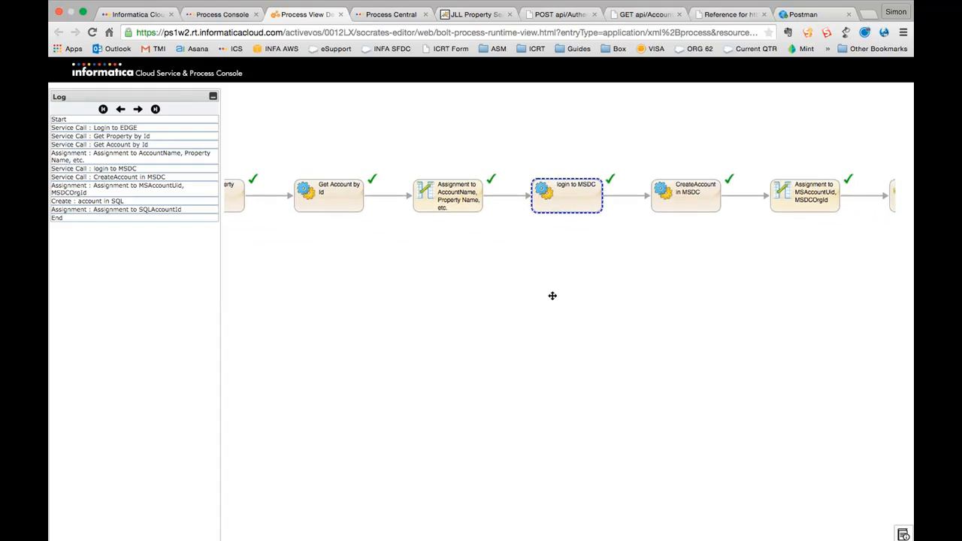
click(587, 213)
click(704, 212)
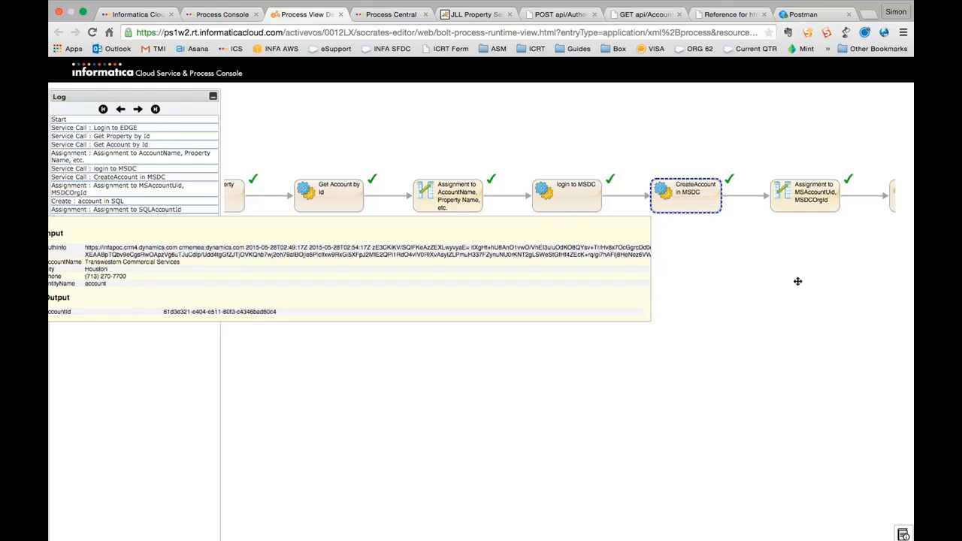
Step: Examine the data of the remaining run steps, from the MSAccountUid assignment through account in SQL to End
drag(799, 281, 573, 389)
click(590, 304)
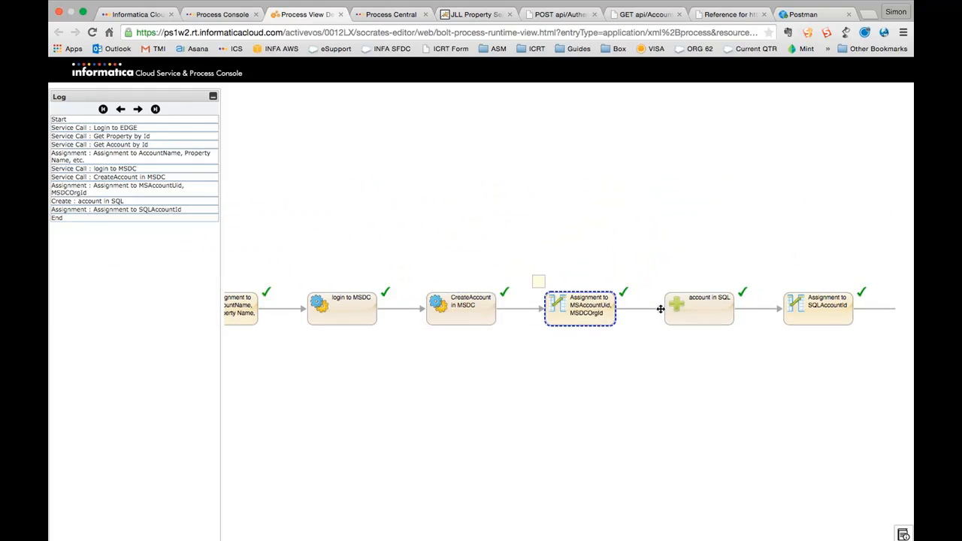
click(690, 312)
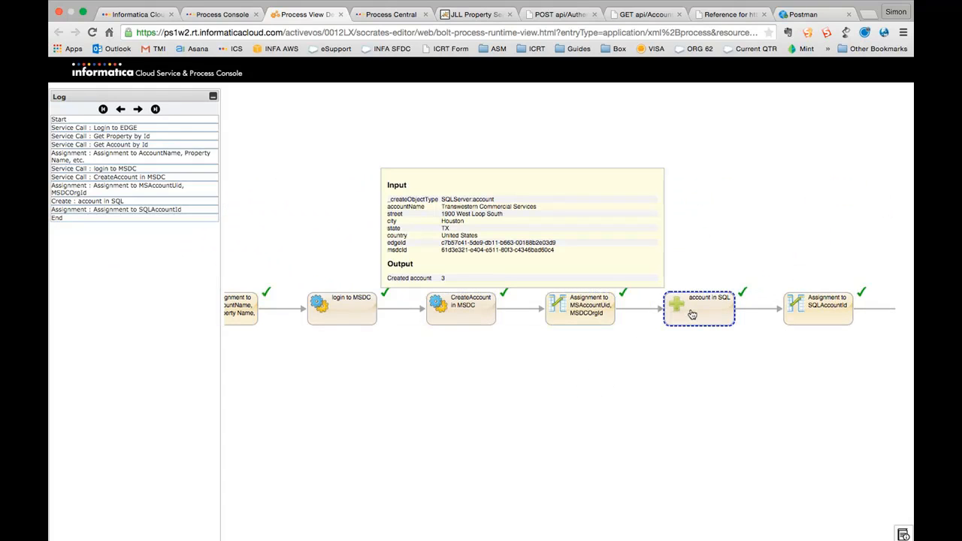
drag(749, 256, 576, 270)
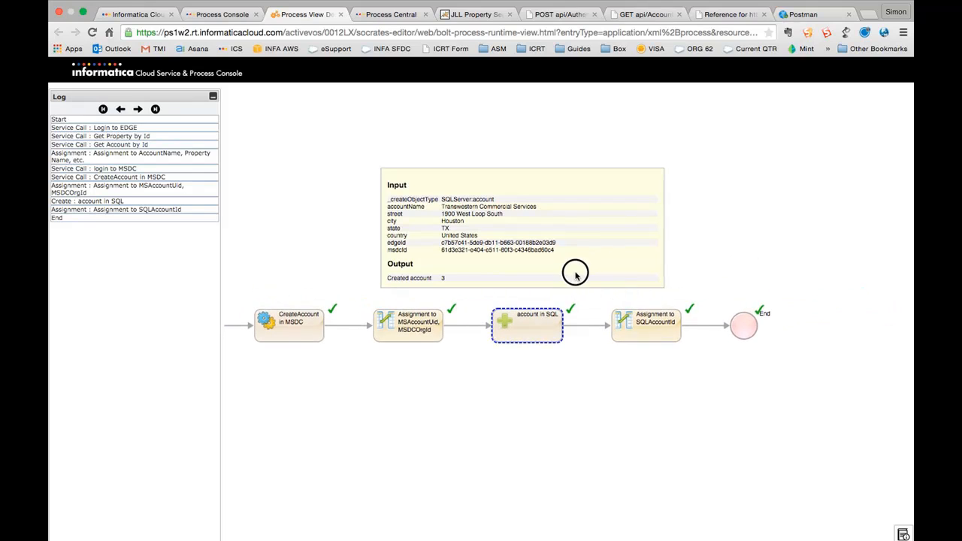
click(648, 331)
click(734, 326)
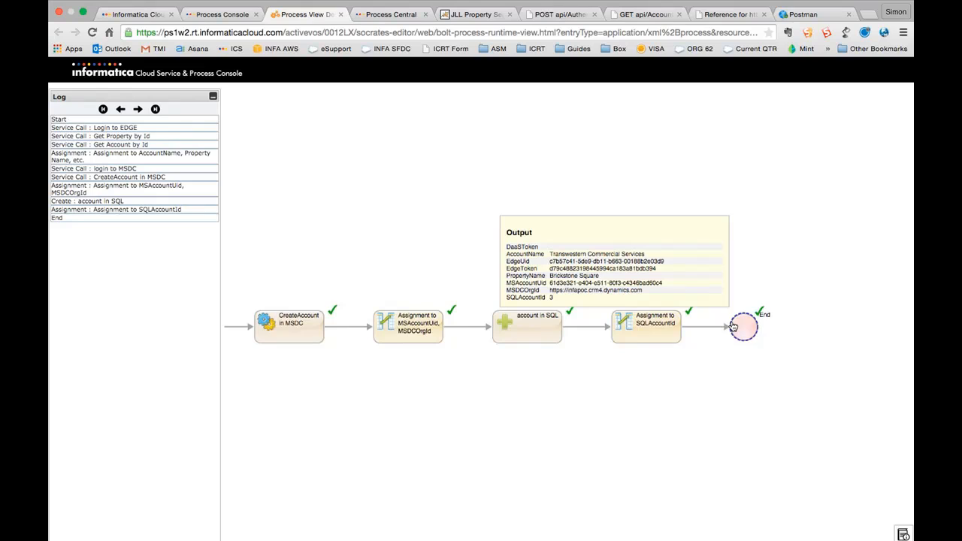
click(509, 131)
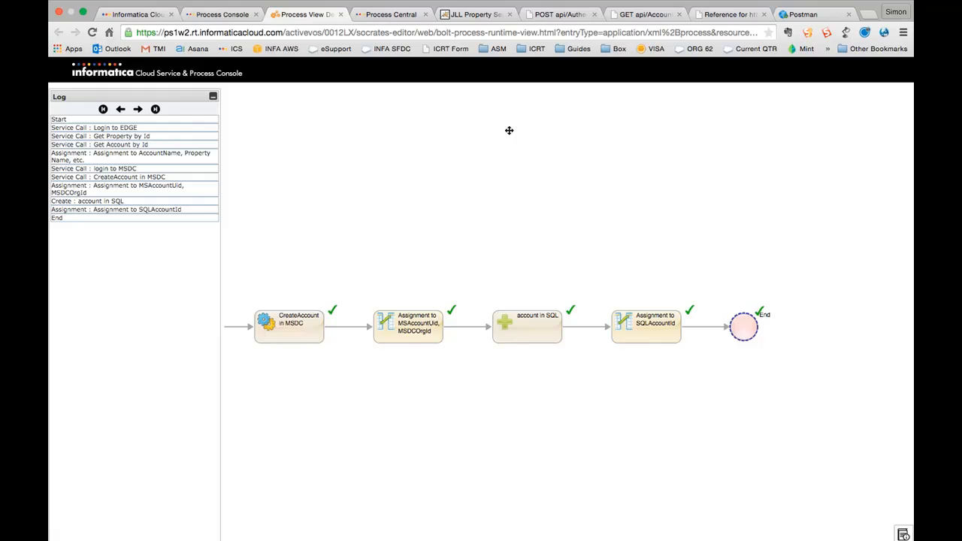
Step: Close the process run view and open the JLLCompositeAPI design in Process Central
click(214, 15)
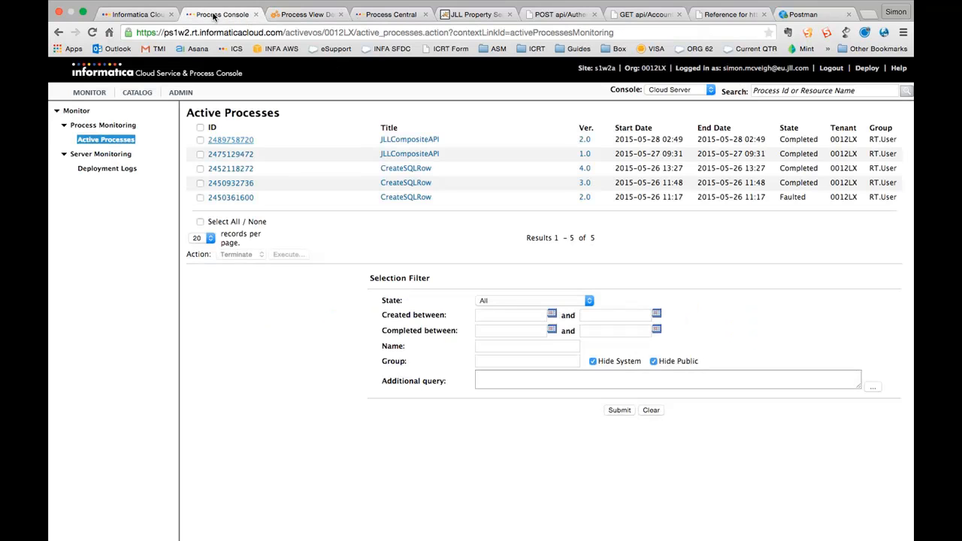
click(291, 15)
click(340, 15)
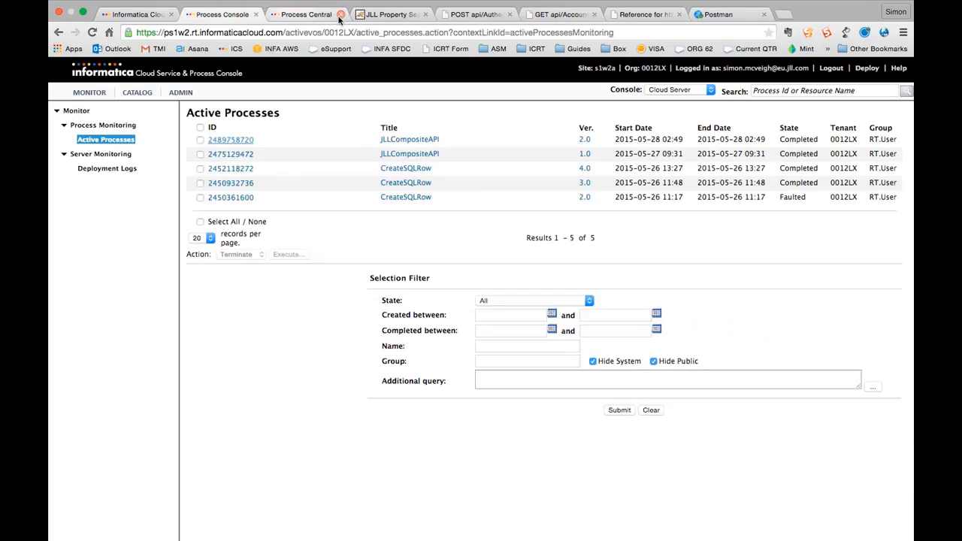
click(285, 15)
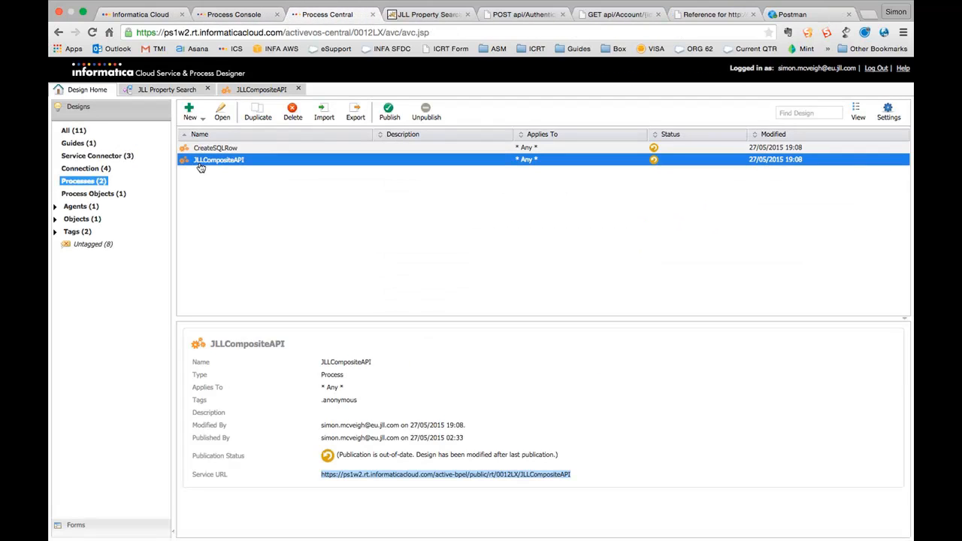
click(264, 89)
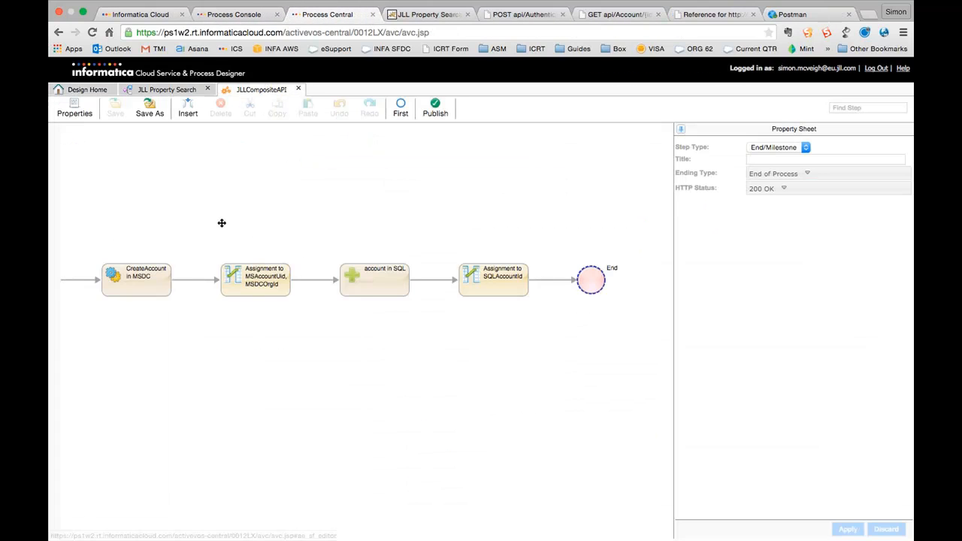
Step: Insert an empty step between Login to EDGE and Get Property by Id in the JLLCompositeAPI process
drag(222, 222, 490, 213)
drag(217, 218, 482, 248)
drag(134, 251, 389, 240)
click(339, 304)
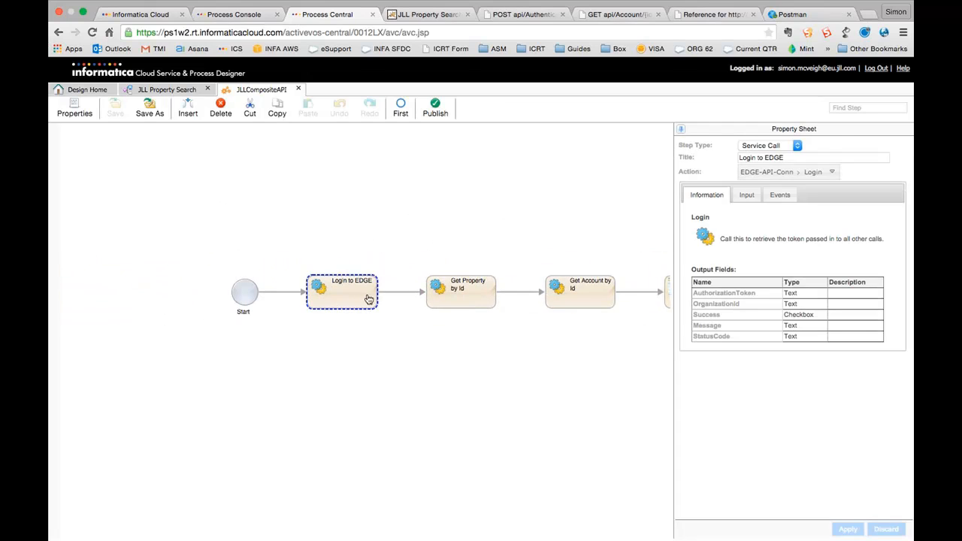
click(388, 293)
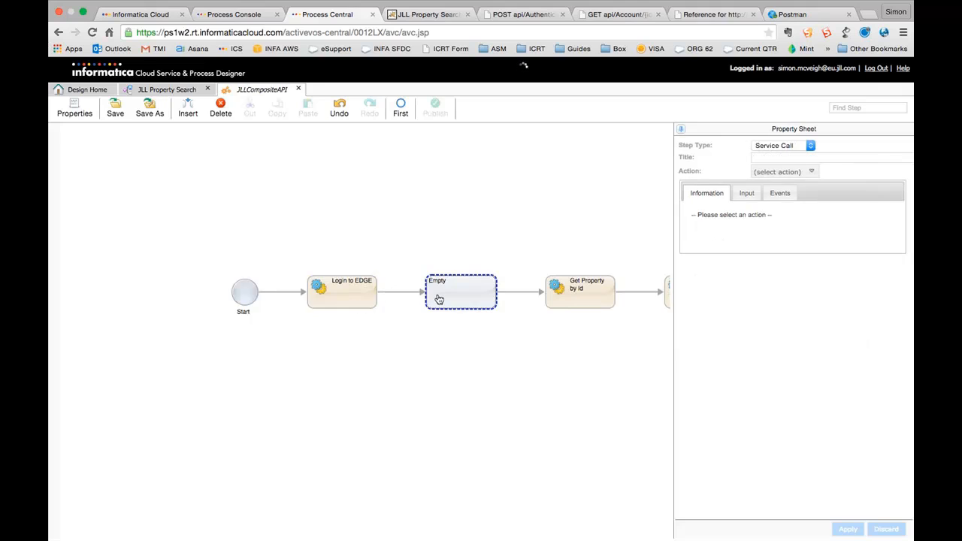
click(770, 149)
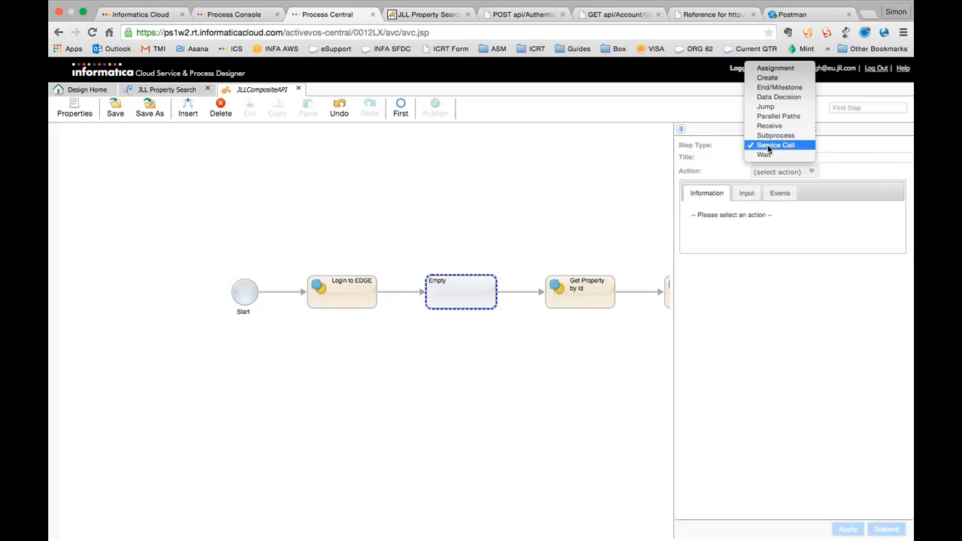
click(767, 98)
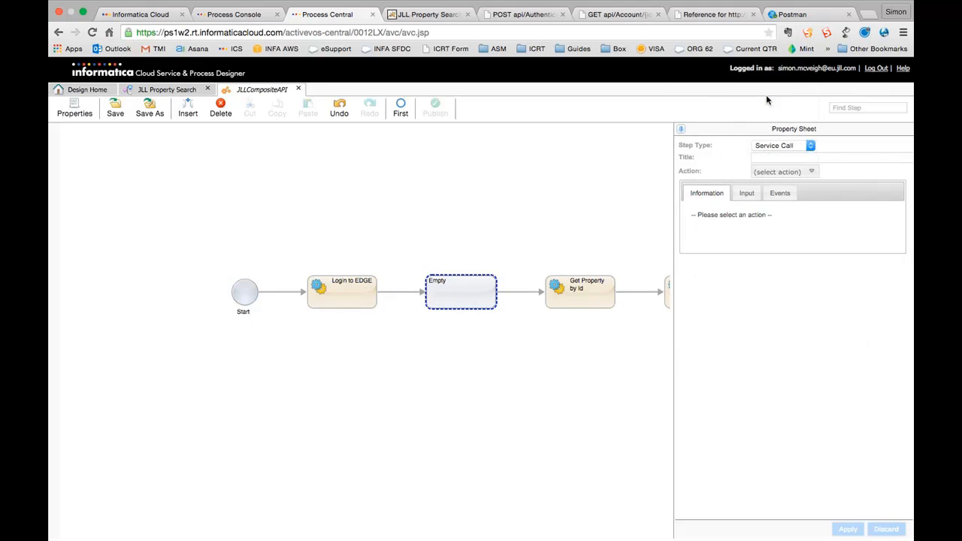
click(755, 179)
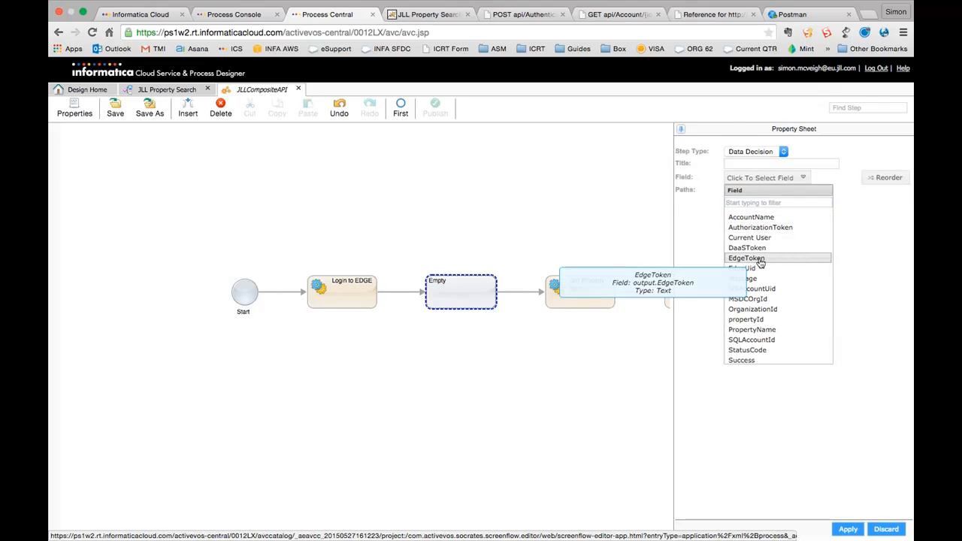
scroll(761, 301, down, 2)
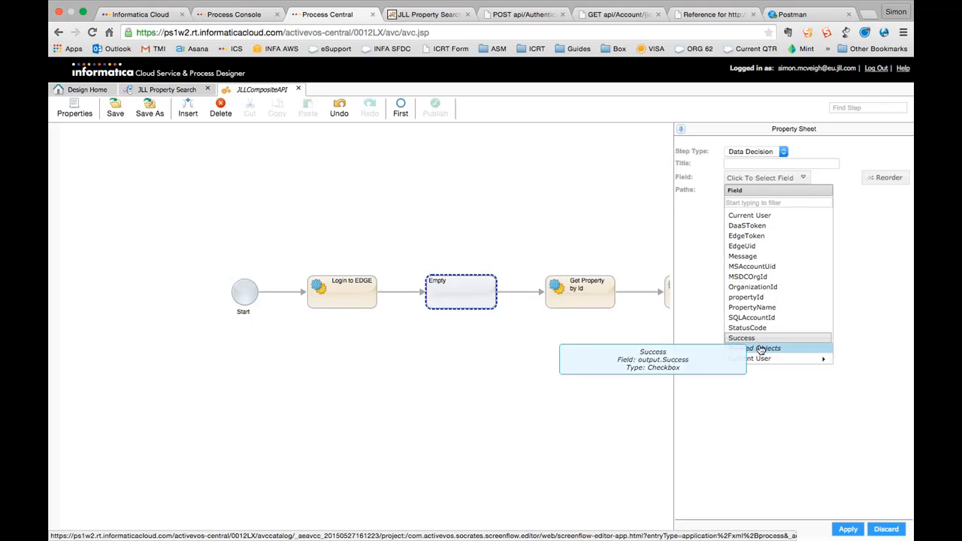
click(755, 408)
click(348, 308)
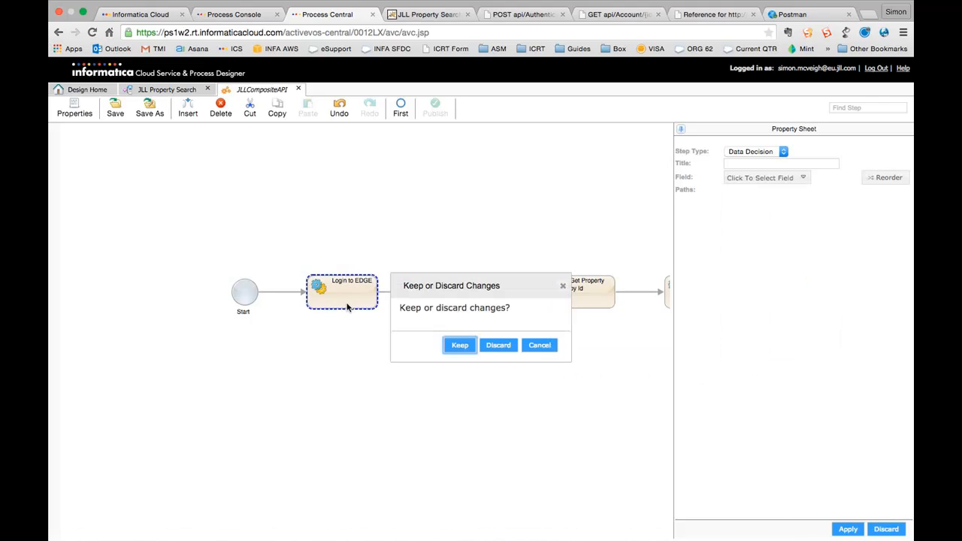
click(497, 346)
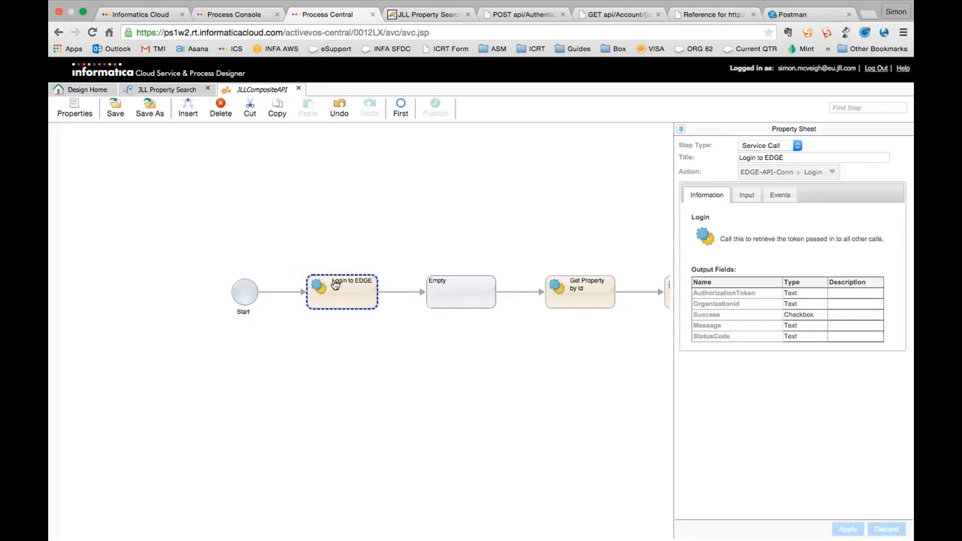
Step: Check the Login to EDGE output fields and make the empty step after it a Data Decision on the Success field
double_click(717, 293)
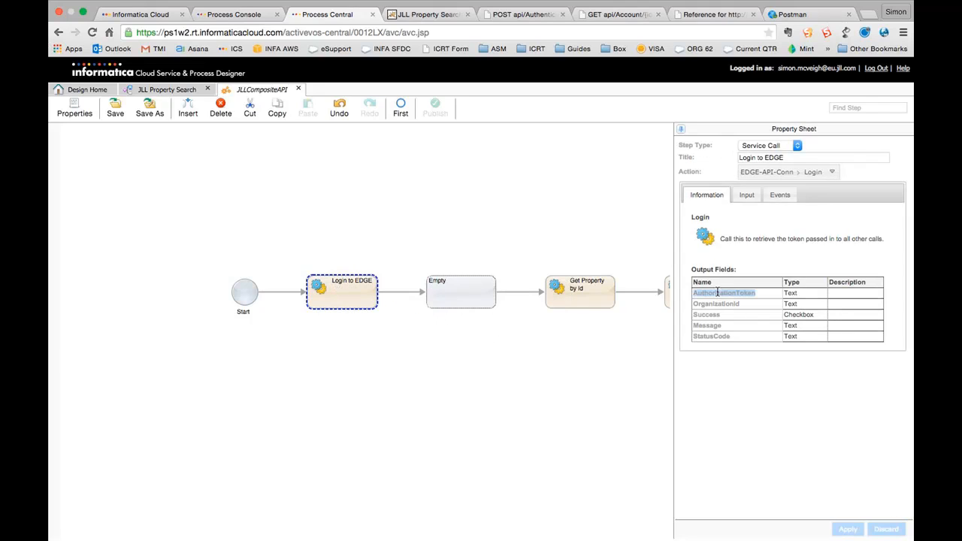
double_click(711, 314)
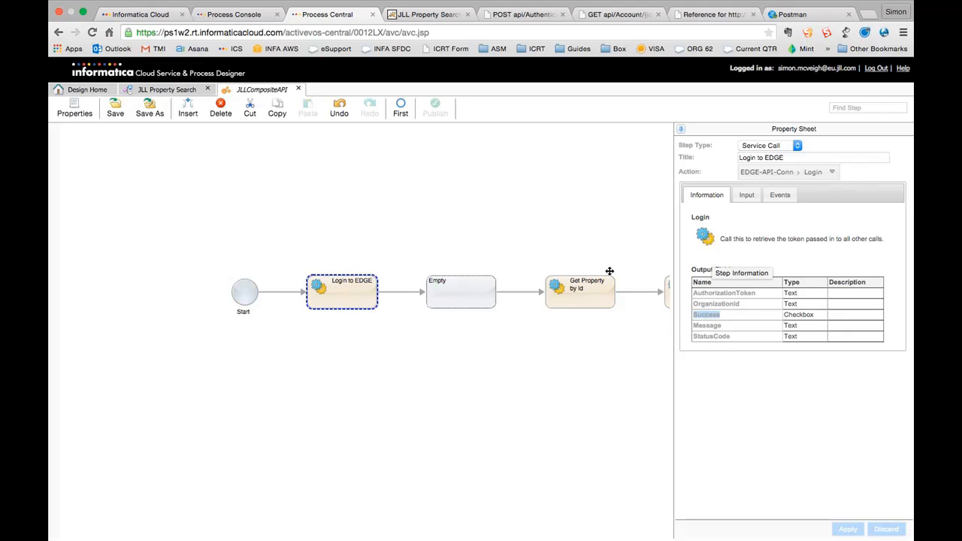
click(466, 301)
click(777, 148)
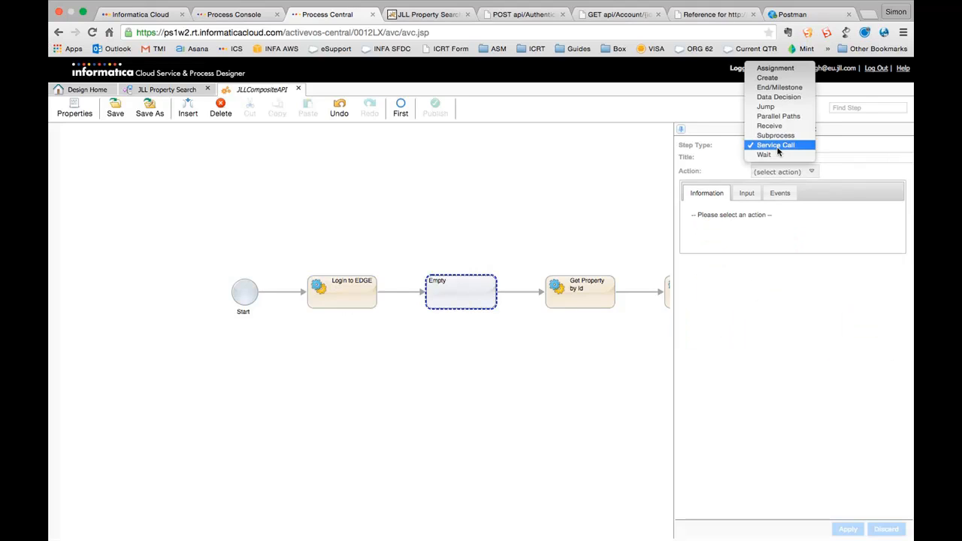
click(776, 100)
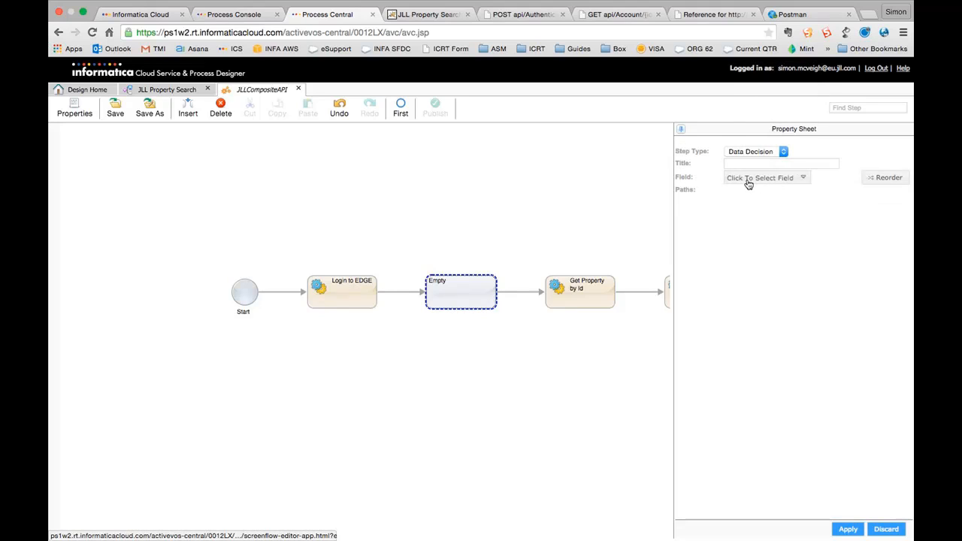
click(748, 181)
click(752, 360)
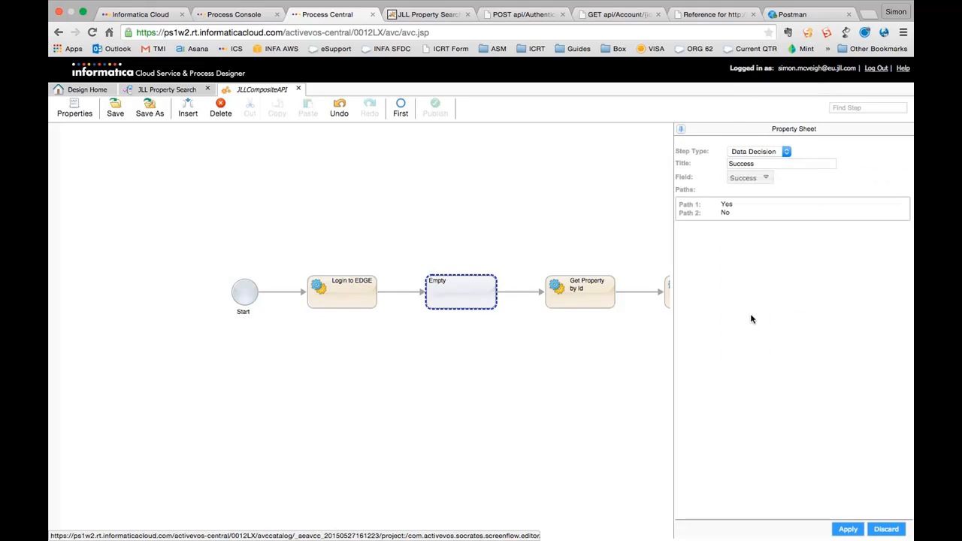
click(848, 530)
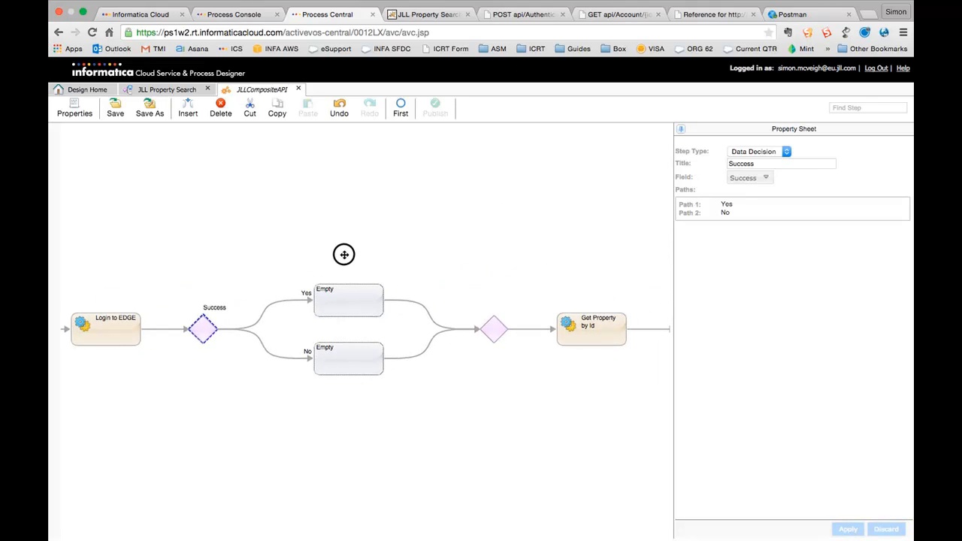
Step: Delete the empty step on the Success decision's Yes path and select the empty step on its No path
click(354, 311)
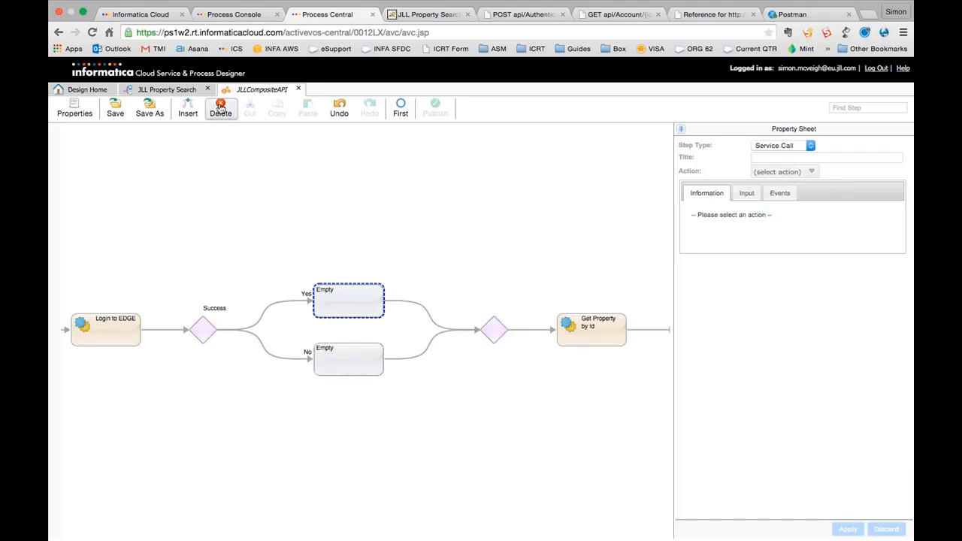
click(221, 107)
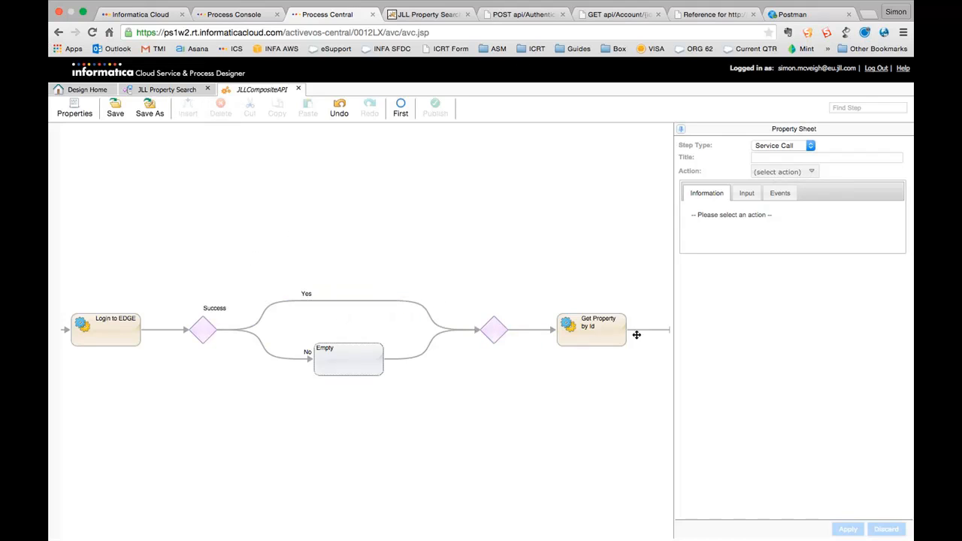
click(354, 365)
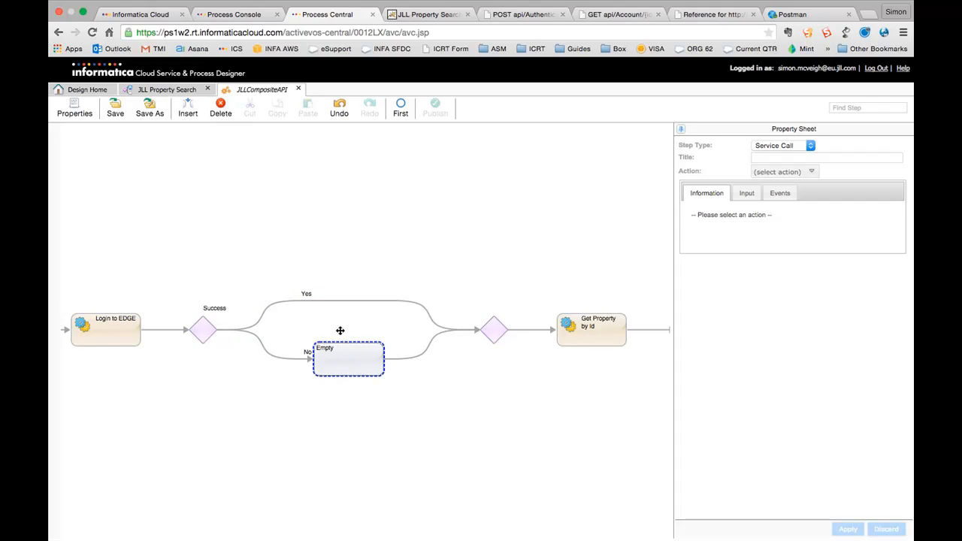
click(789, 149)
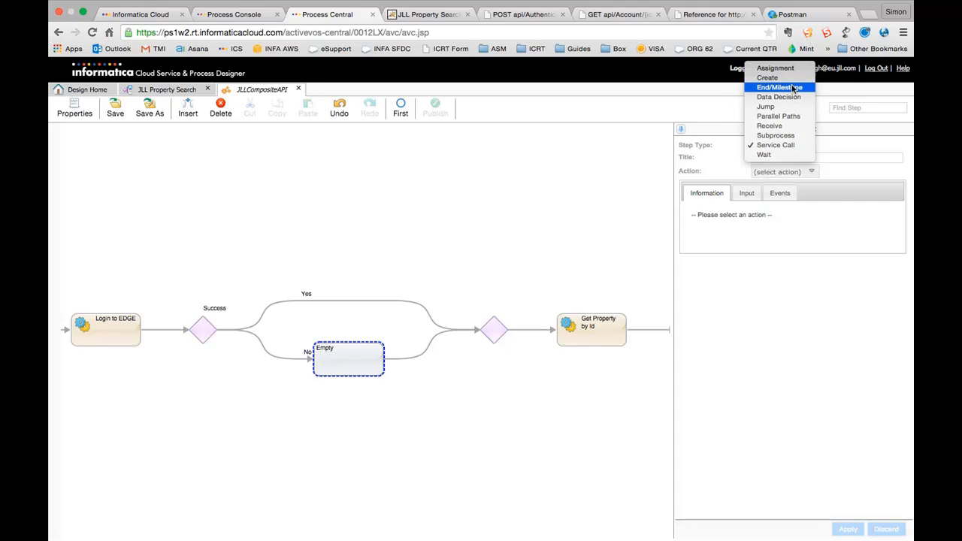
click(786, 145)
click(777, 148)
click(713, 125)
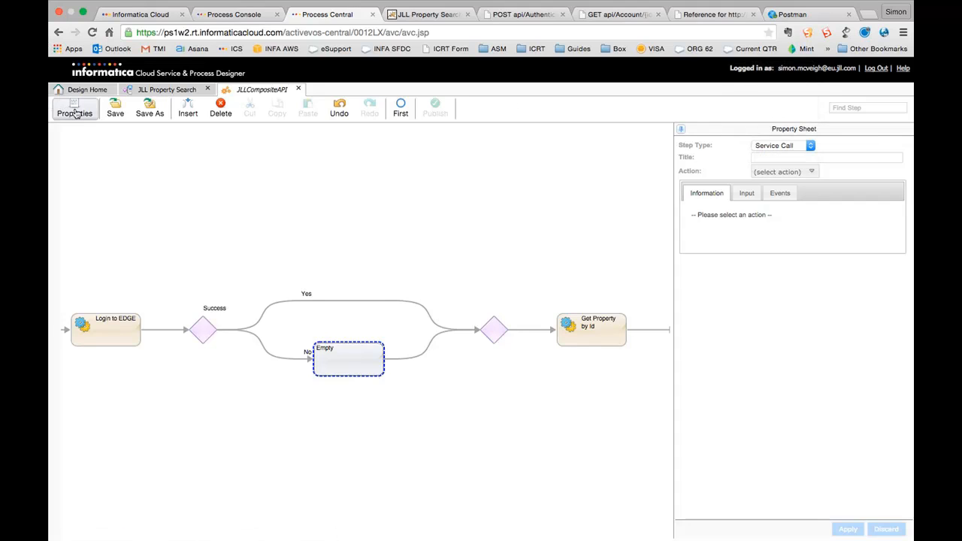
Step: Add an output field named ErrorMessage to the process properties
click(75, 109)
click(397, 233)
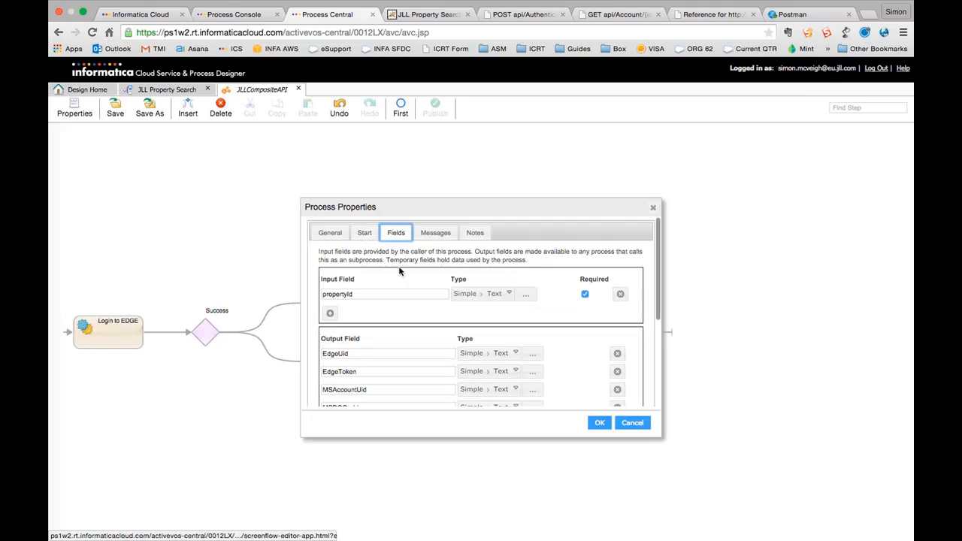
scroll(419, 368, down, 3)
scroll(420, 368, down, 1)
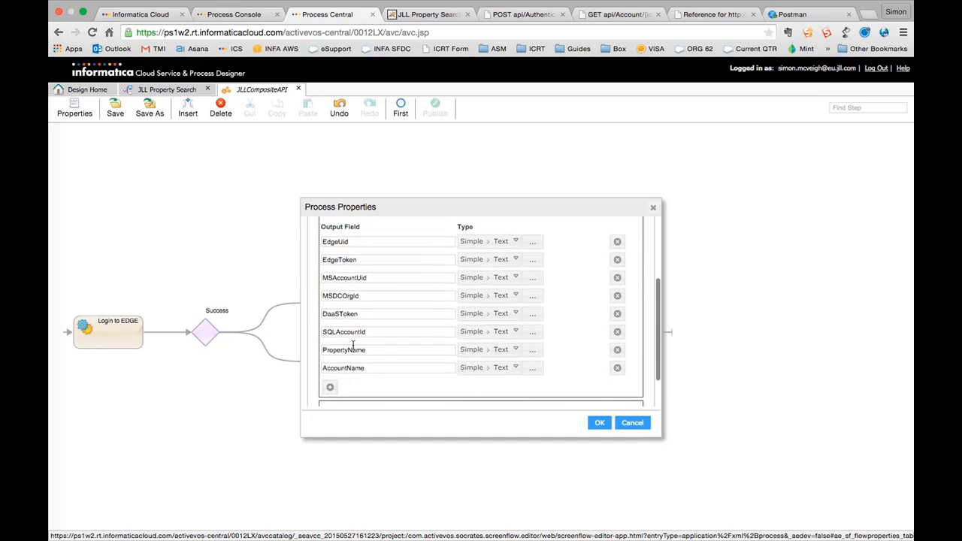
click(329, 387)
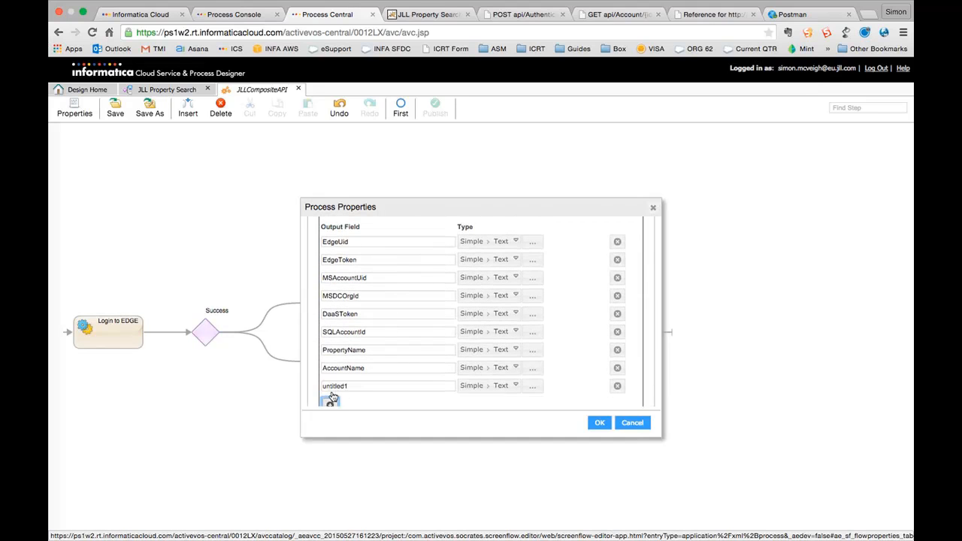
click(333, 386)
text(ErrorMessage)
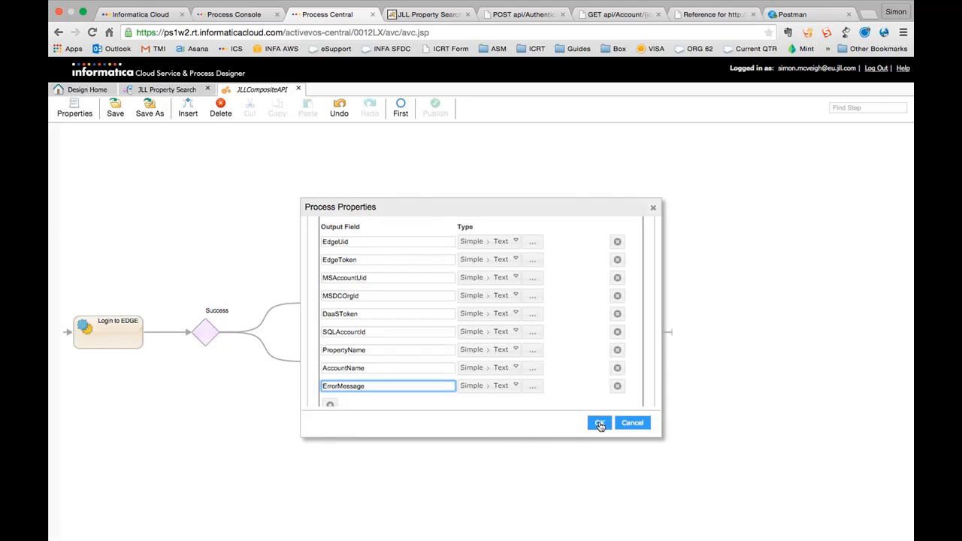
click(599, 422)
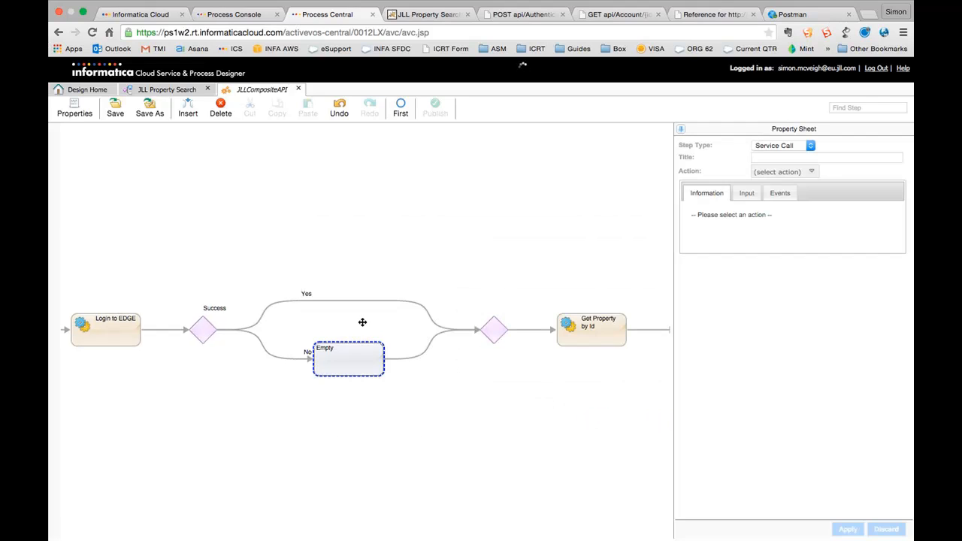
Step: Make the No path's empty step an Assignment that sets ErrorMessage to the content "EDGE Login Failed"
click(799, 147)
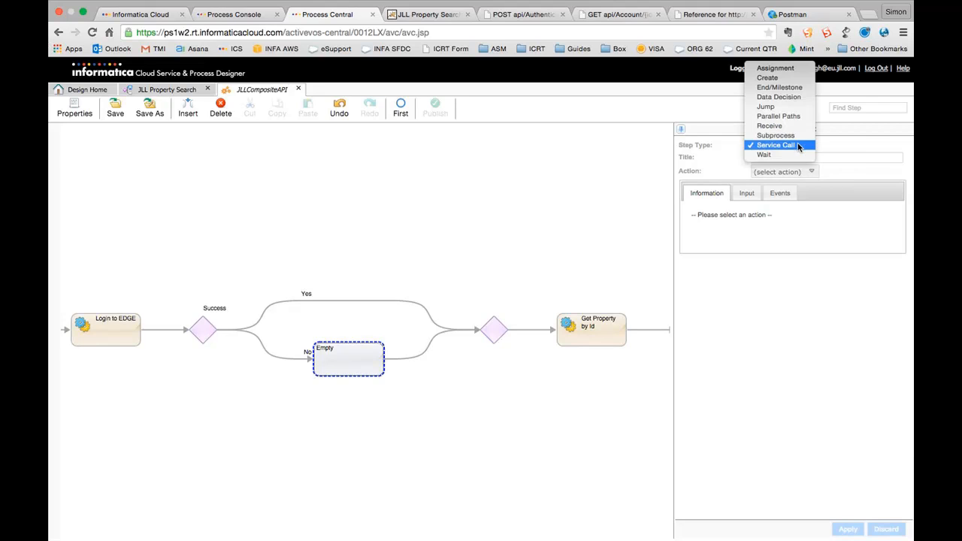
click(778, 69)
click(713, 224)
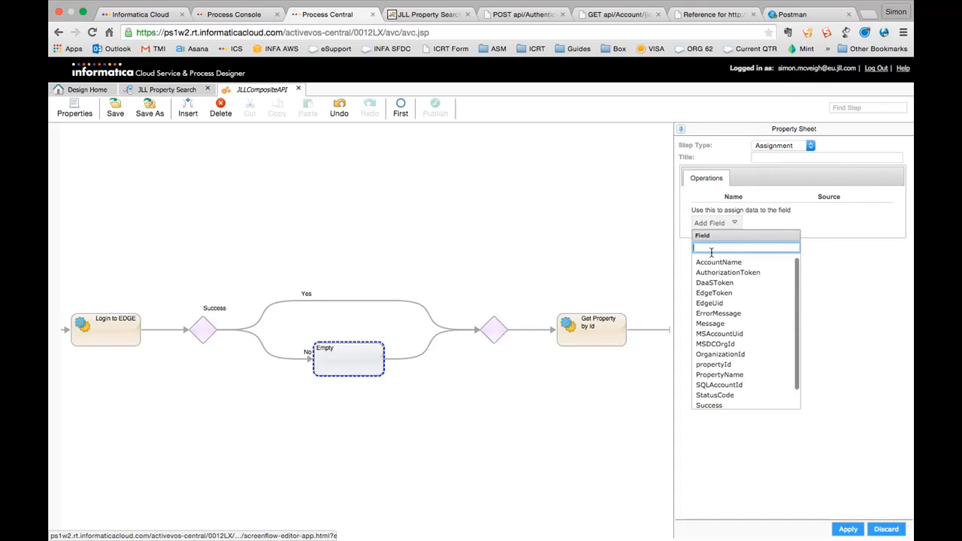
scroll(718, 340, down, 2)
click(713, 301)
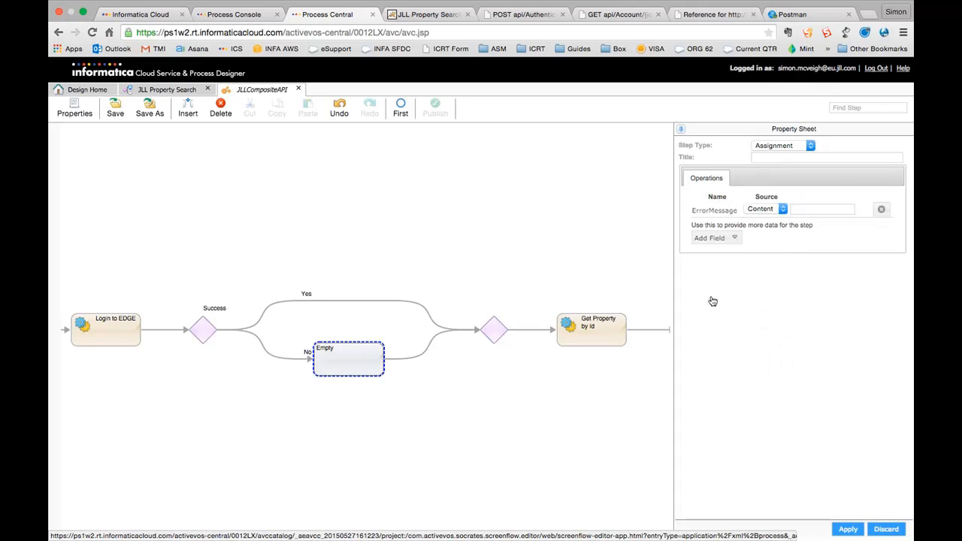
click(809, 210)
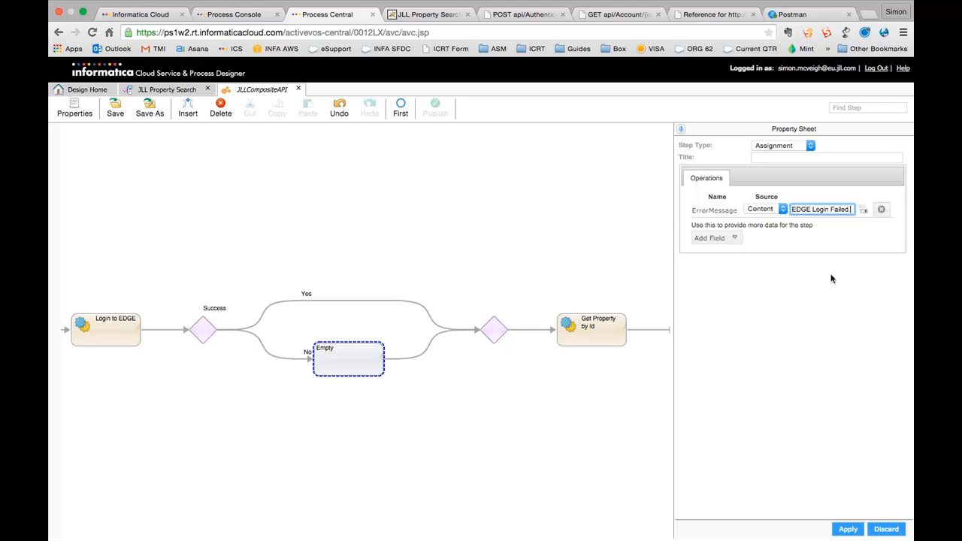
click(848, 530)
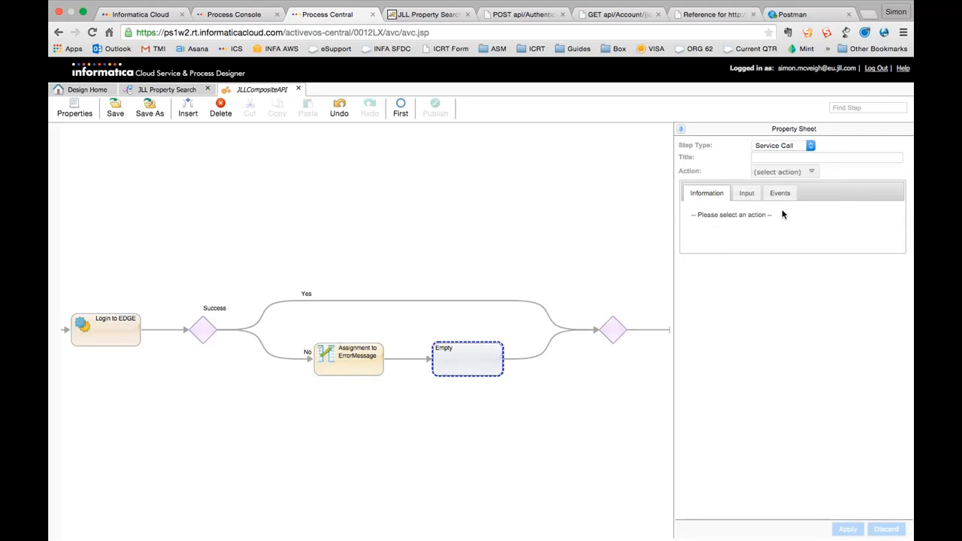
Step: Make the empty step after the ErrorMessage assignment an End/Milestone with ending type End of Process and HTTP status 401 Unauthorized
click(781, 149)
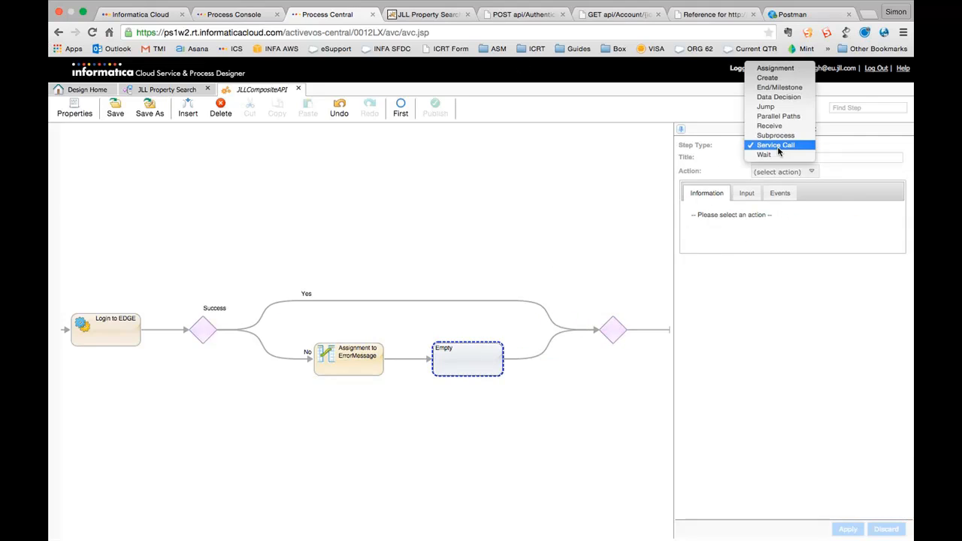
click(782, 88)
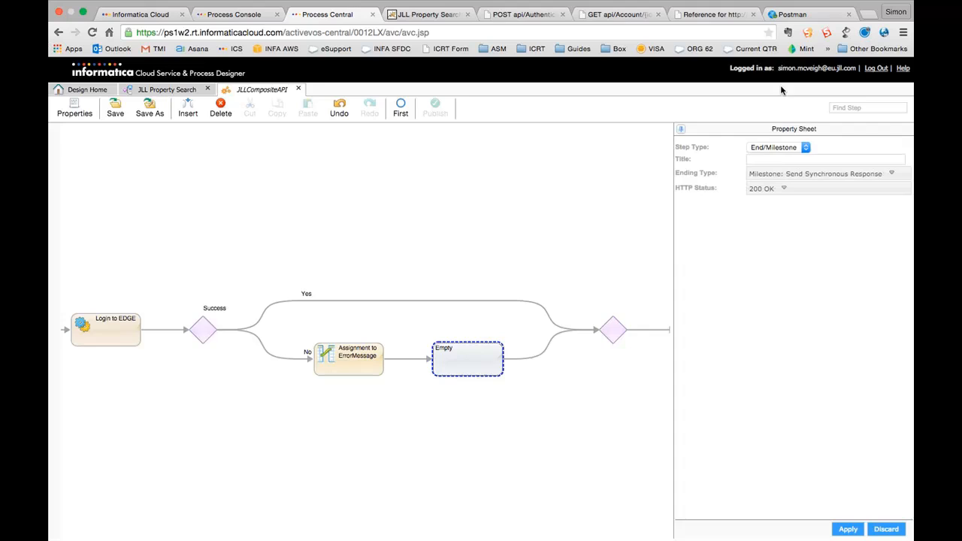
click(770, 160)
click(773, 176)
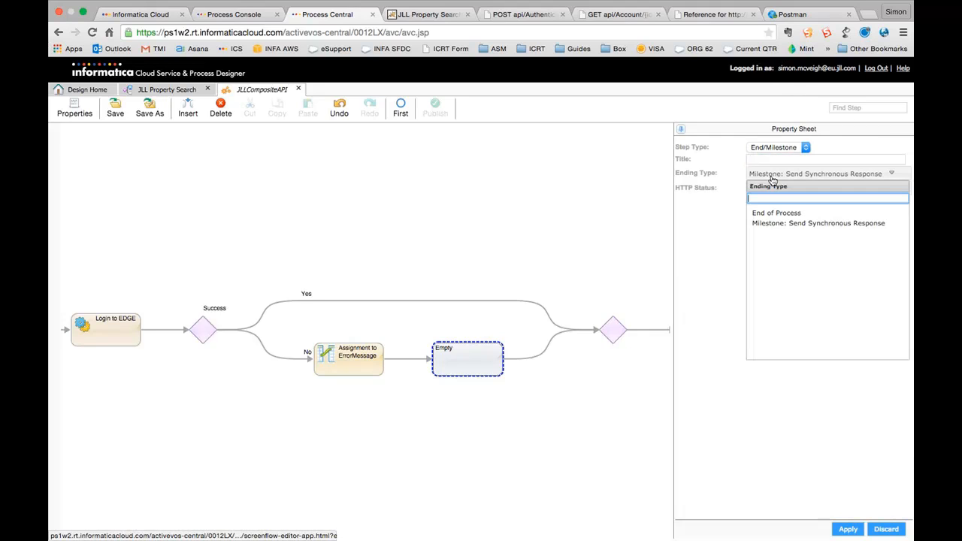
click(777, 214)
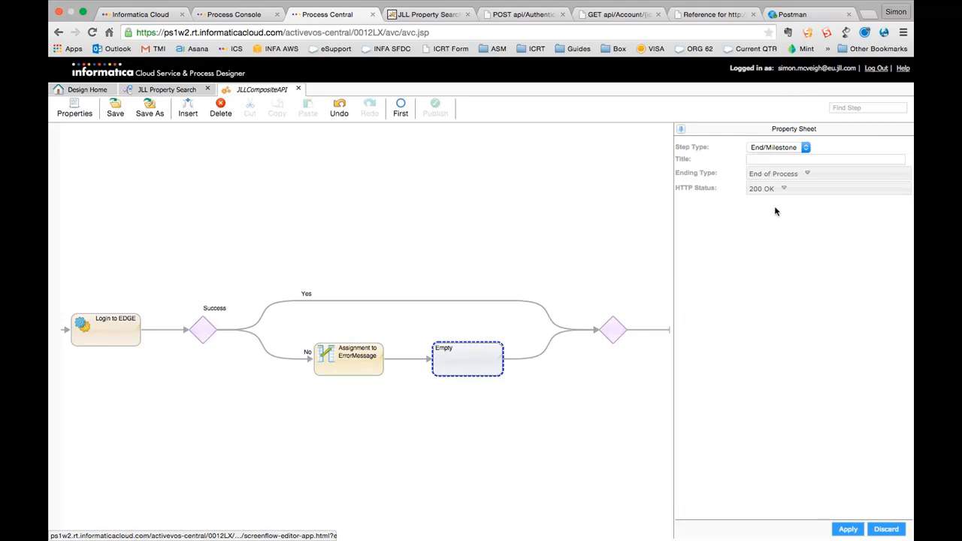
click(772, 189)
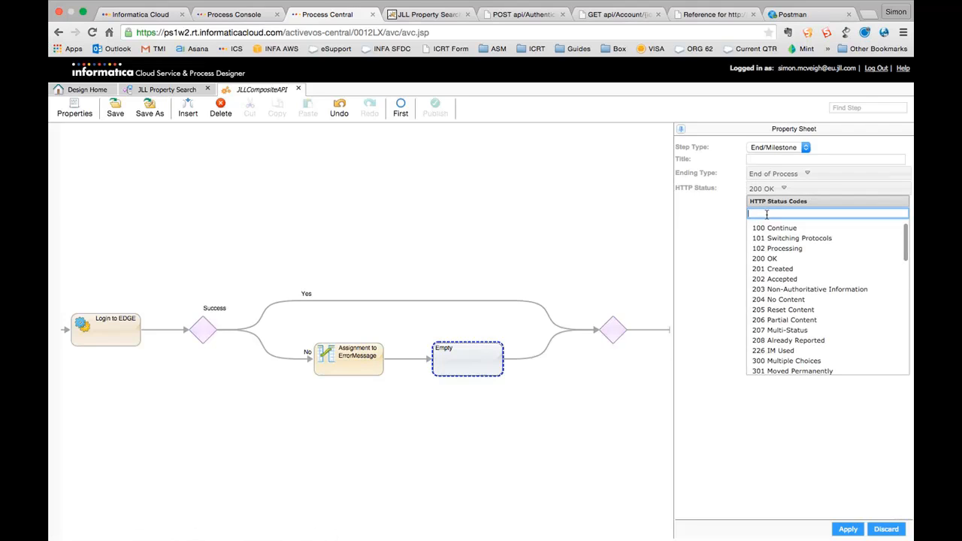
text(40)
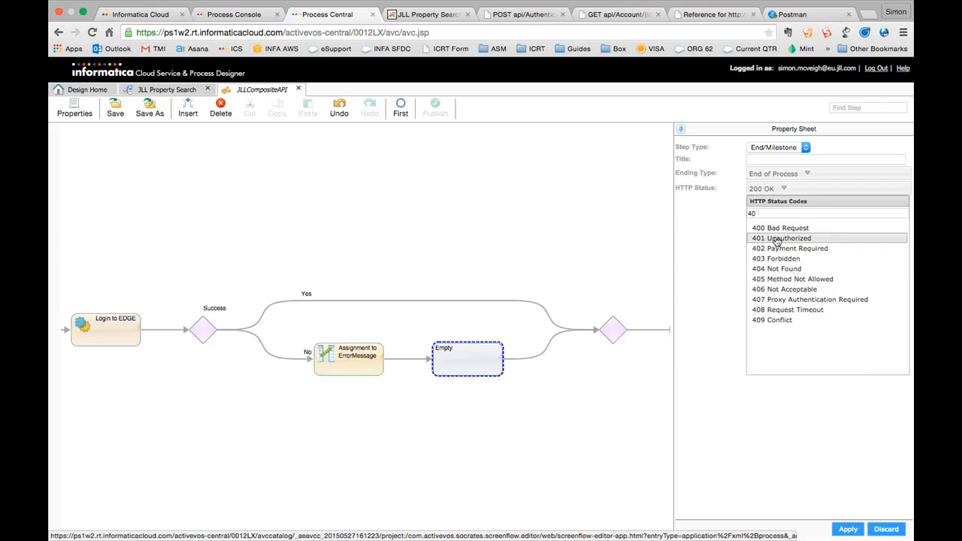
click(778, 239)
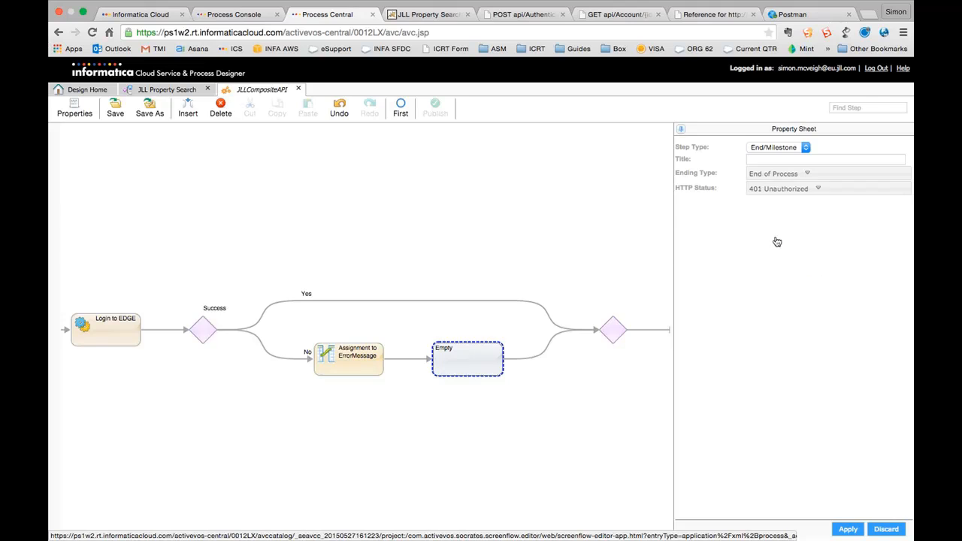
click(848, 530)
drag(559, 254, 467, 229)
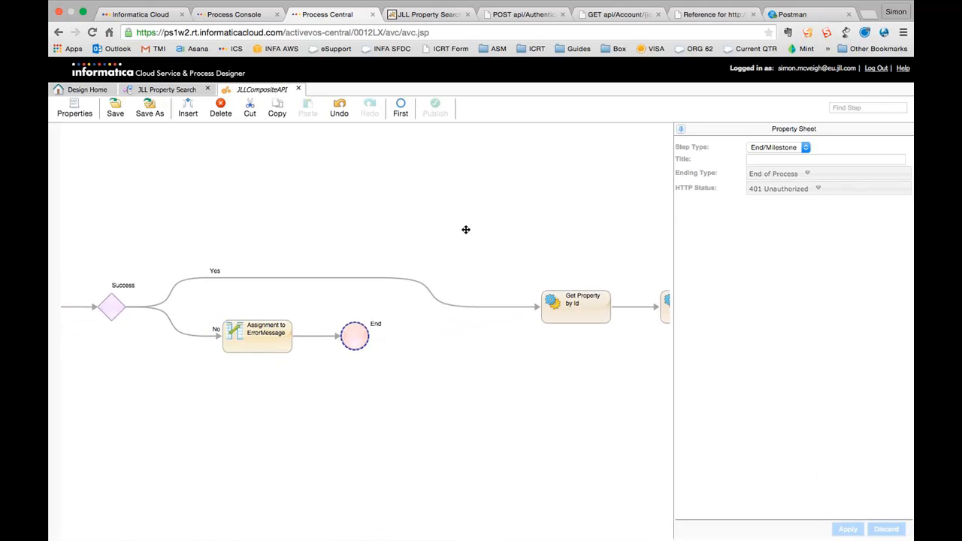
Step: Save and publish the JLLCompositeAPI process with its new login-failure path
click(115, 113)
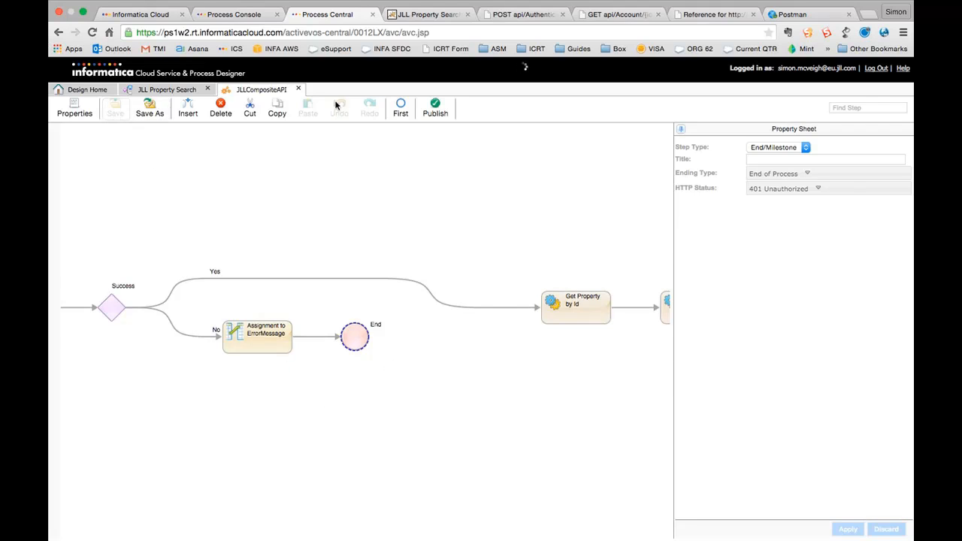
click(440, 115)
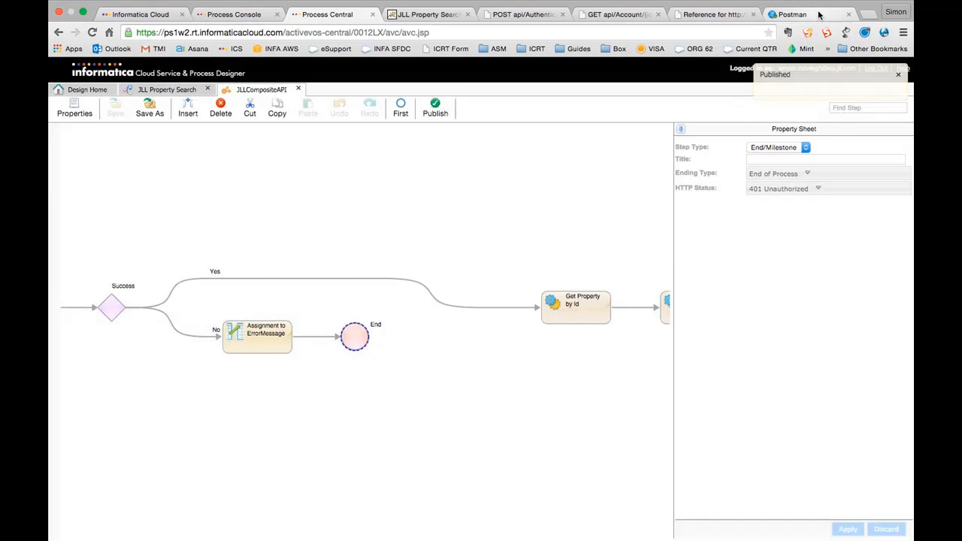
click(819, 15)
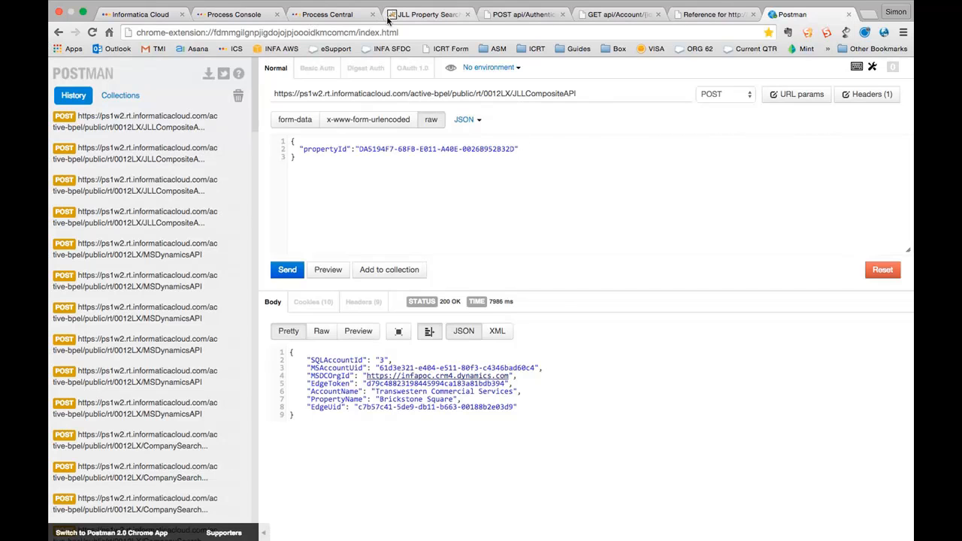
click(413, 16)
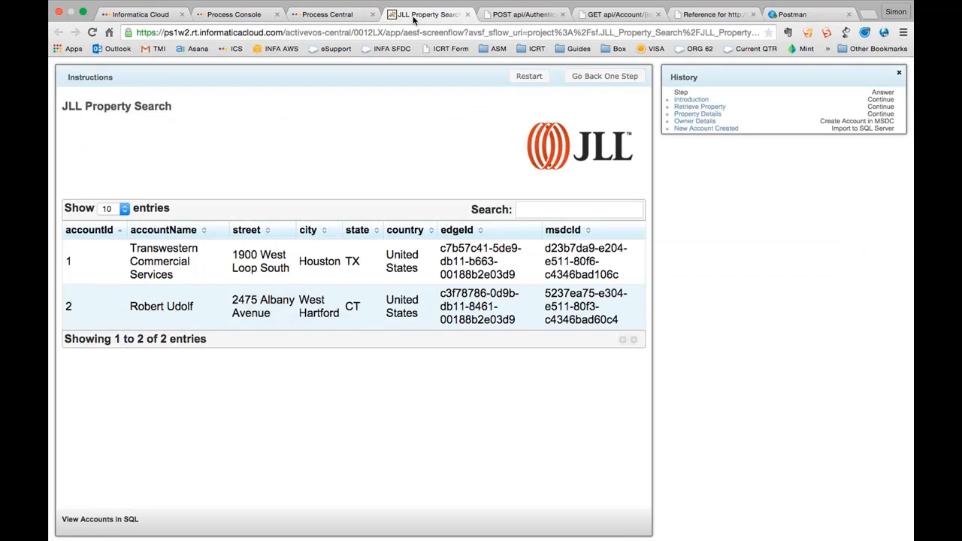
click(338, 21)
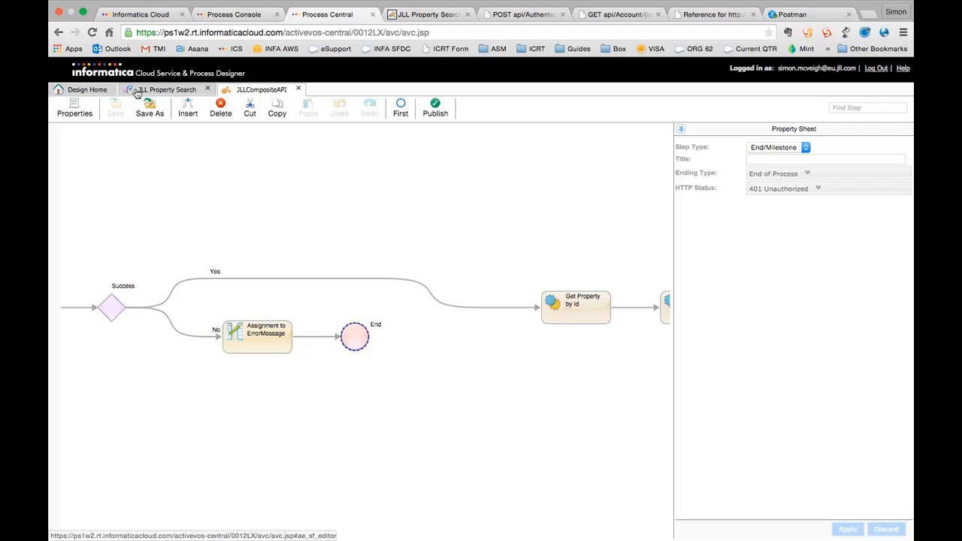
Step: Alter the password in the EDGE-API-Conn connection's properties, and save and publish the connection
click(75, 90)
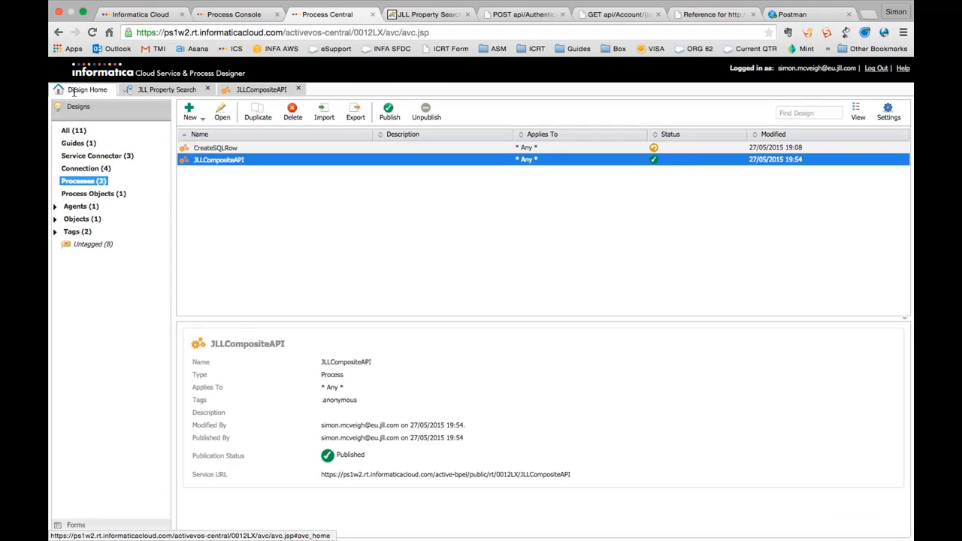
click(69, 169)
click(251, 161)
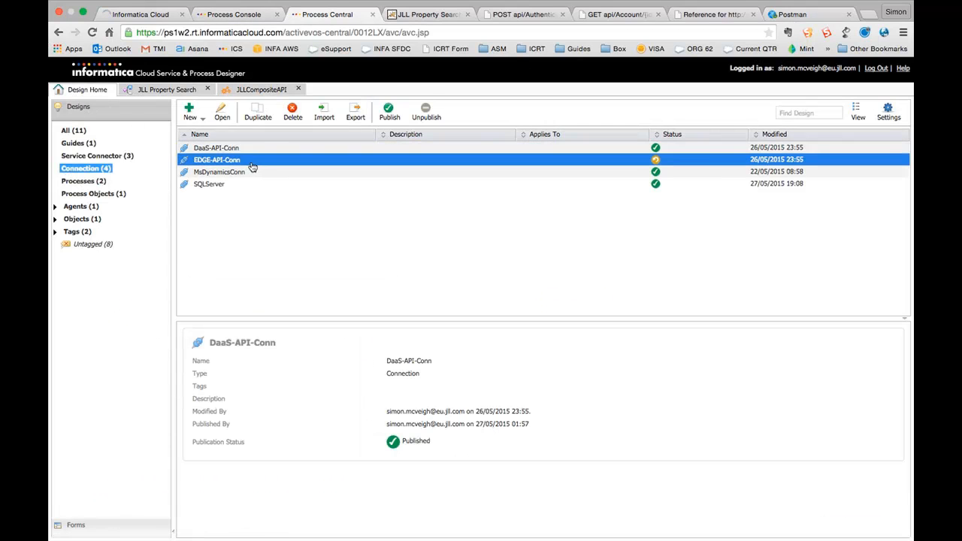
double_click(234, 160)
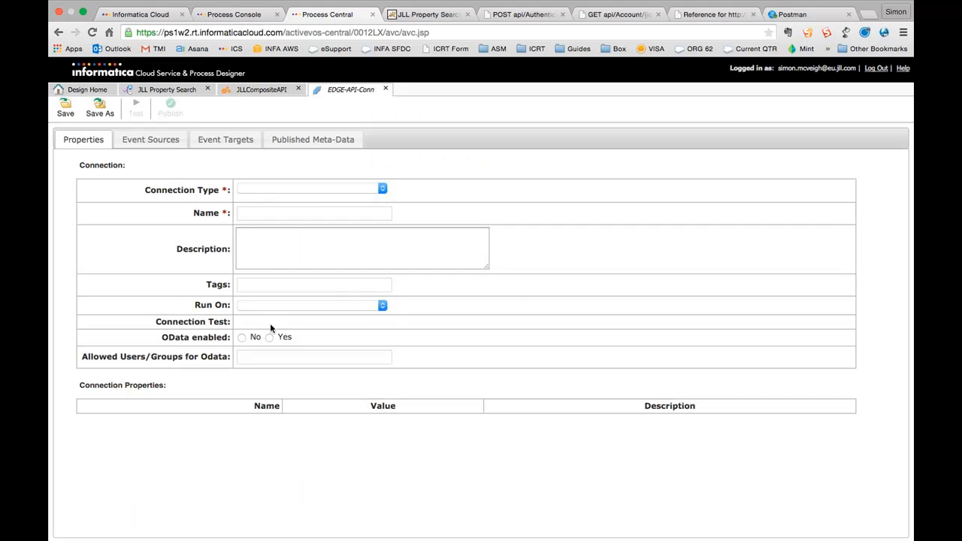
click(327, 432)
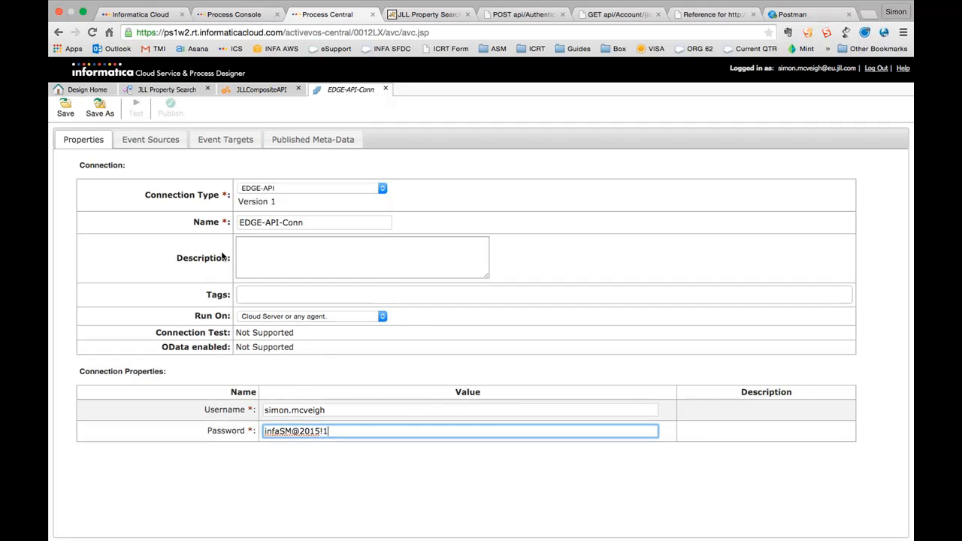
click(64, 105)
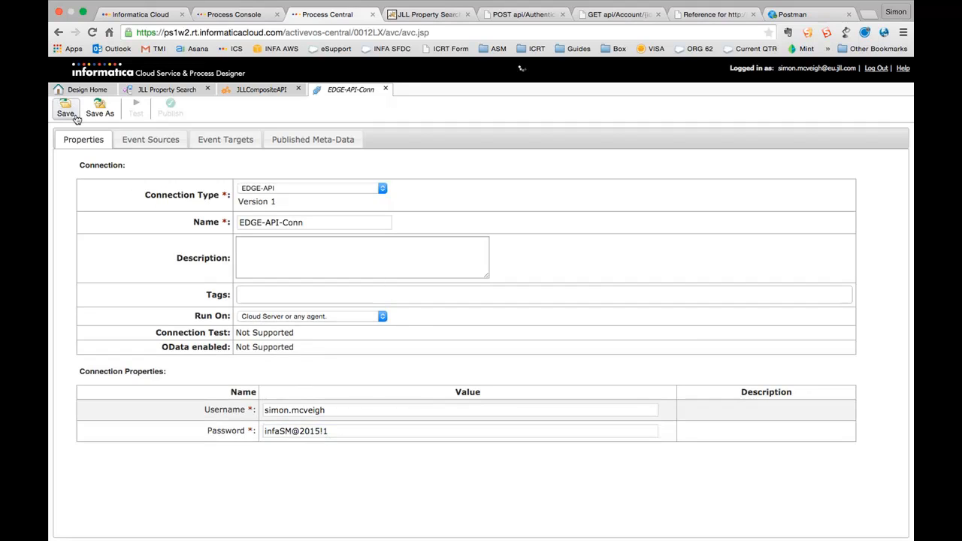
click(172, 113)
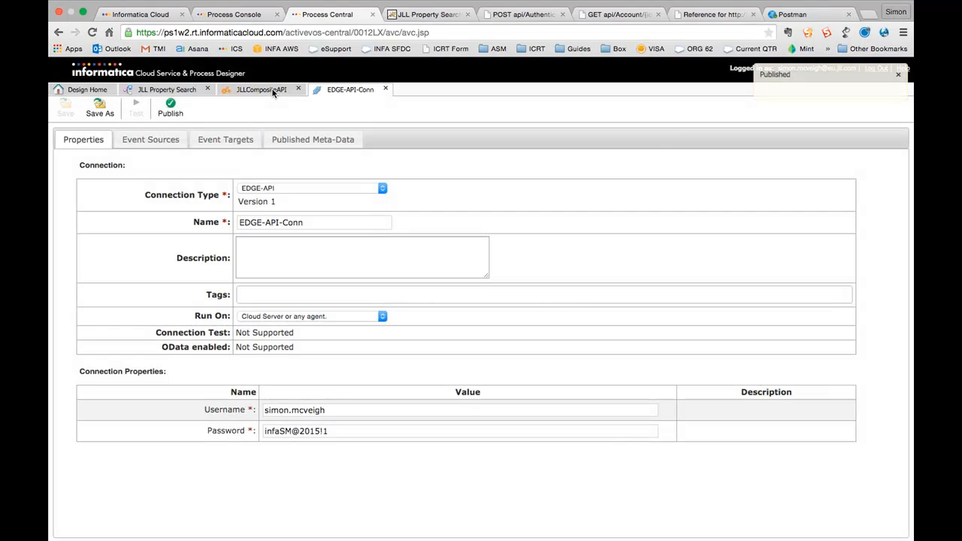
Step: Republish the JLLCompositeAPI process and send its POST request again from Postman
click(273, 90)
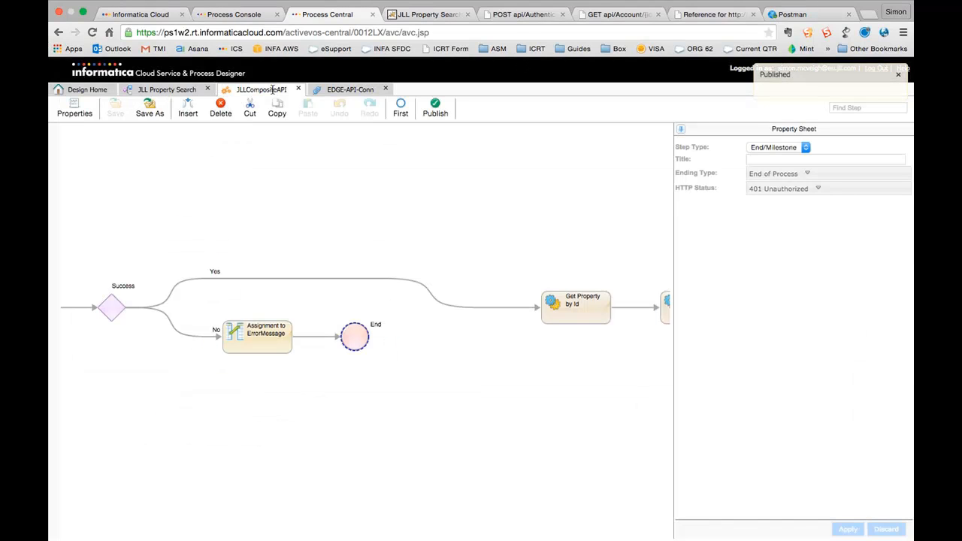
click(434, 110)
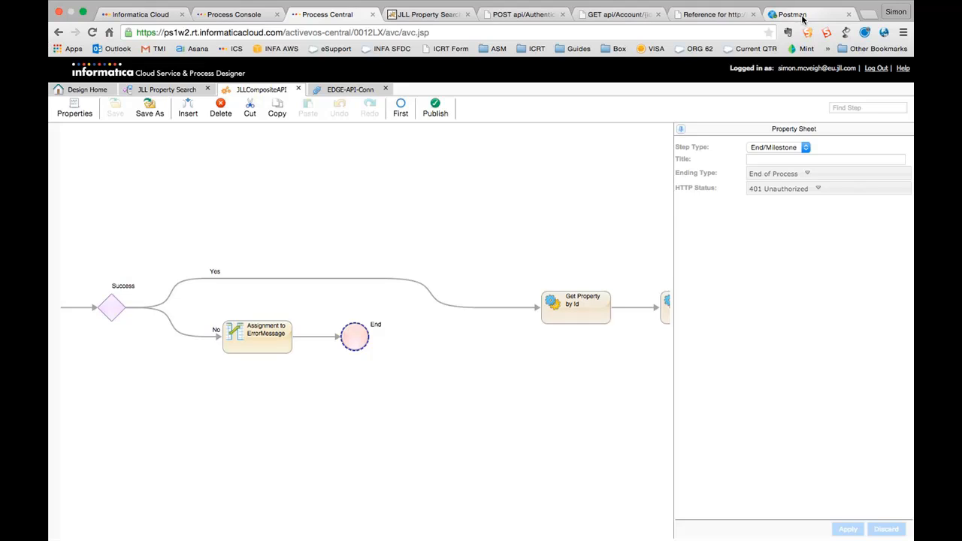
click(803, 16)
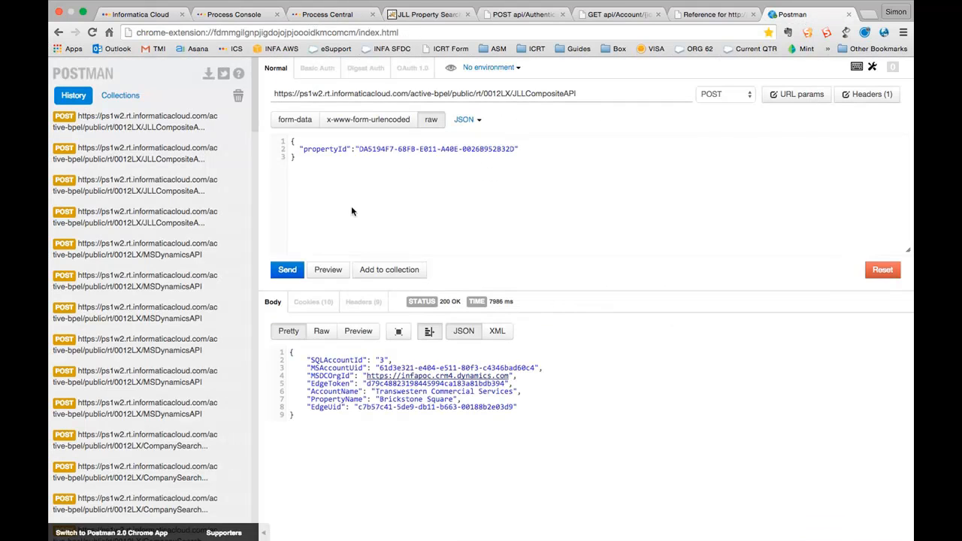
click(288, 270)
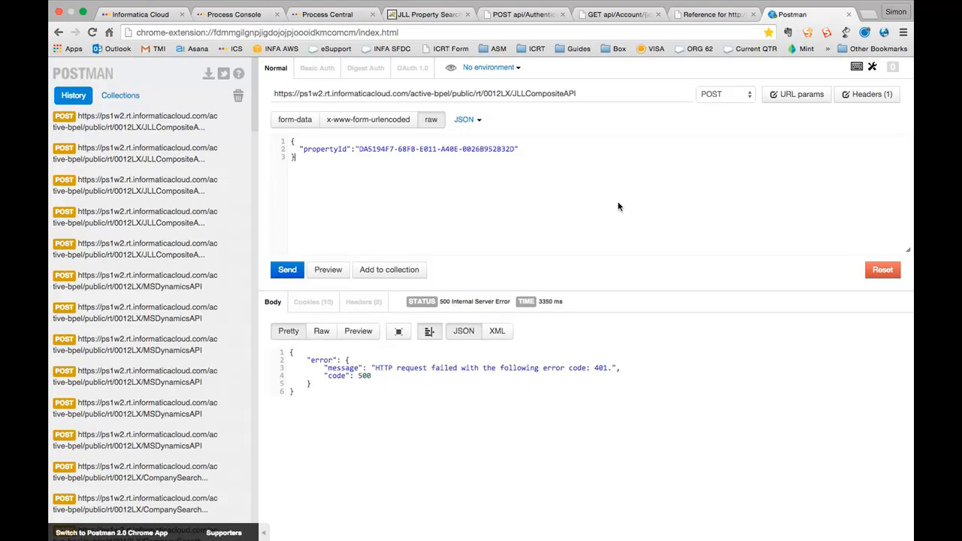
Step: In Process Central, disable Fail on HTTP error for the EDGE-API service connector's Login action, and save and publish the connector
click(703, 14)
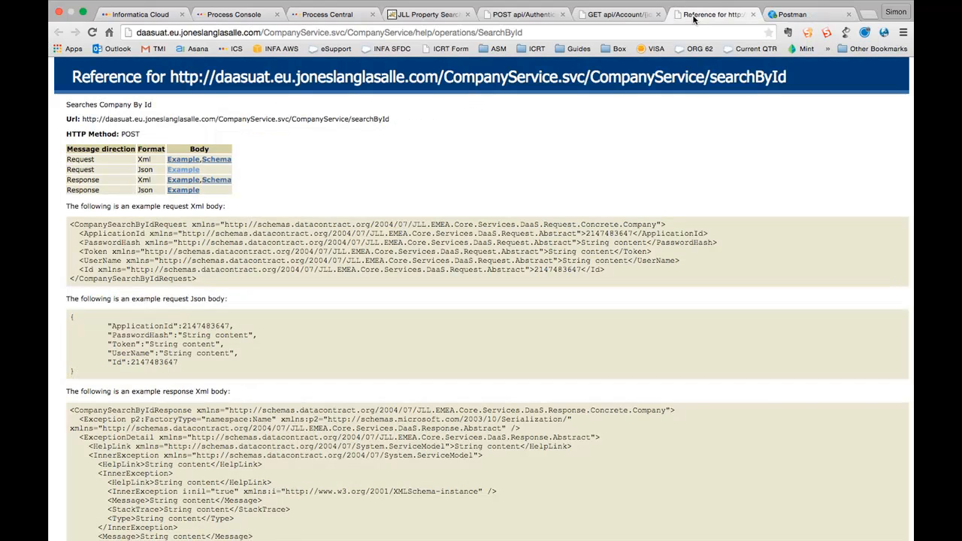
click(308, 14)
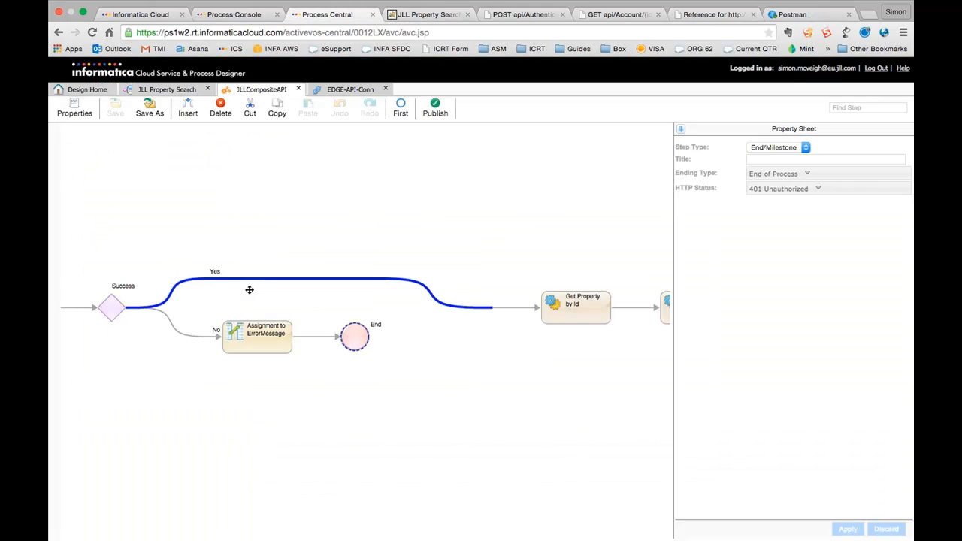
click(349, 90)
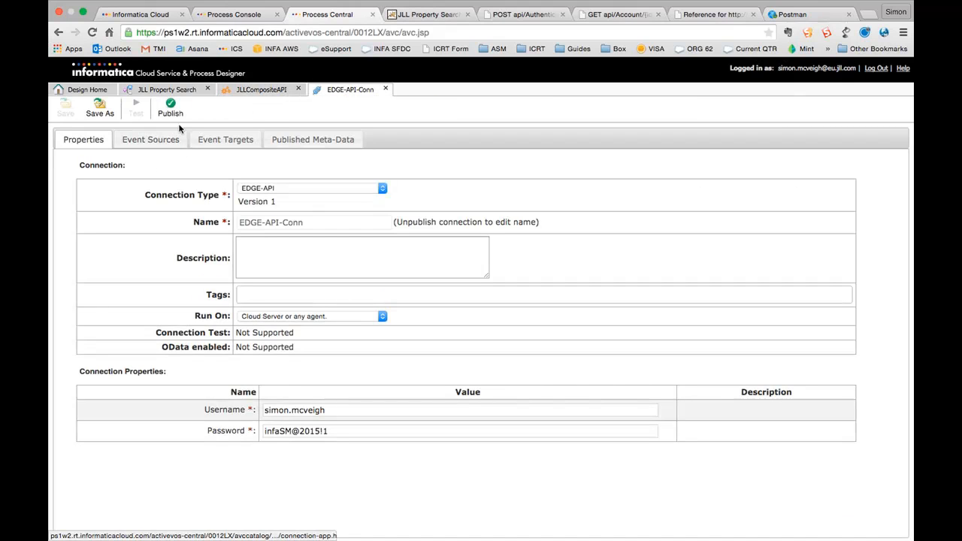
click(85, 89)
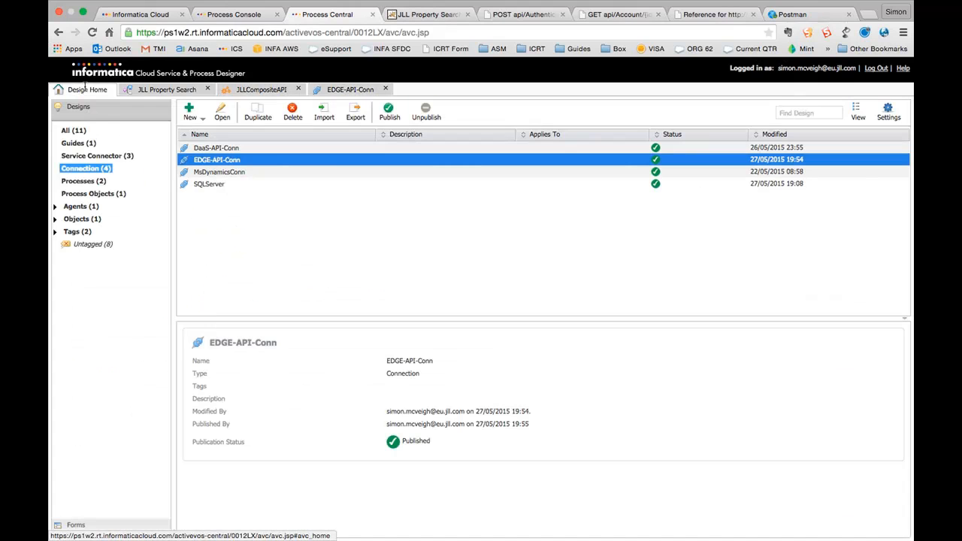
click(102, 156)
click(240, 161)
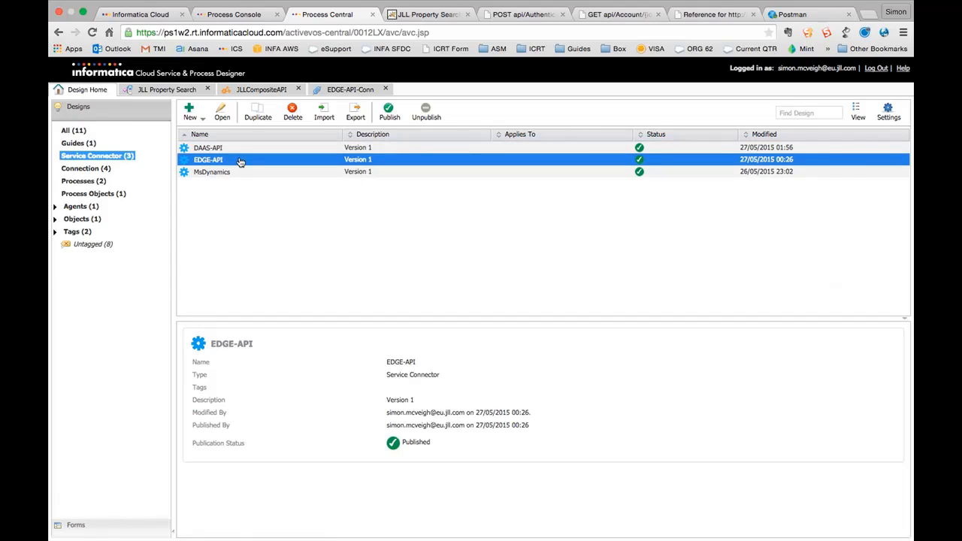
double_click(241, 162)
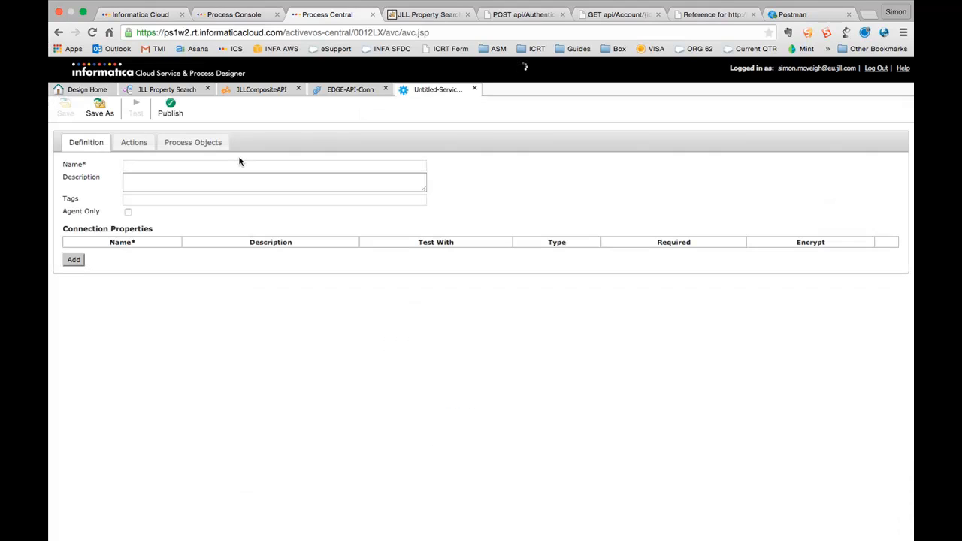
click(126, 142)
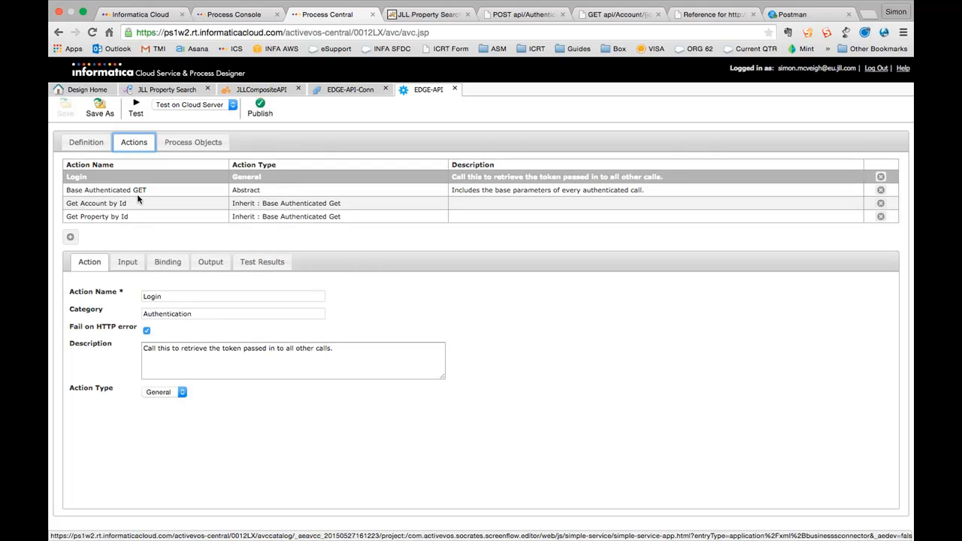
drag(70, 328, 149, 336)
click(148, 333)
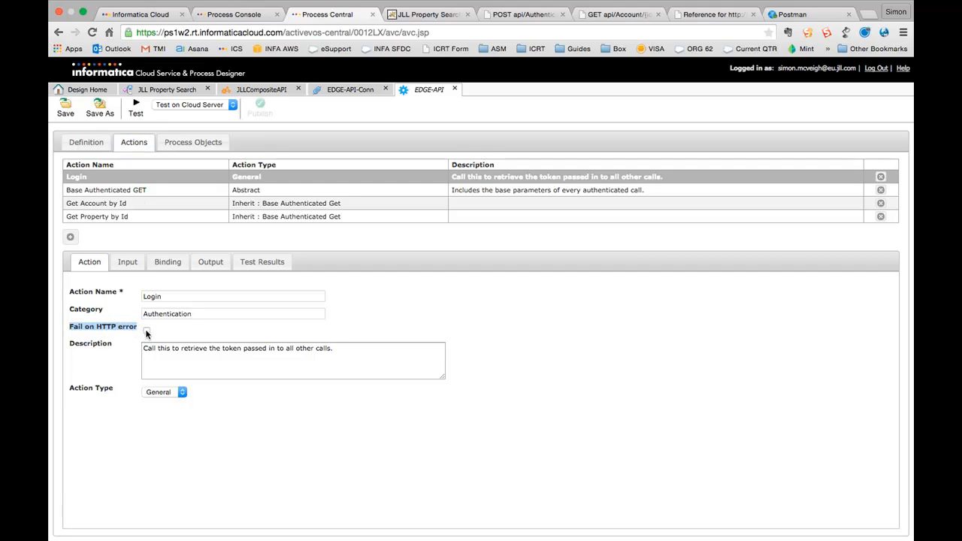
click(80, 110)
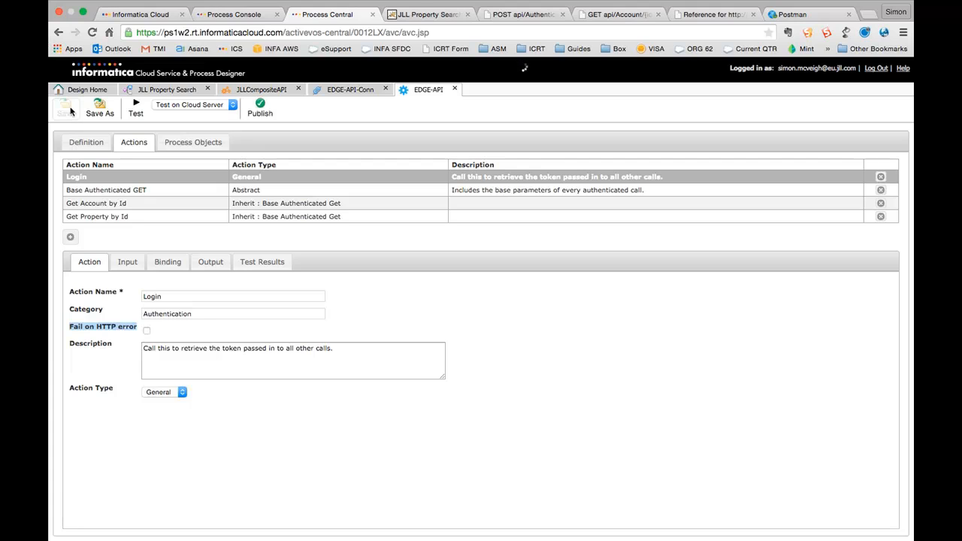
click(259, 112)
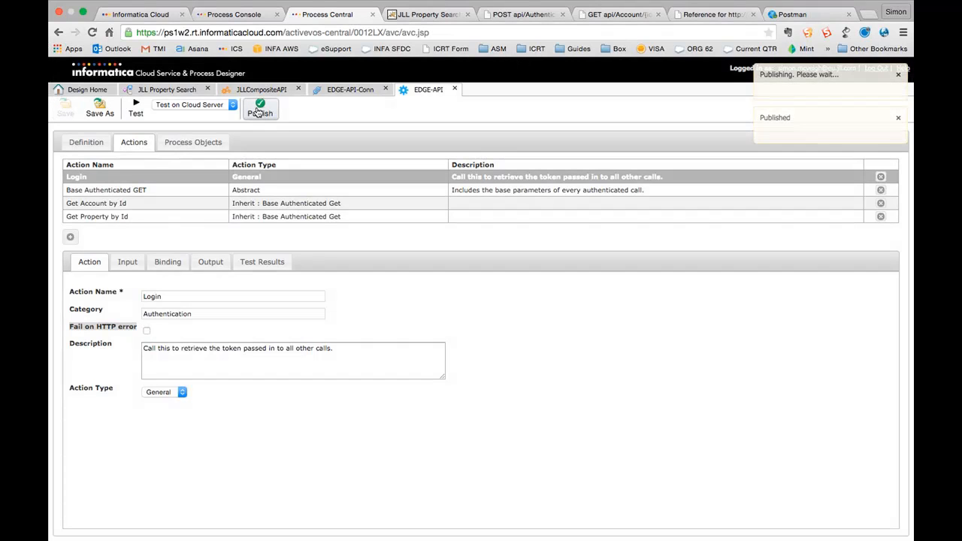
Step: Republish the EDGE-API-Conn connection and the JLLCompositeAPI process that uses it
click(345, 92)
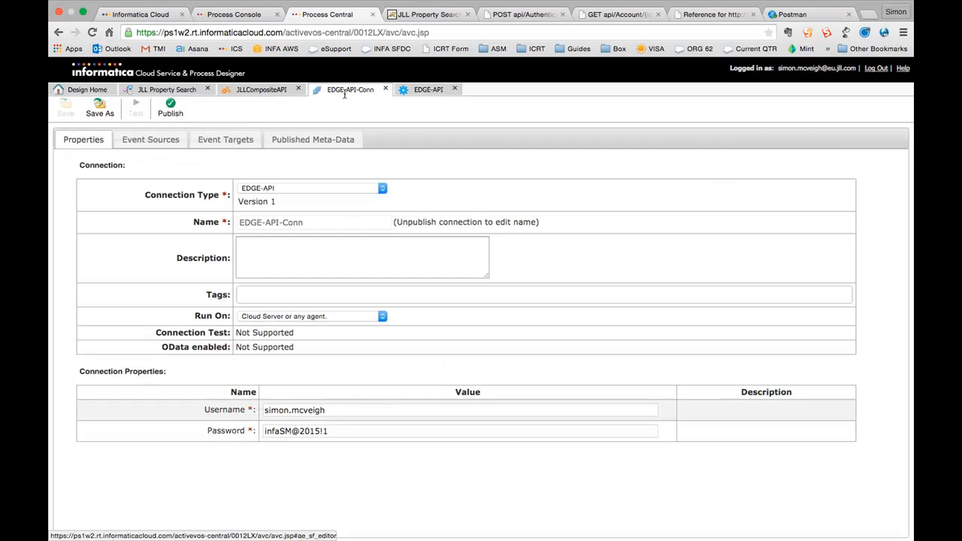
click(163, 107)
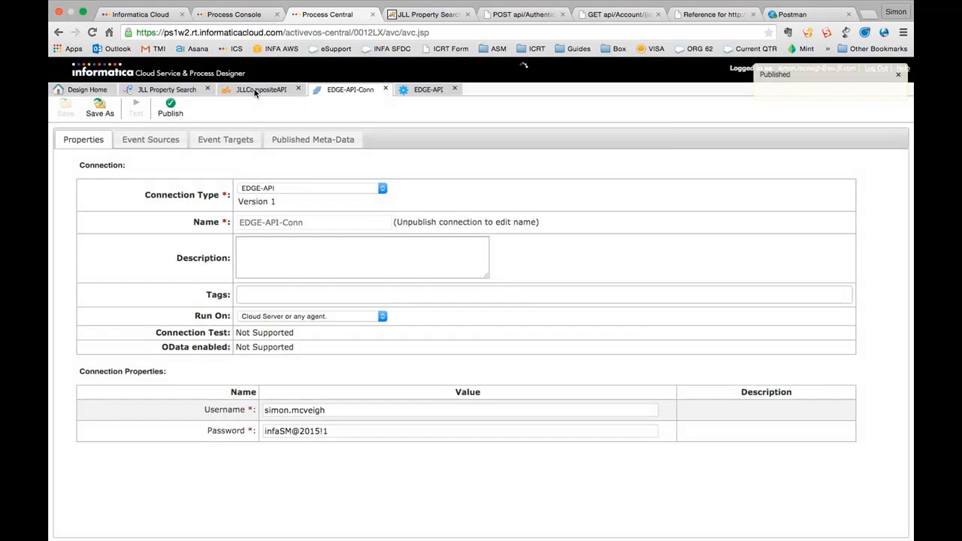
click(256, 90)
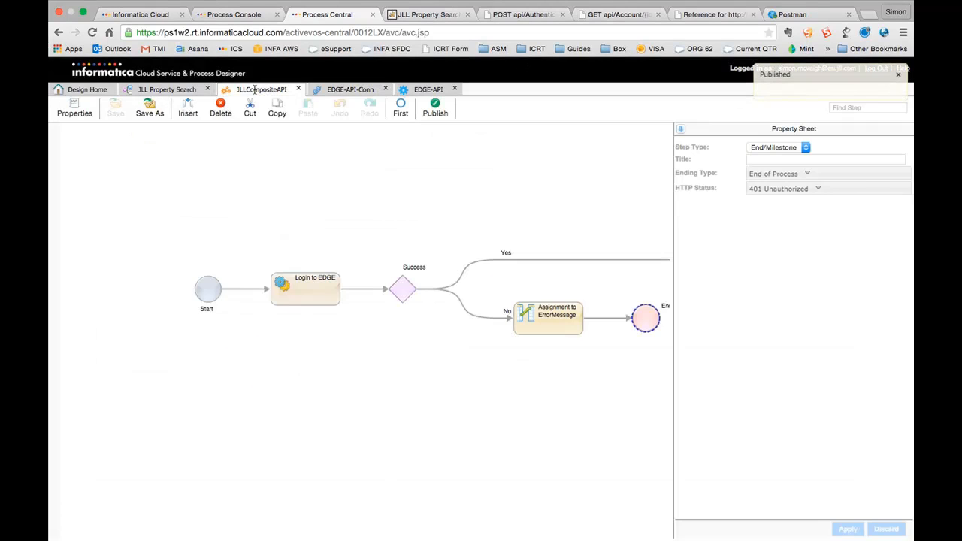
click(436, 111)
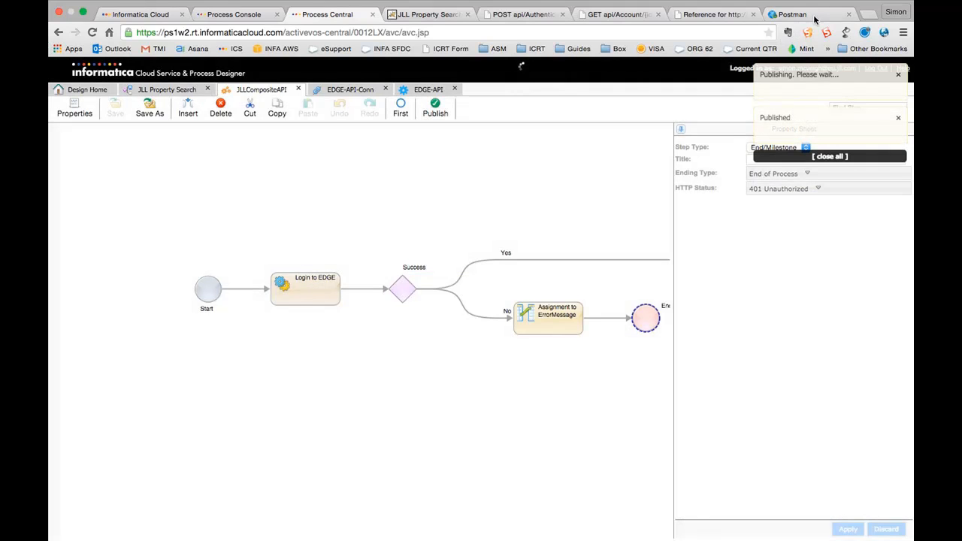
Step: Resend the JLLCompositeAPI POST request from Postman and check the response's ErrorMessage field and HTTP status
click(816, 15)
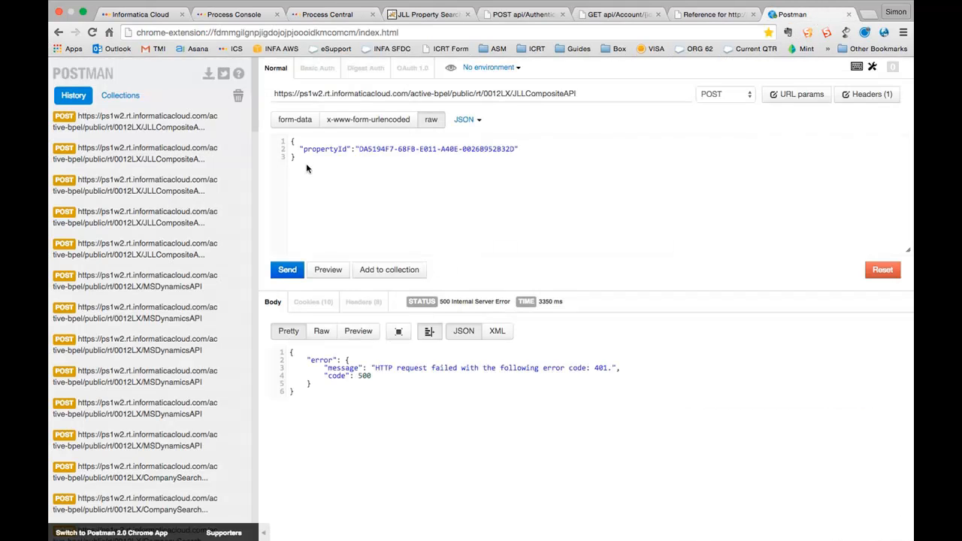
click(285, 270)
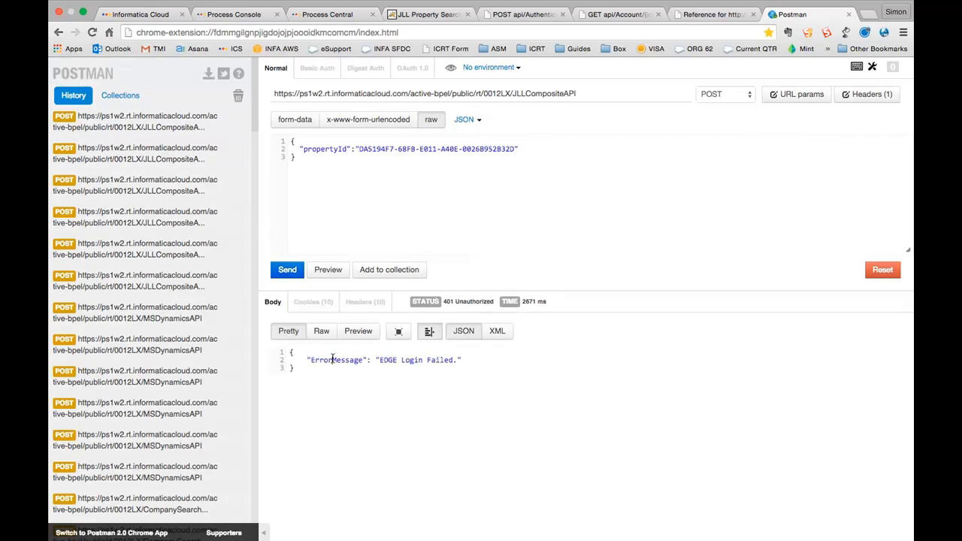
double_click(333, 360)
mouse_move(458, 306)
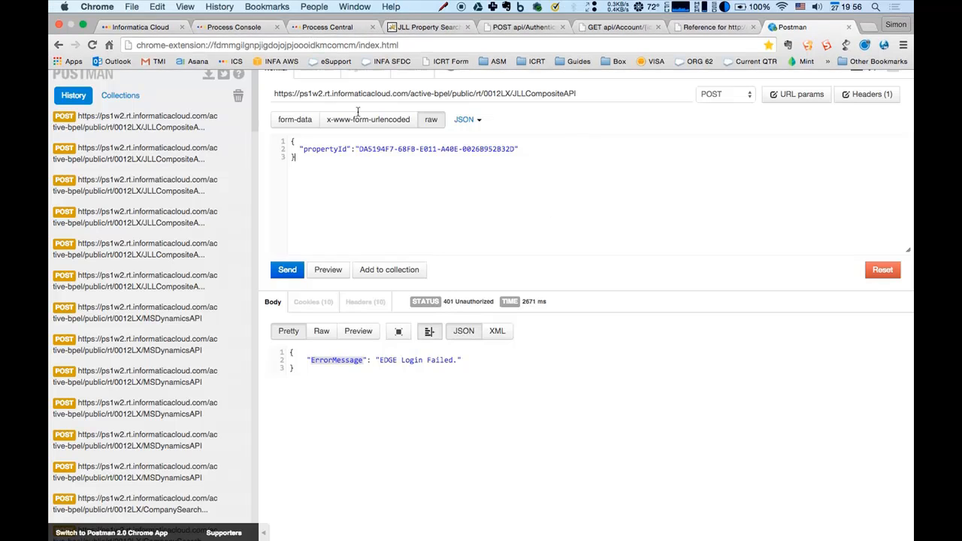
Step: Return to the timed-out Informatica Cloud session, log in again with the saved credentials, and continue past the license expiration messages
click(327, 15)
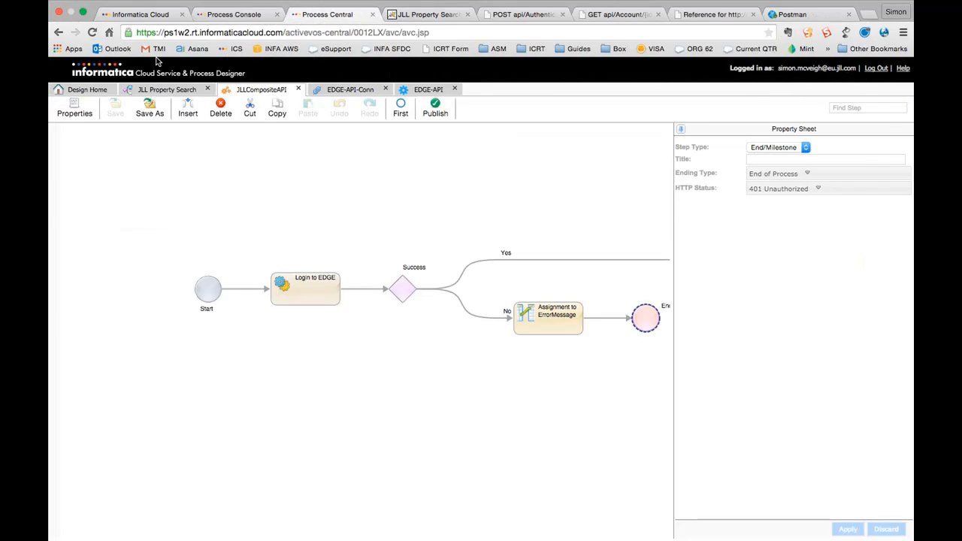
click(145, 15)
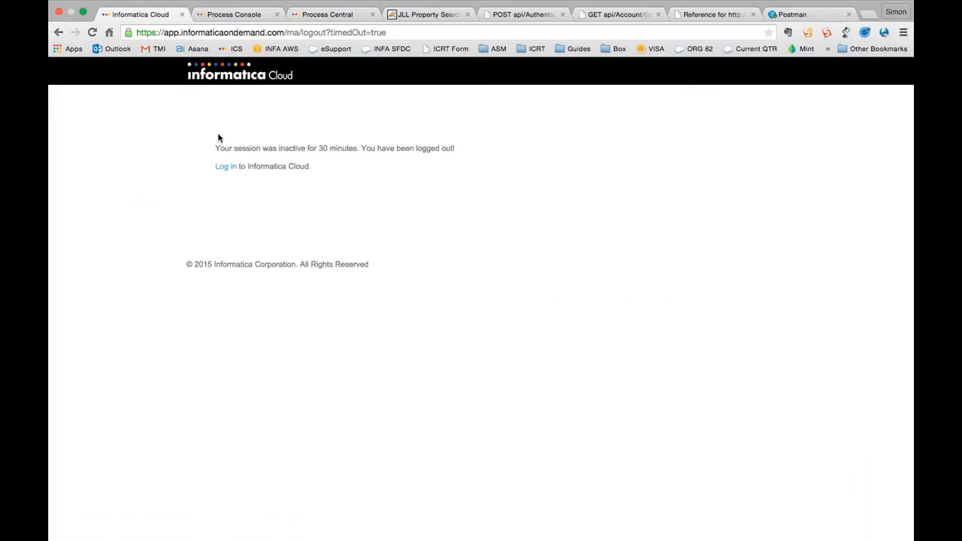
click(223, 166)
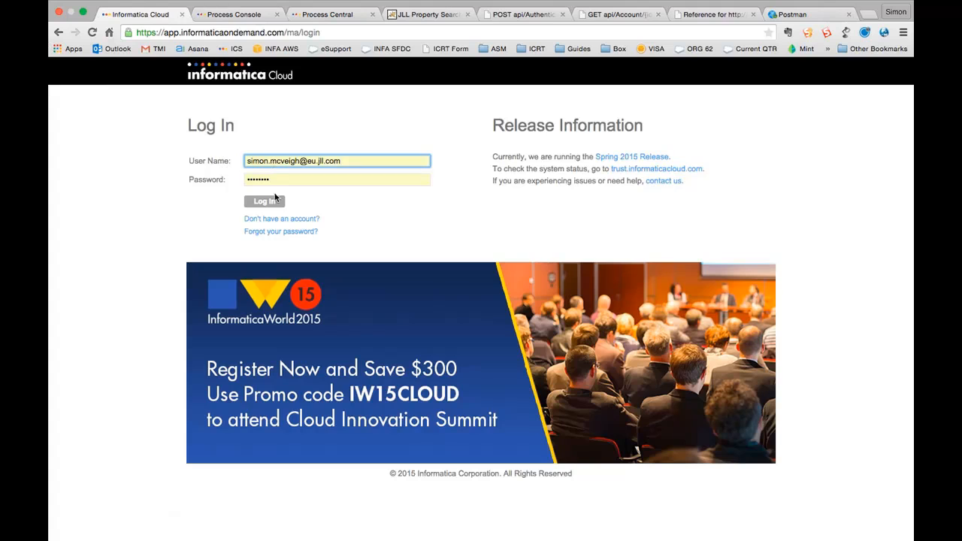
click(275, 198)
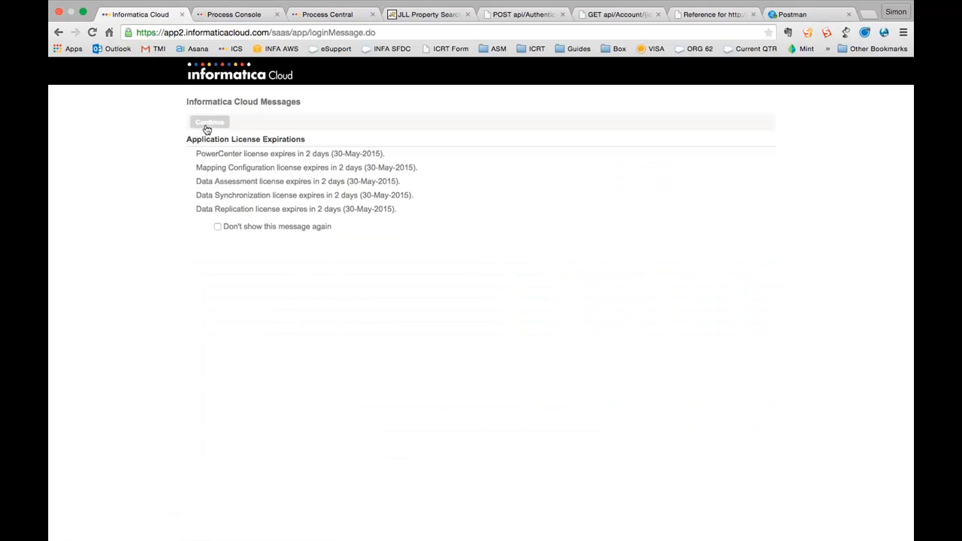
click(209, 123)
Step: Open a fresh Service & Process Console in place of the old one and view the latest JLLCompositeAPI run from Active Processes
mouse_move(154, 93)
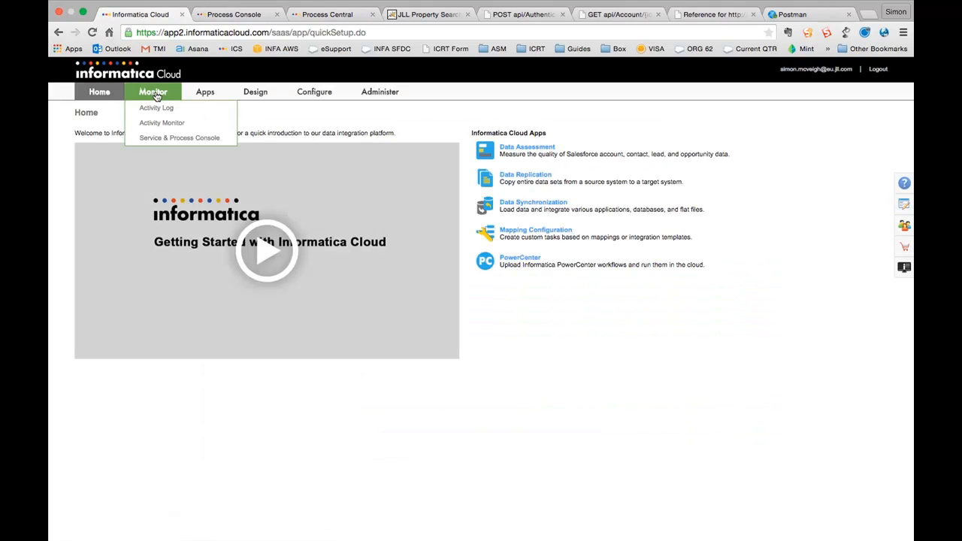
click(162, 138)
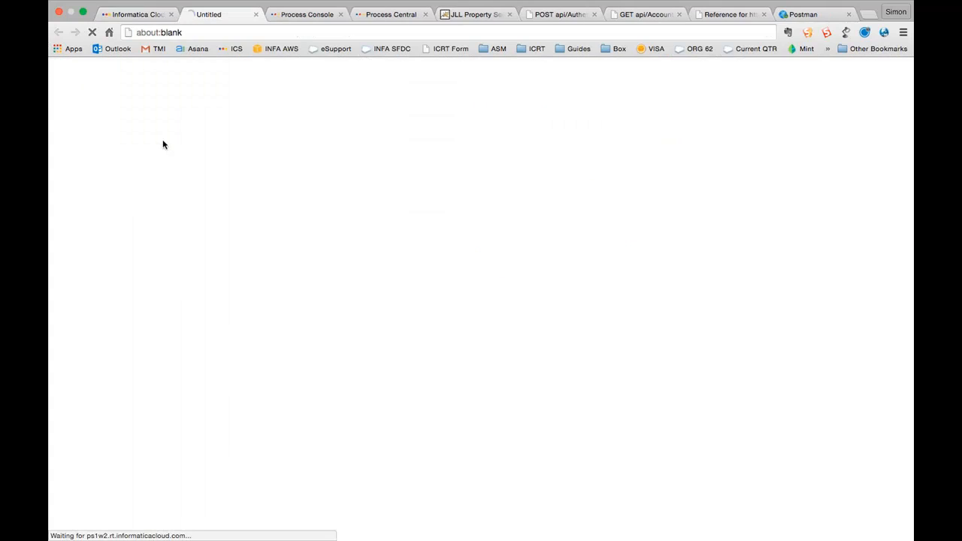
click(340, 17)
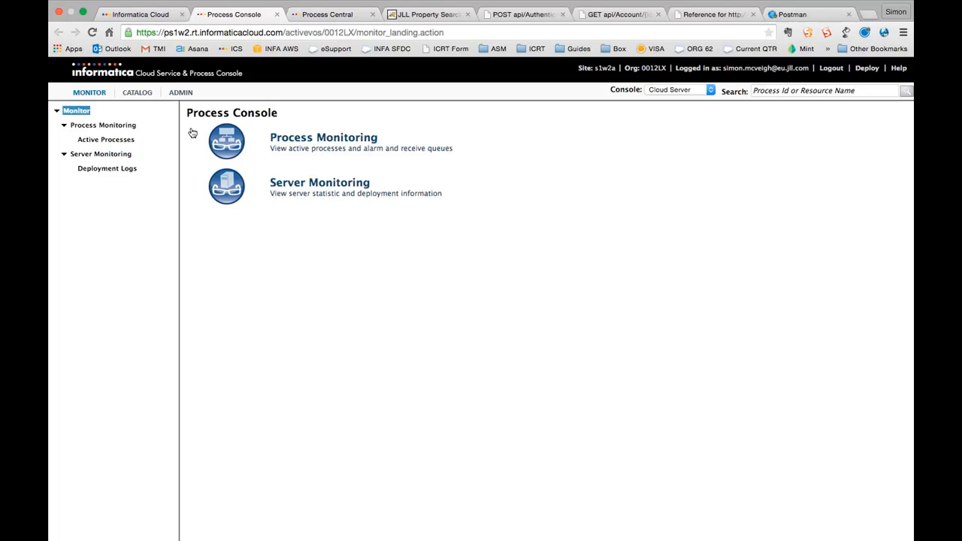
click(118, 141)
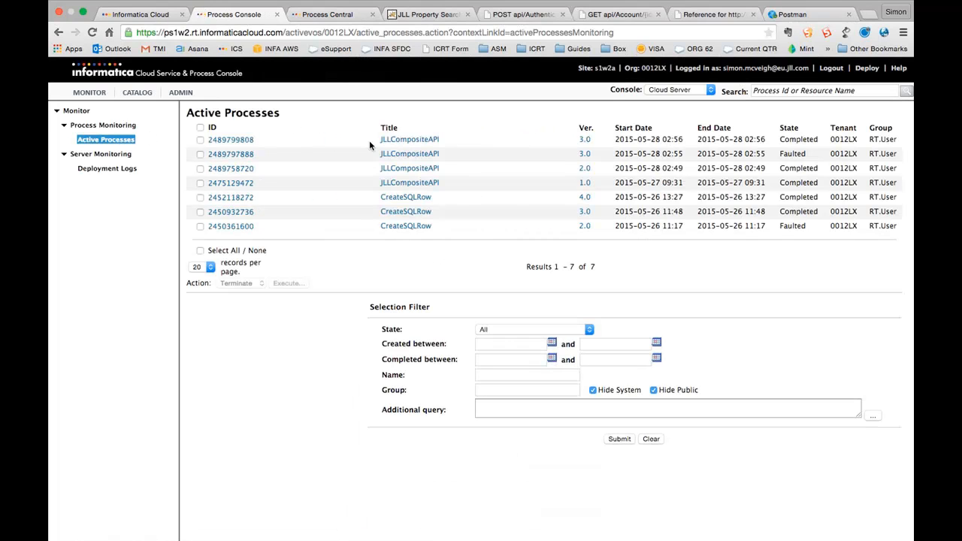
click(229, 140)
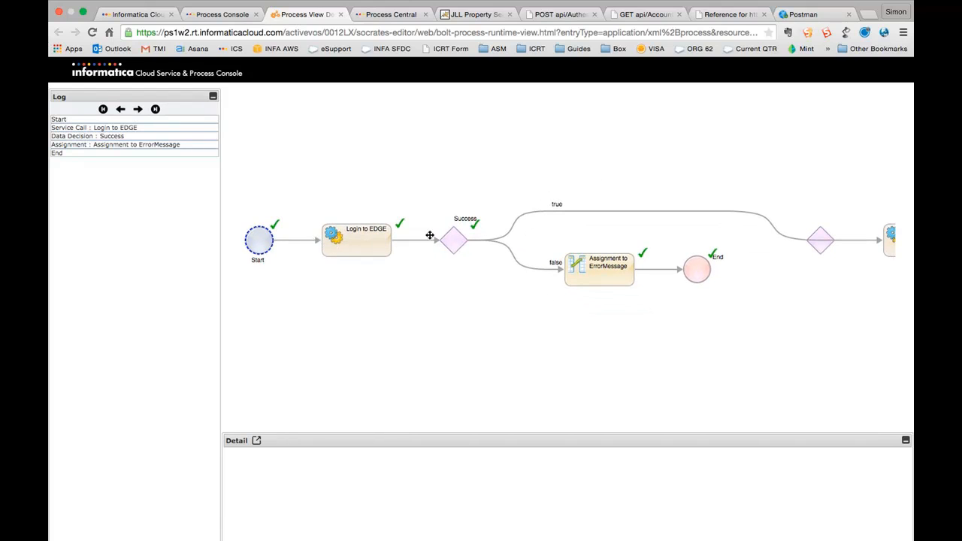
Step: Inspect the run's Success decision, Login to EDGE output, ErrorMessage assignment and End step, checking the ErrorMessage output value
click(458, 244)
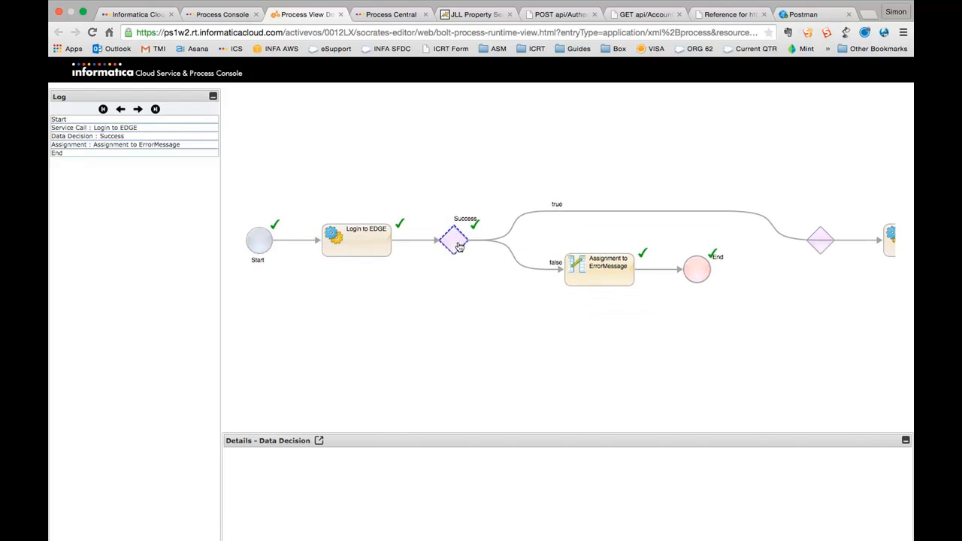
click(381, 249)
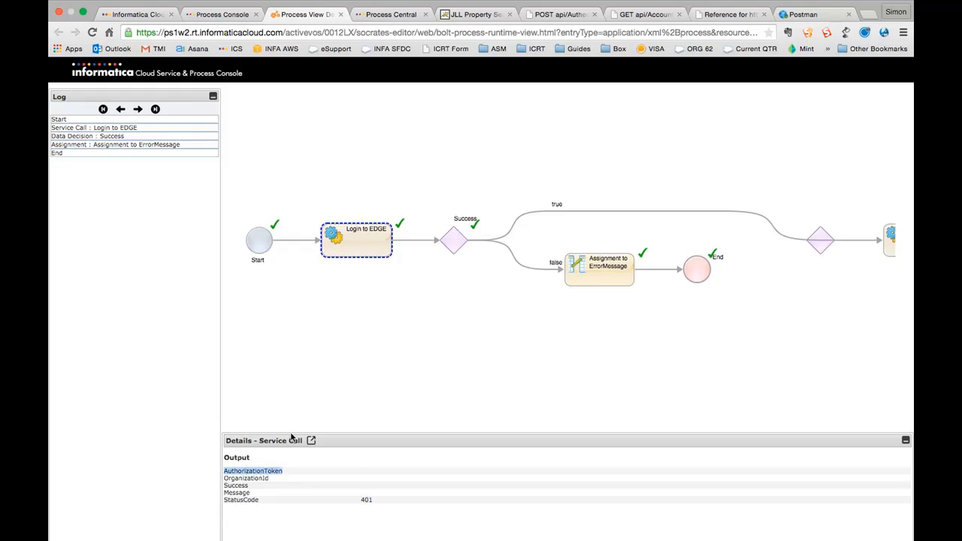
click(594, 271)
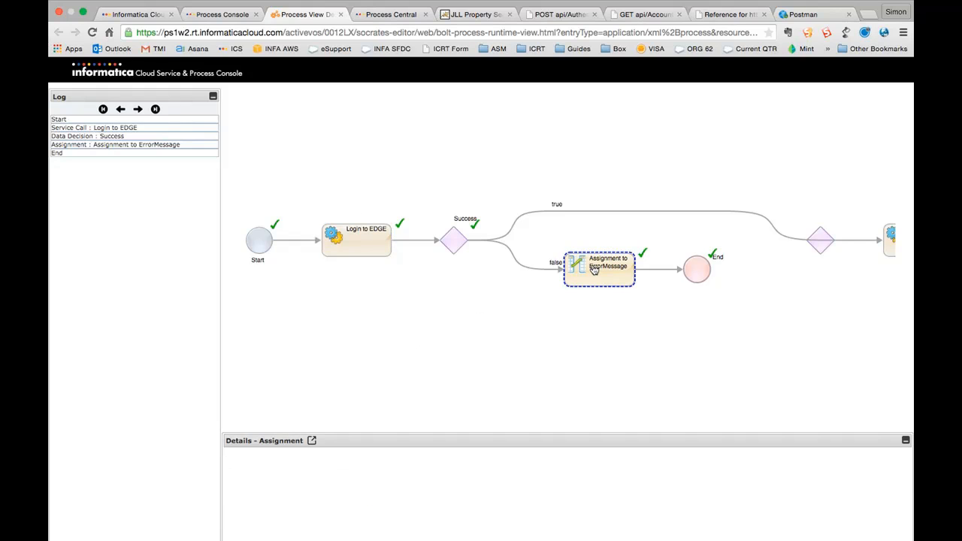
click(703, 276)
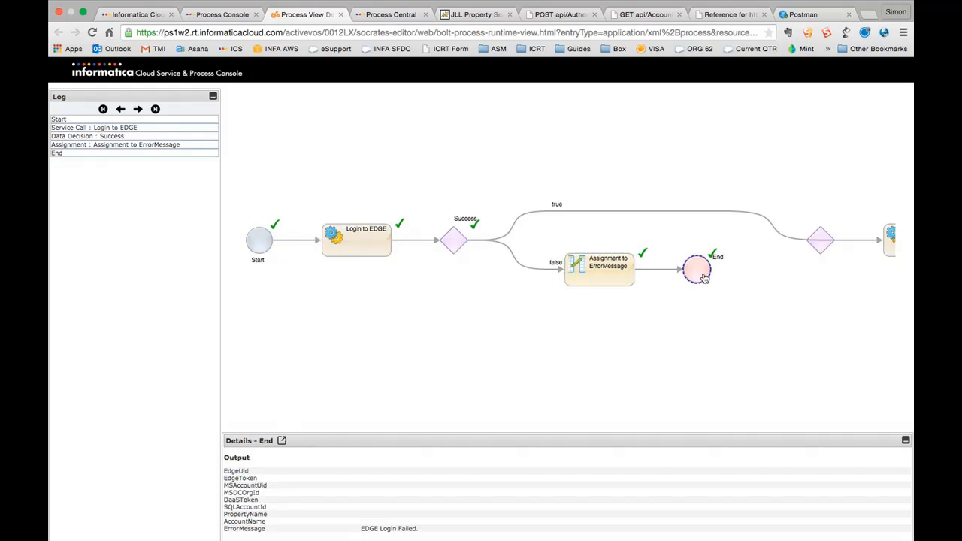
double_click(372, 529)
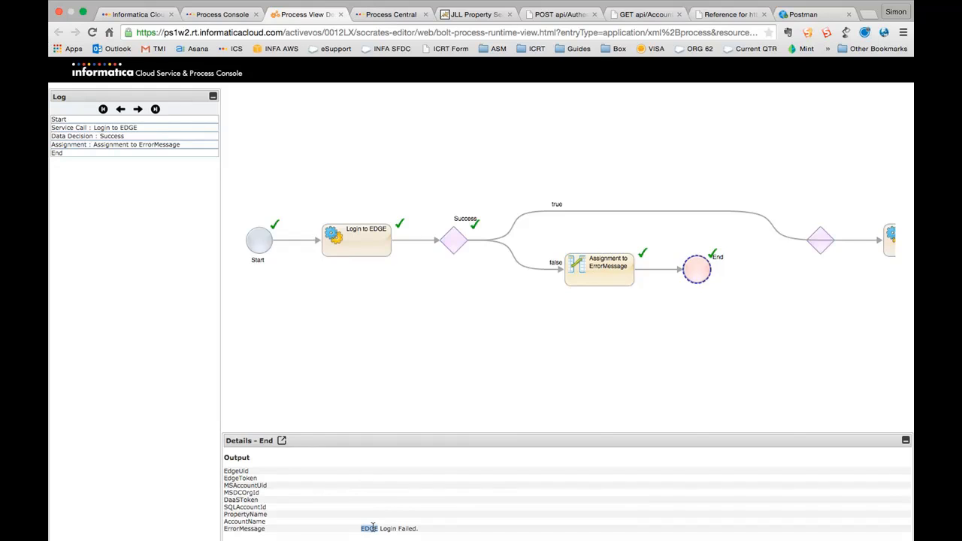